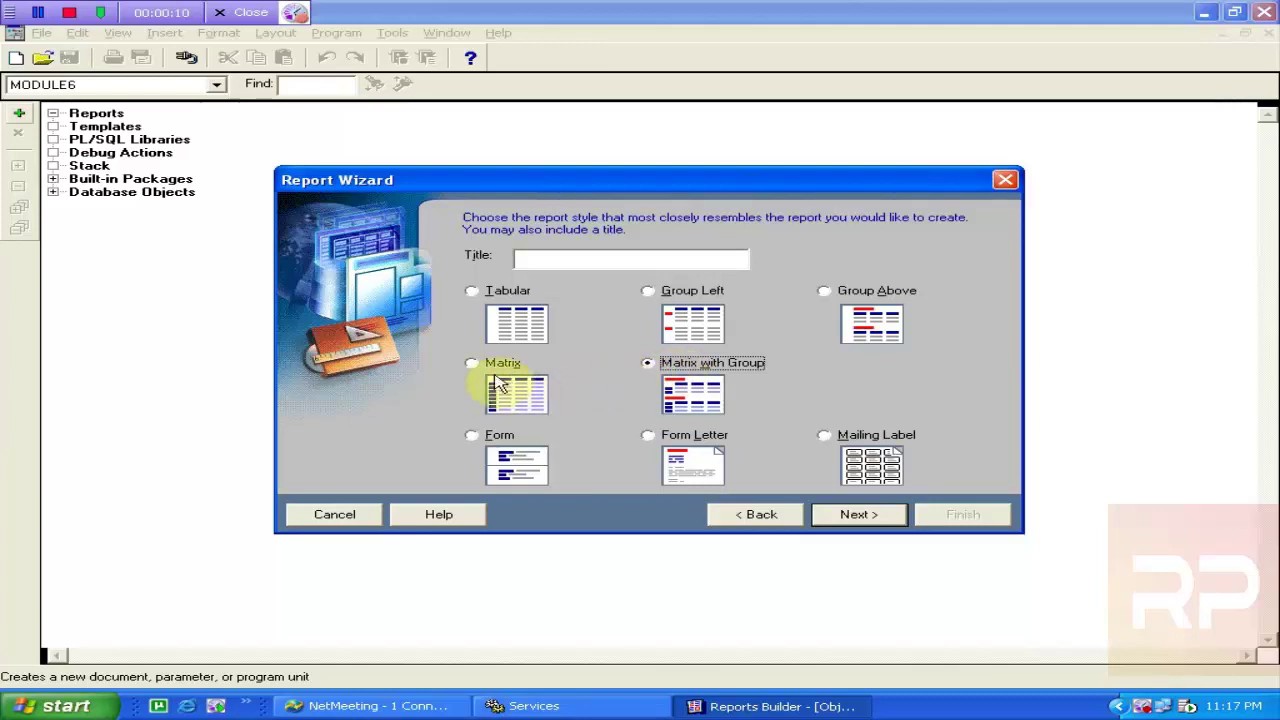
# Select the Matrix report style in the wizard and open Paint with a blank canvas.
pyautogui.click(494, 367)
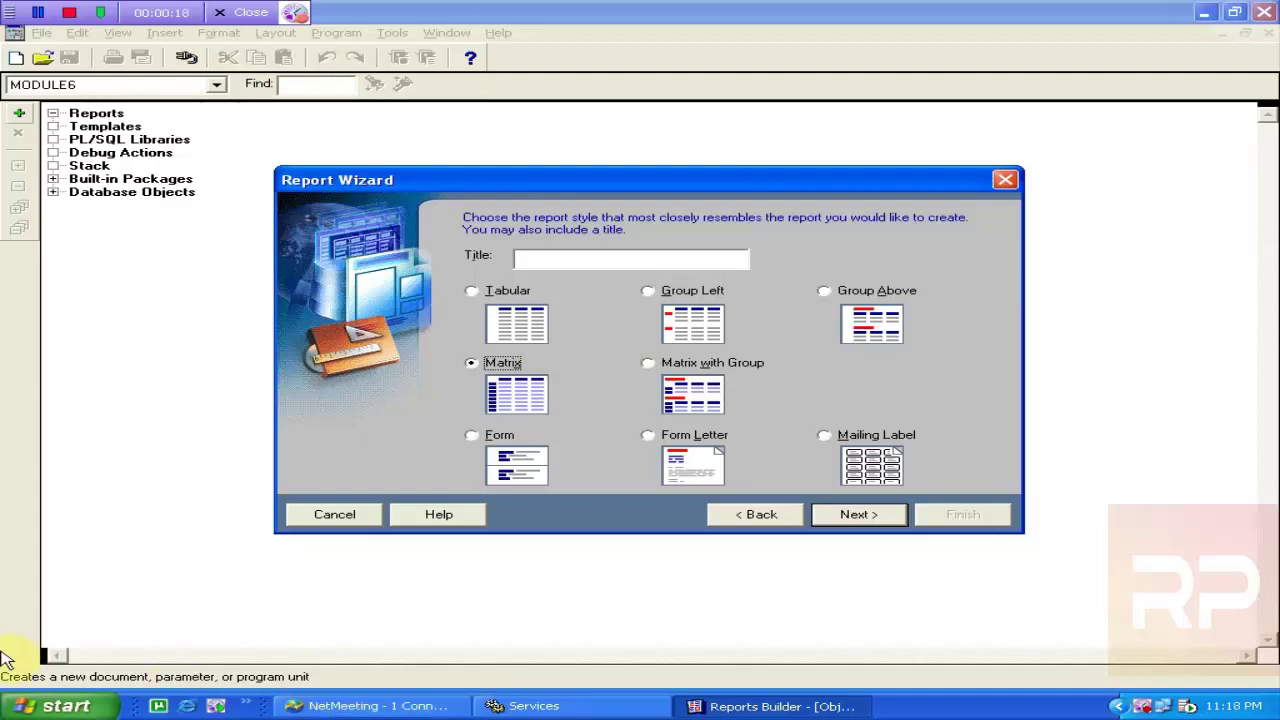
pyautogui.click(55, 706)
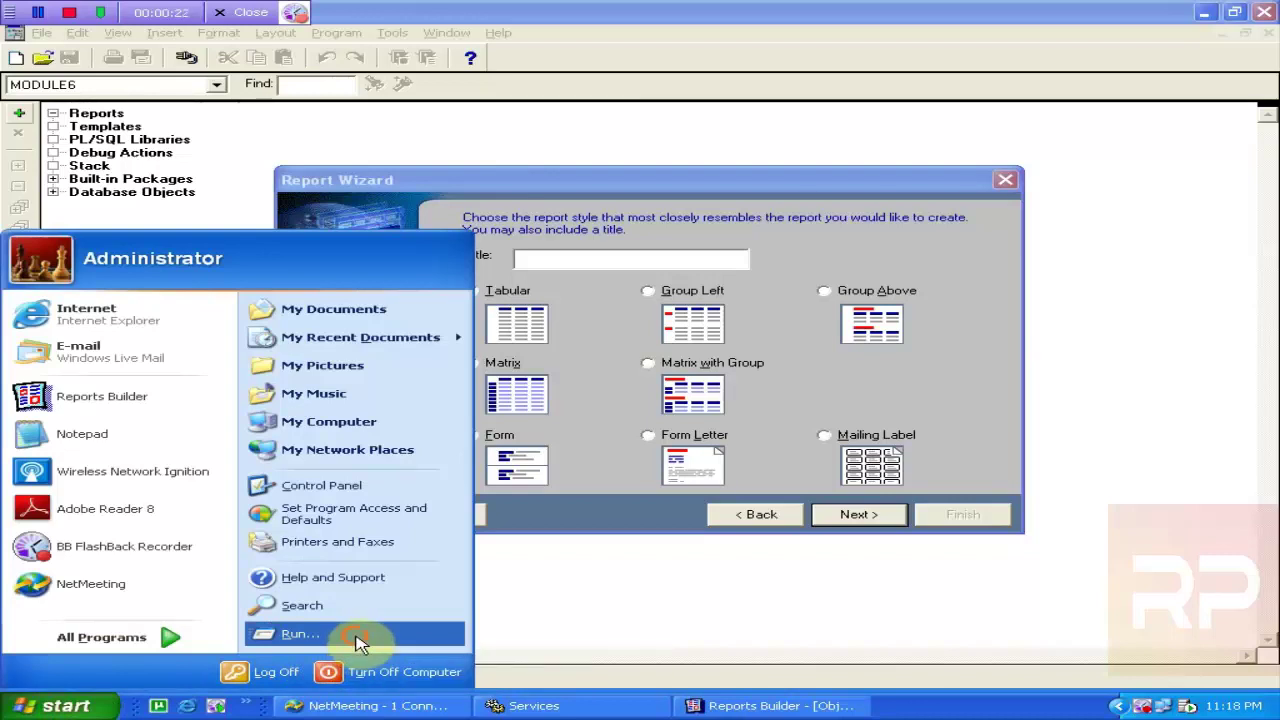
pyautogui.click(300, 634)
pyautogui.click(270, 655)
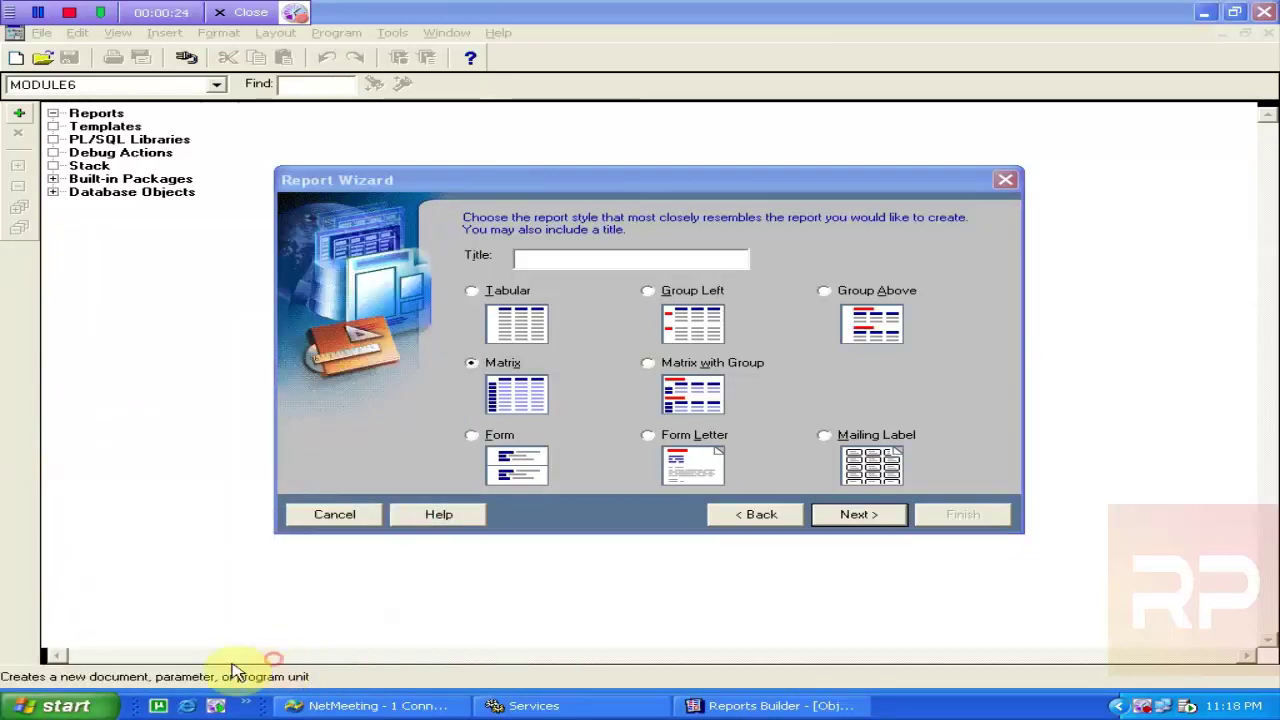
pyautogui.click(57, 704)
pyautogui.click(197, 638)
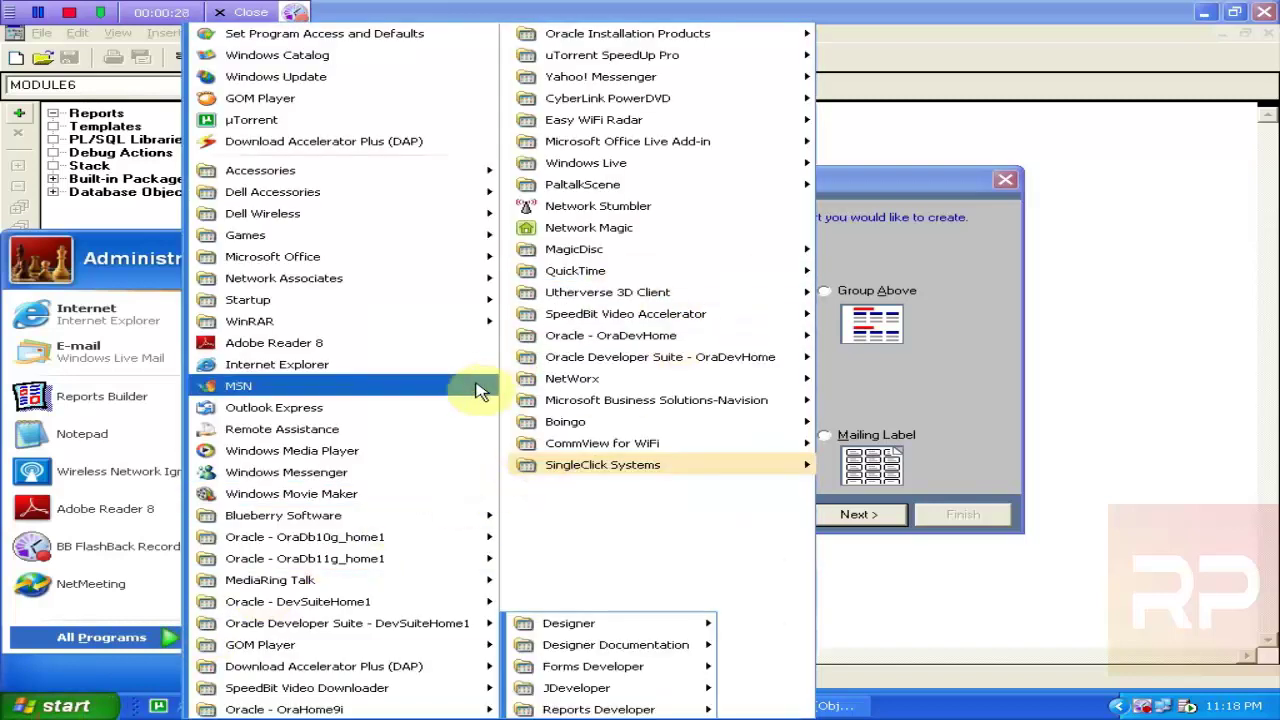
pyautogui.moveTo(474, 174)
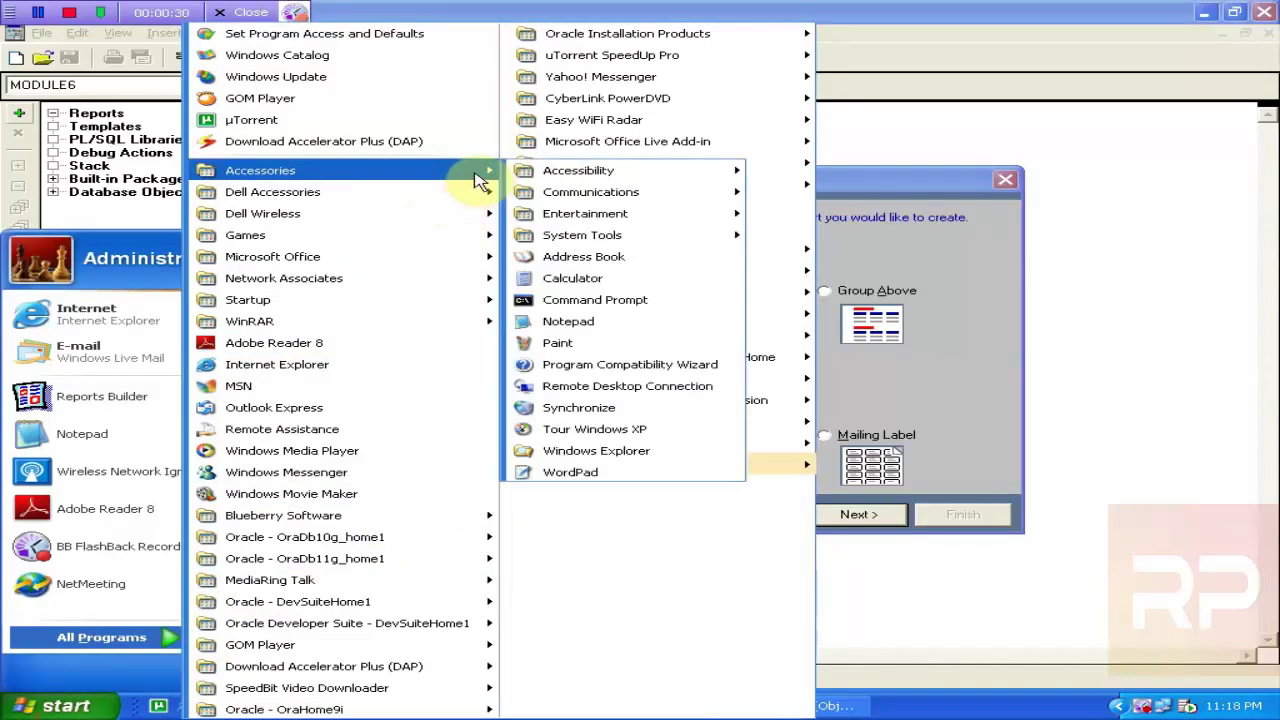
pyautogui.click(661, 335)
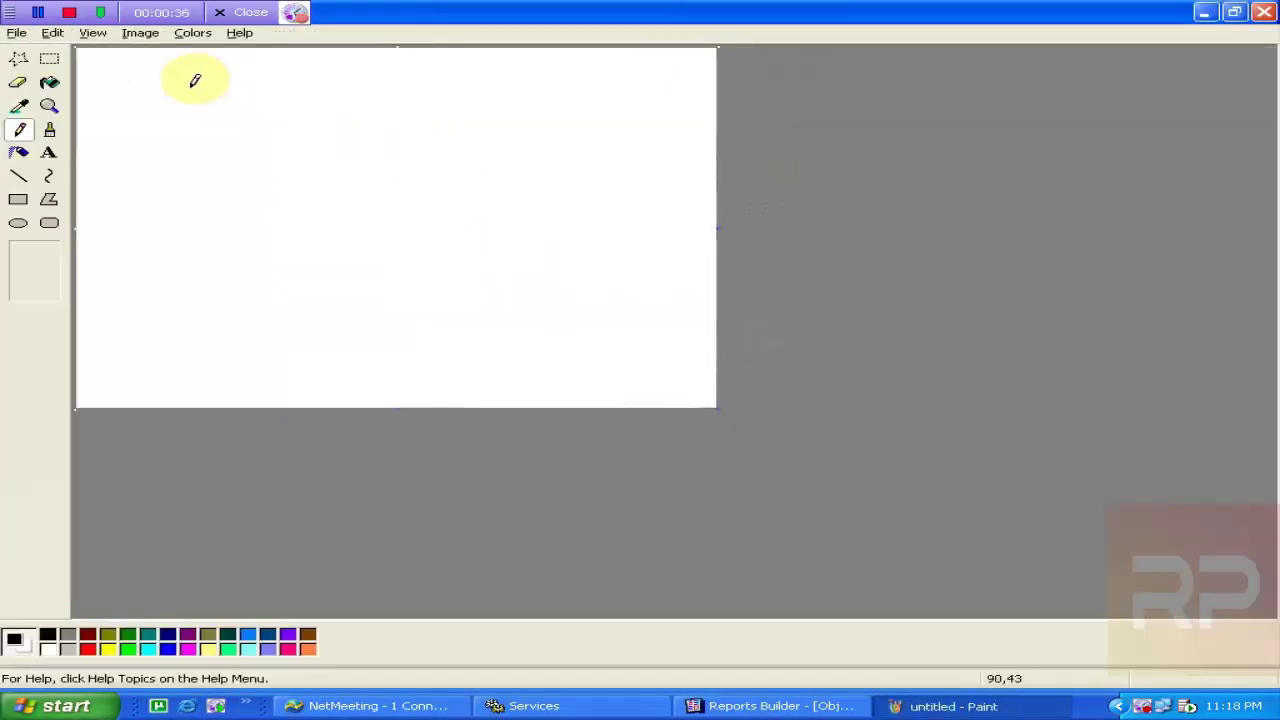
# Sketch a table outline freehand with a header line and two column dividers, and undo the wavy third divider.
pyautogui.moveTo(171, 81)
pyautogui.mouseDown()
pyautogui.moveTo(403, 82)
pyautogui.moveTo(398, 221)
pyautogui.mouseUp()
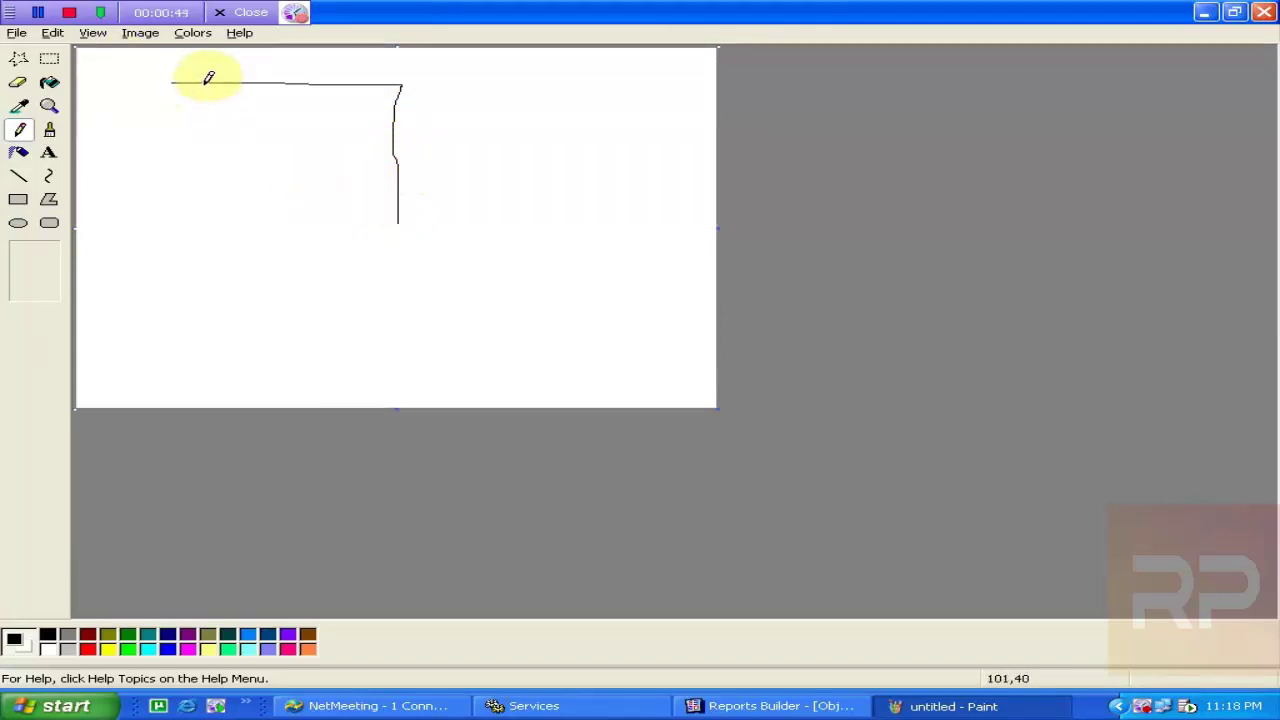
pyautogui.moveTo(205, 84)
pyautogui.mouseDown()
pyautogui.moveTo(116, 91)
pyautogui.moveTo(127, 195)
pyautogui.moveTo(384, 215)
pyautogui.mouseUp()
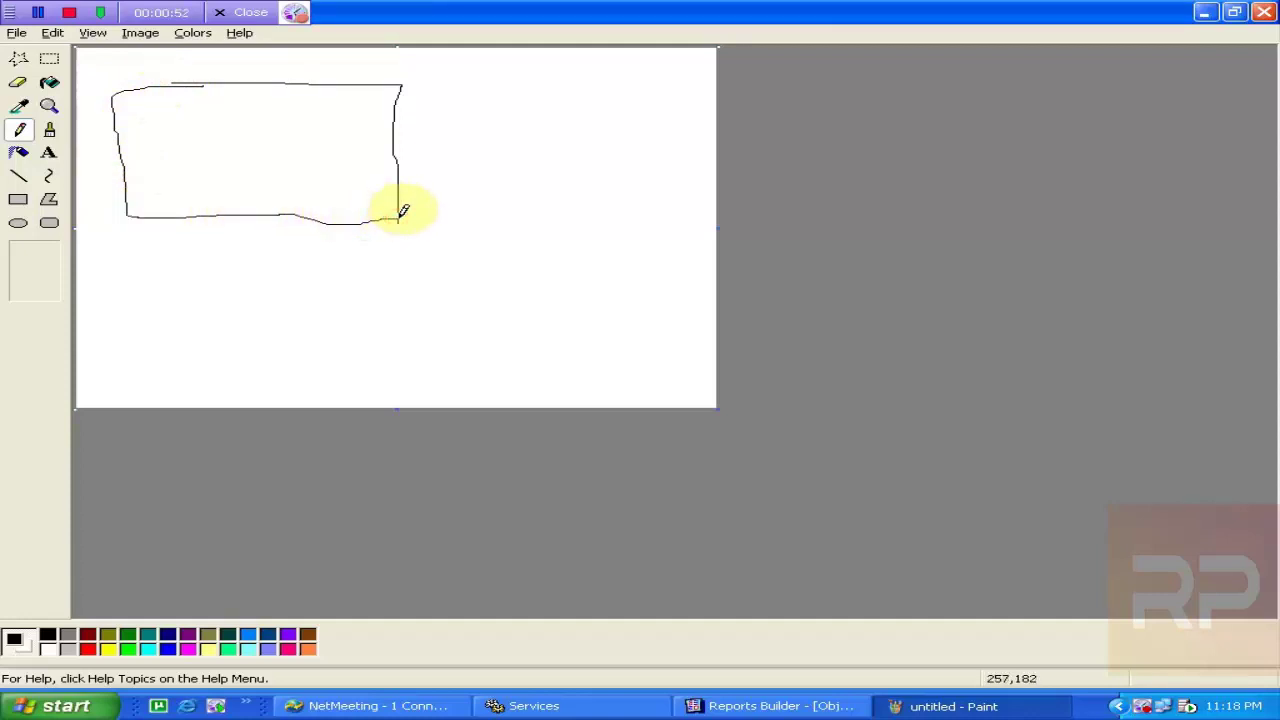
pyautogui.moveTo(195, 85); pyautogui.dragTo(205, 214)
pyautogui.moveTo(269, 84); pyautogui.dragTo(274, 217)
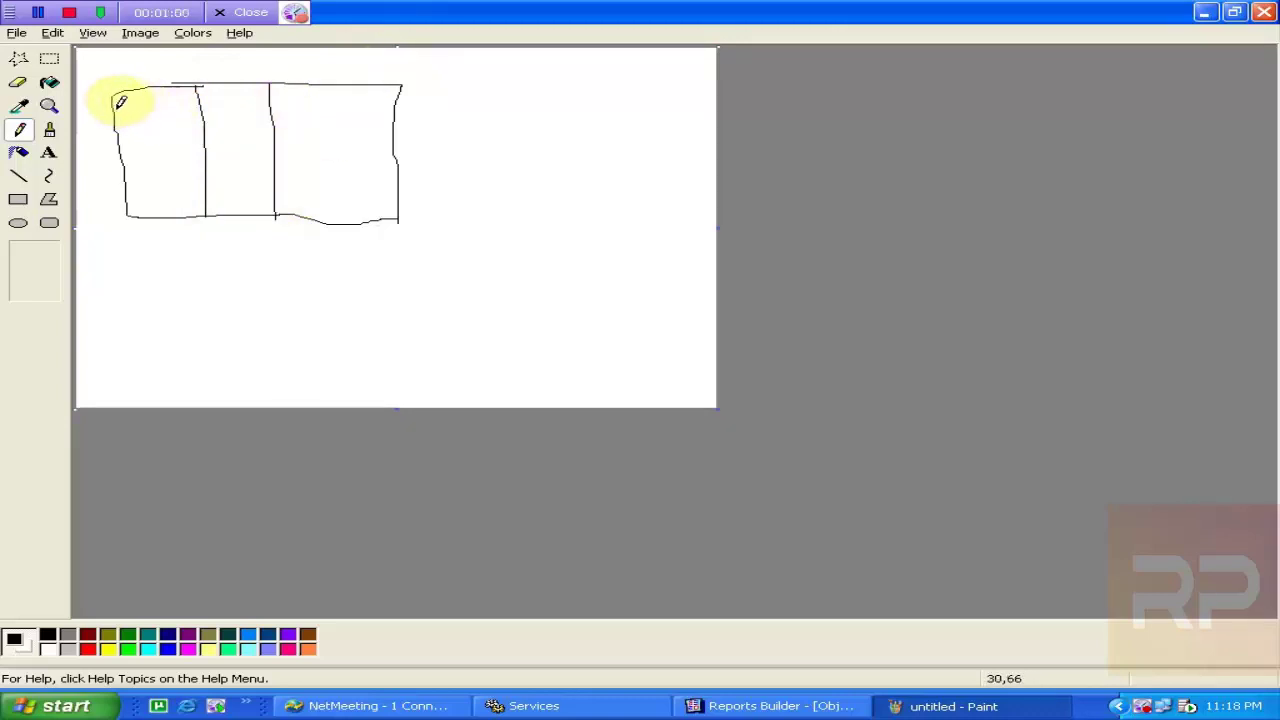
pyautogui.moveTo(116, 102)
pyautogui.mouseDown()
pyautogui.moveTo(392, 103)
pyautogui.moveTo(343, 107)
pyautogui.moveTo(347, 209)
pyautogui.mouseUp()
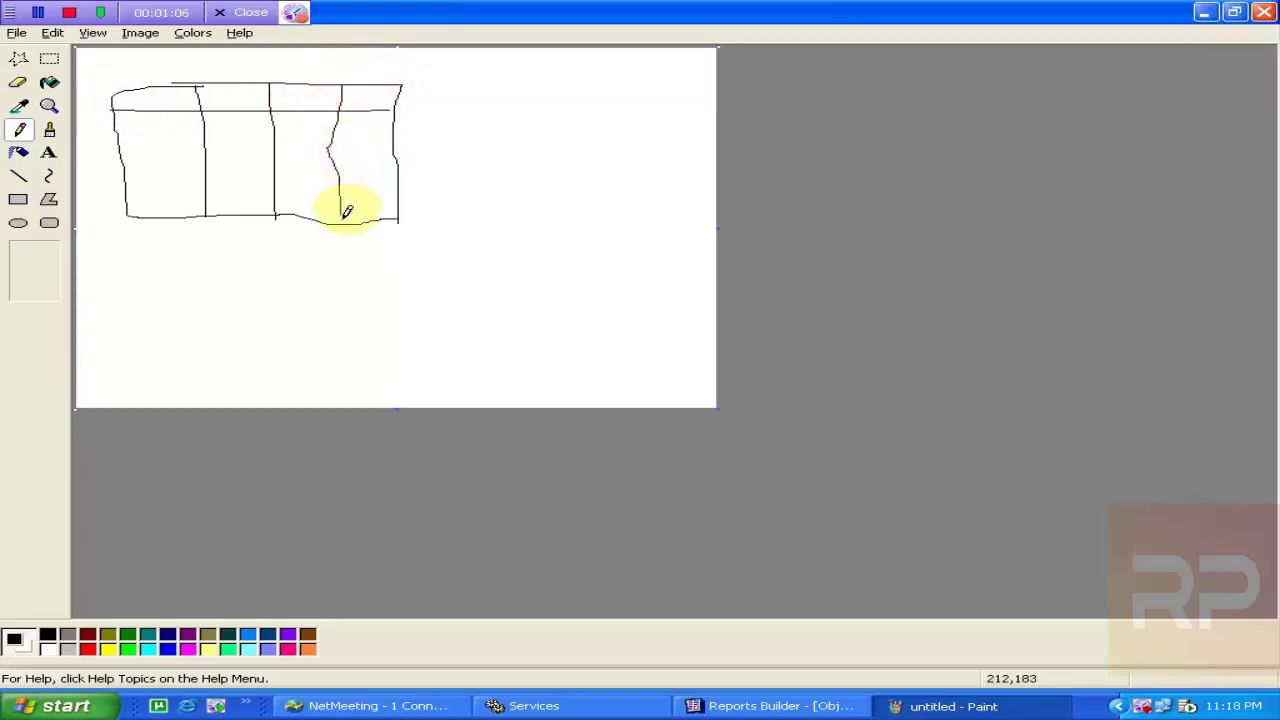
pyautogui.hotkey('ctrl', 'z')
pyautogui.click(340, 220)
# Fill the sketched table with three row-label lines, column headings 10 and 20, two more column dividers and two cell marks.
pyautogui.moveTo(122, 136)
pyautogui.mouseDown()
pyautogui.moveTo(177, 137)
pyautogui.moveTo(180, 182)
pyautogui.mouseUp()
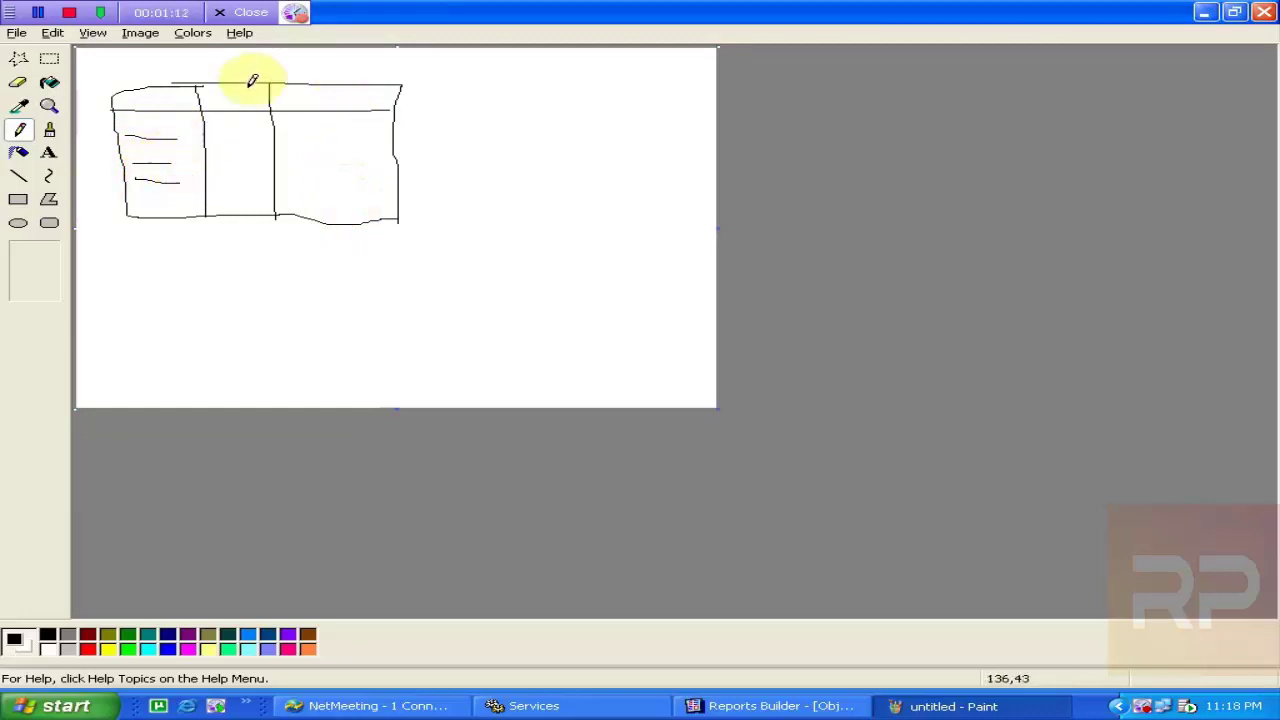
pyautogui.moveTo(229, 93)
pyautogui.mouseDown()
pyautogui.moveTo(250, 110)
pyautogui.moveTo(240, 98)
pyautogui.moveTo(310, 105)
pyautogui.mouseUp()
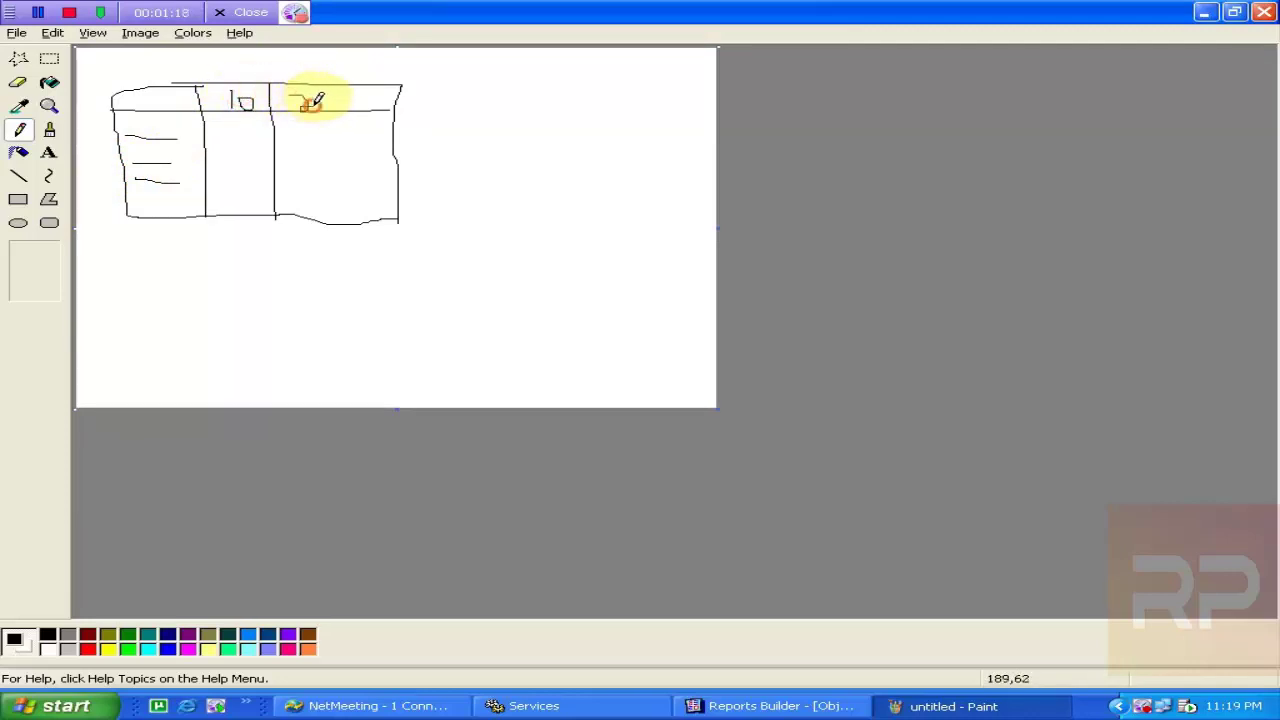
pyautogui.moveTo(312, 105); pyautogui.dragTo(321, 218)
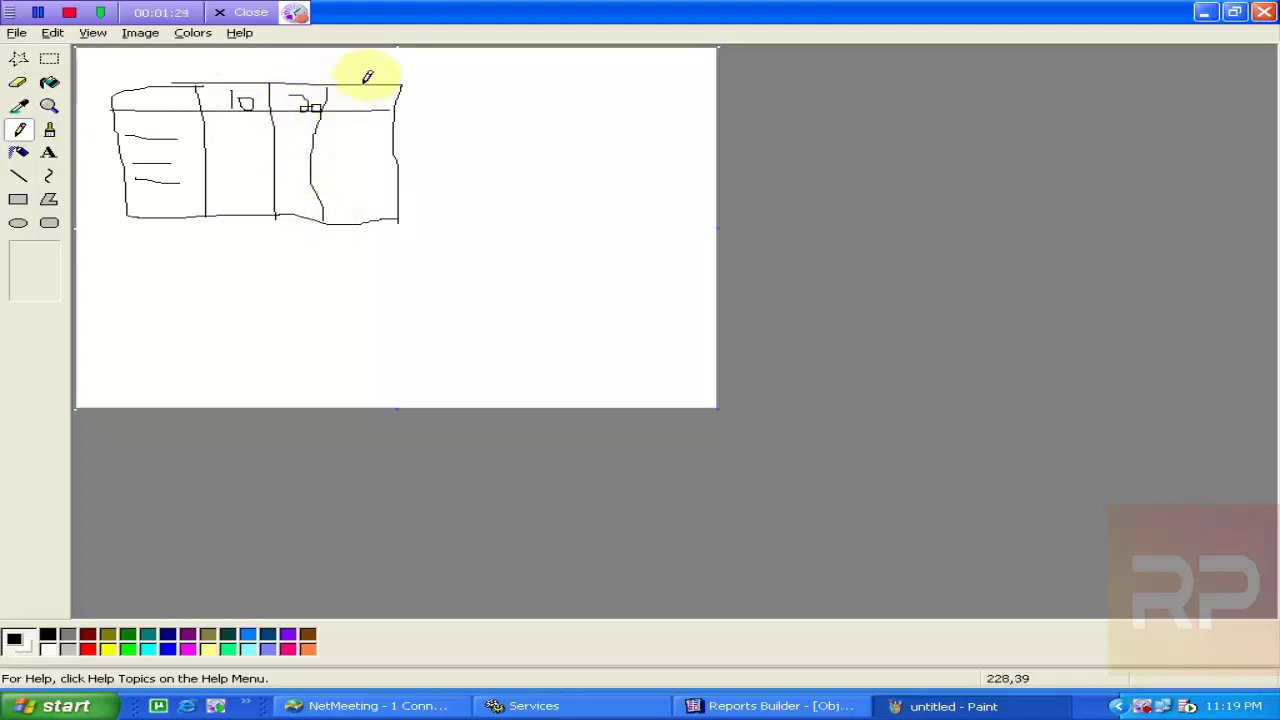
pyautogui.moveTo(360, 86); pyautogui.dragTo(354, 222)
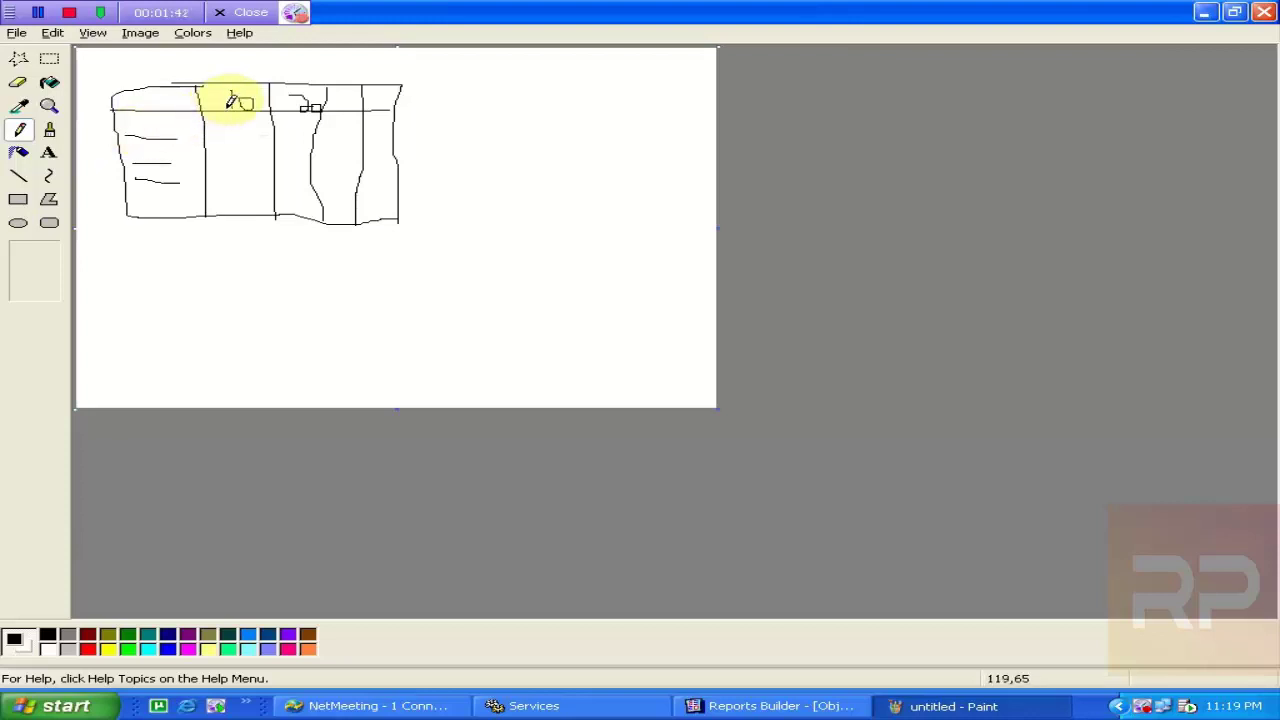
pyautogui.moveTo(208, 130); pyautogui.dragTo(272, 135)
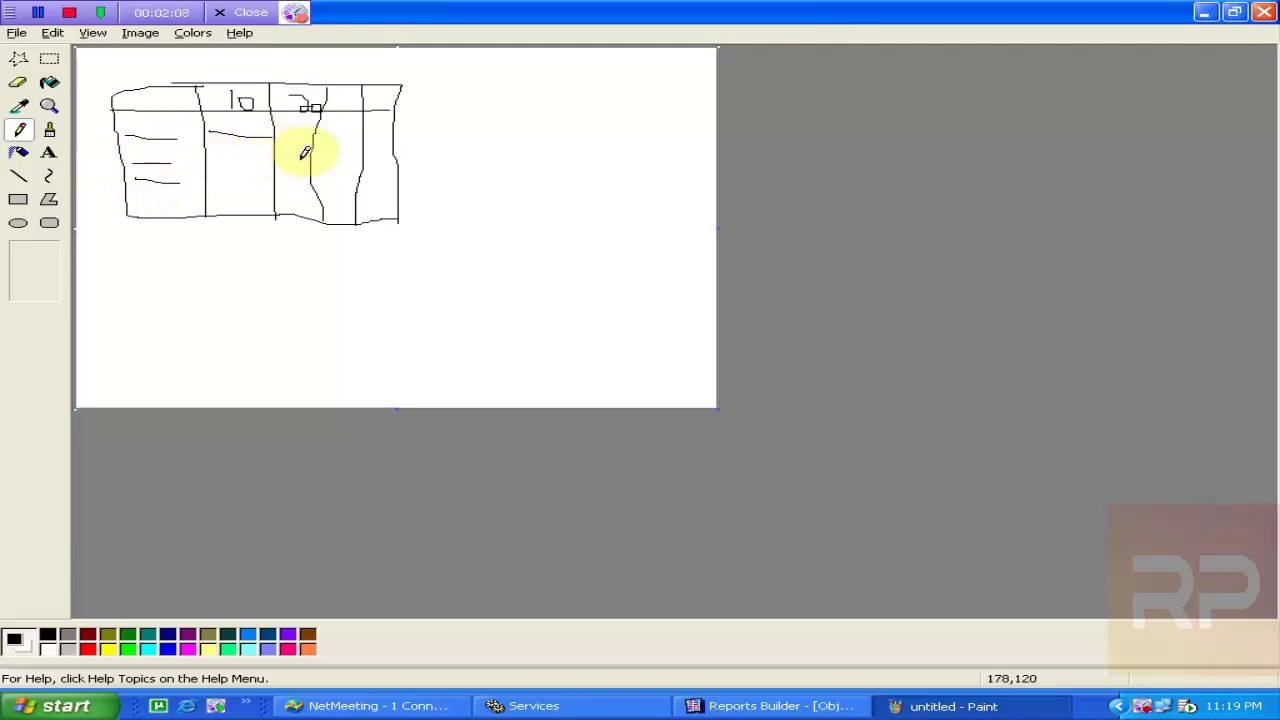
pyautogui.moveTo(283, 156); pyautogui.dragTo(305, 156)
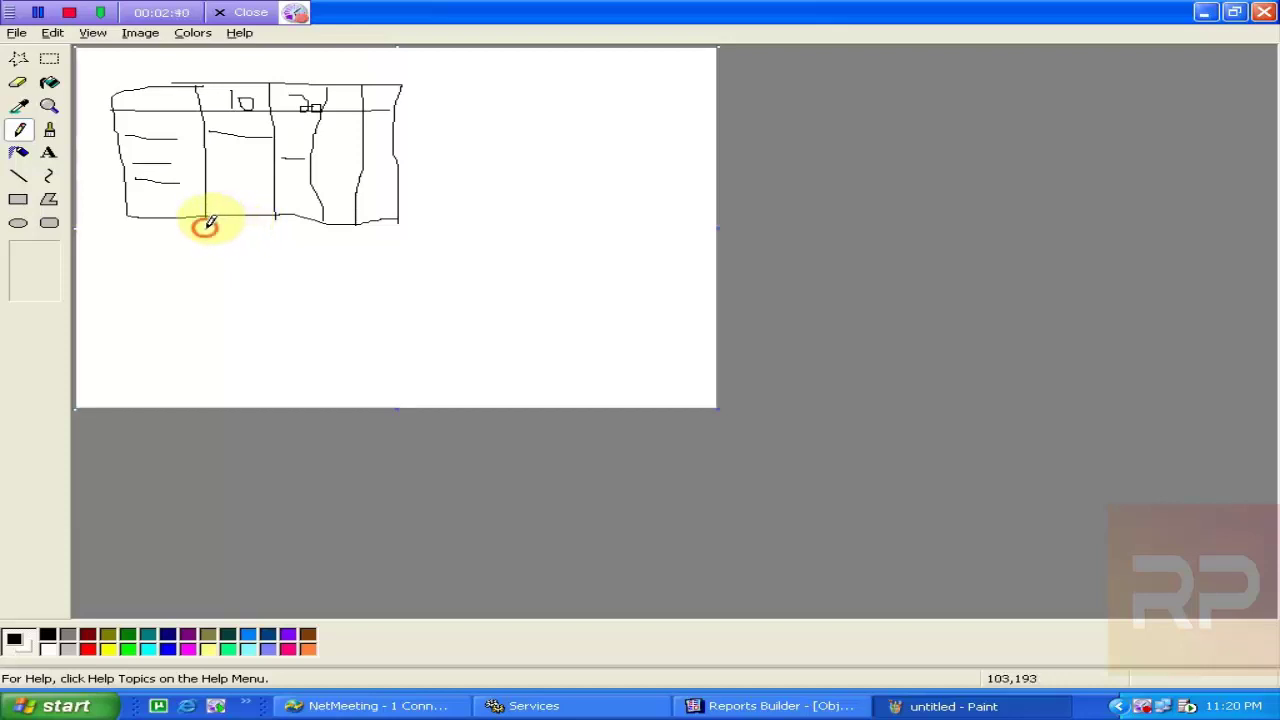
# Draw total boxes below the 10 column, beside the rows and at the table's lower-right corner, with small marks for the other totals.
pyautogui.moveTo(205, 225)
pyautogui.mouseDown()
pyautogui.moveTo(264, 222)
pyautogui.moveTo(281, 240)
pyautogui.moveTo(240, 255)
pyautogui.moveTo(188, 246)
pyautogui.mouseUp()
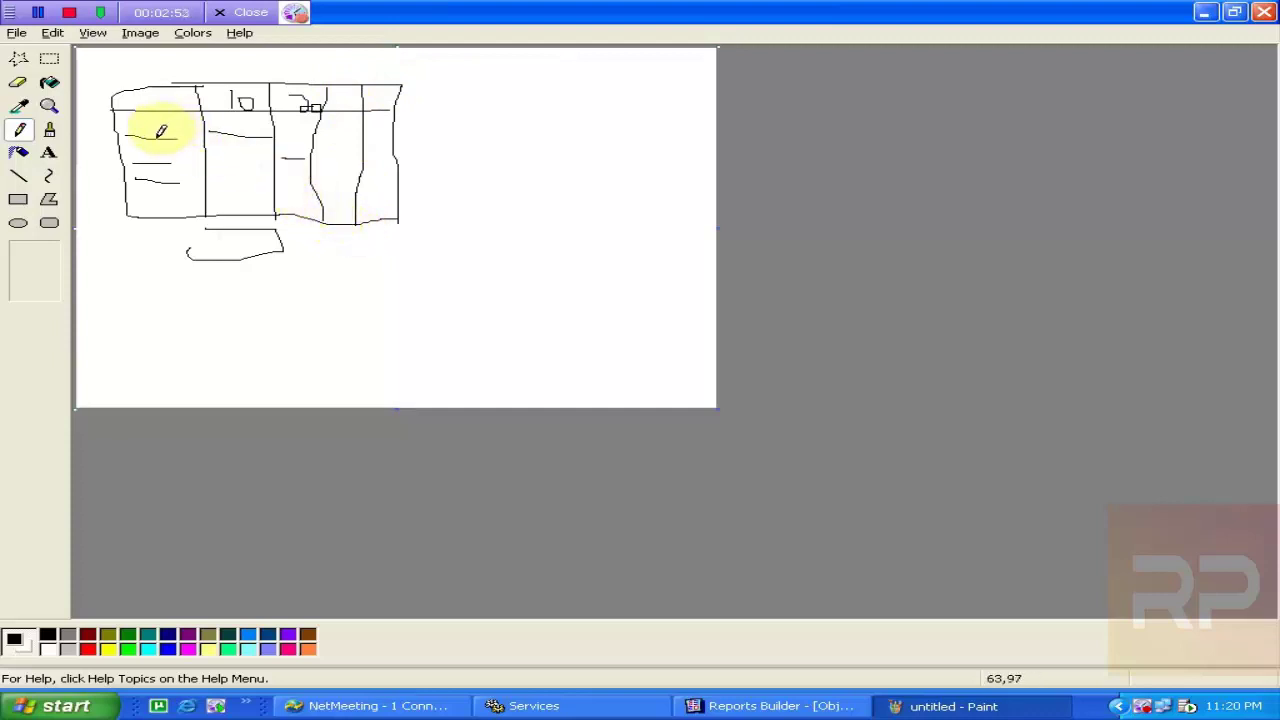
pyautogui.moveTo(413, 121)
pyautogui.mouseDown()
pyautogui.moveTo(484, 130)
pyautogui.moveTo(412, 128)
pyautogui.moveTo(411, 151)
pyautogui.moveTo(495, 145)
pyautogui.moveTo(488, 158)
pyautogui.moveTo(416, 163)
pyautogui.mouseUp()
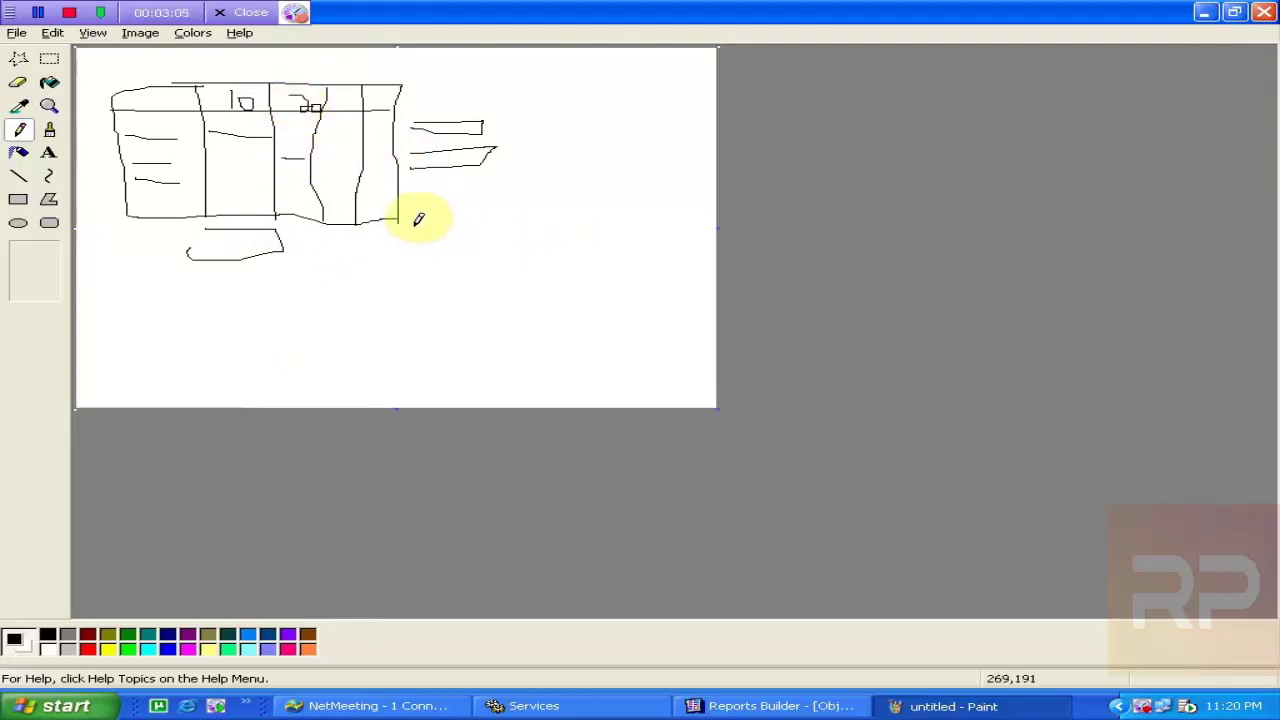
pyautogui.moveTo(412, 226)
pyautogui.mouseDown()
pyautogui.moveTo(518, 228)
pyautogui.moveTo(482, 252)
pyautogui.moveTo(420, 252)
pyautogui.moveTo(416, 236)
pyautogui.mouseUp()
pyautogui.click(265, 245)
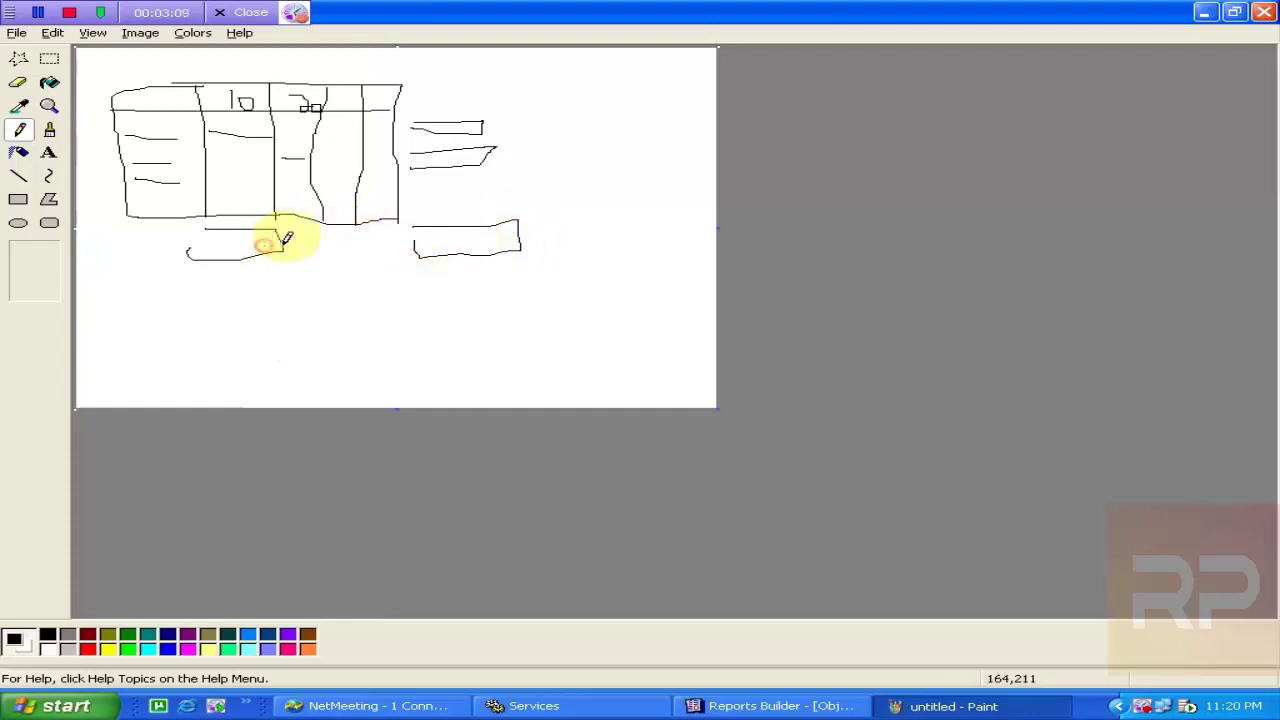
pyautogui.moveTo(292, 240); pyautogui.dragTo(297, 232)
pyautogui.click(375, 227)
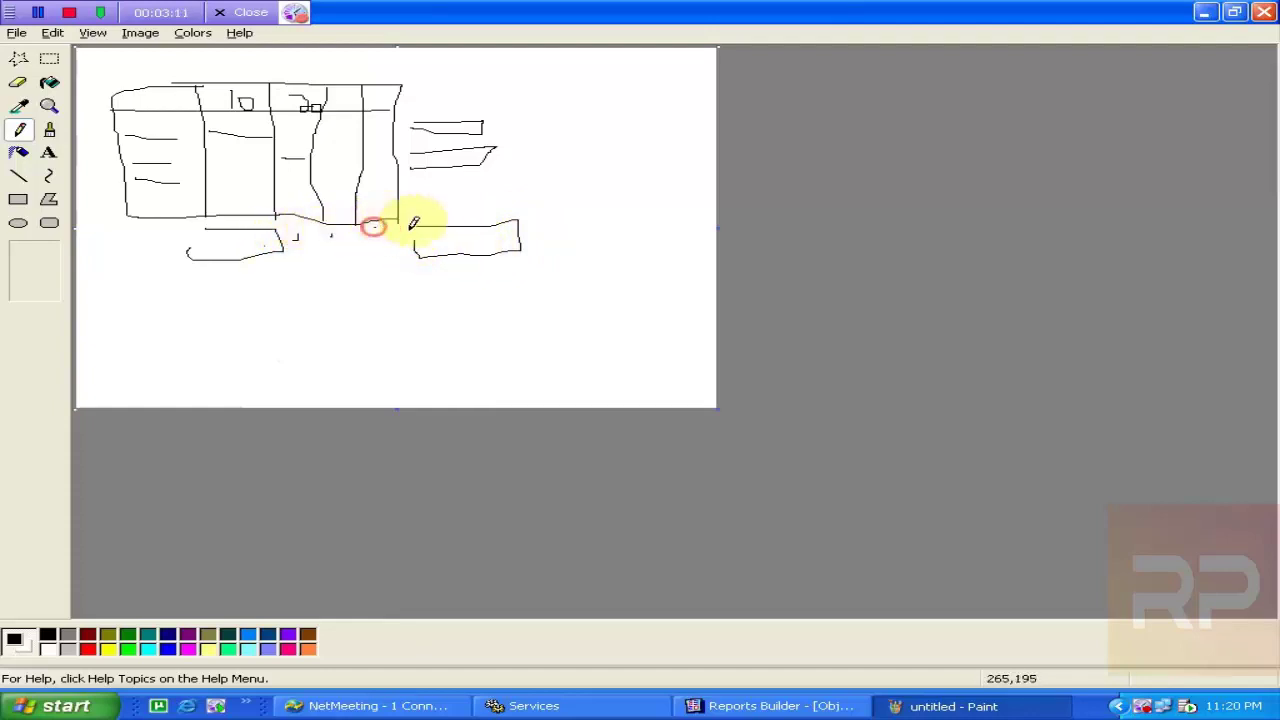
pyautogui.click(446, 239)
pyautogui.click(442, 100)
pyautogui.click(446, 173)
pyautogui.moveTo(458, 195); pyautogui.dragTo(463, 205)
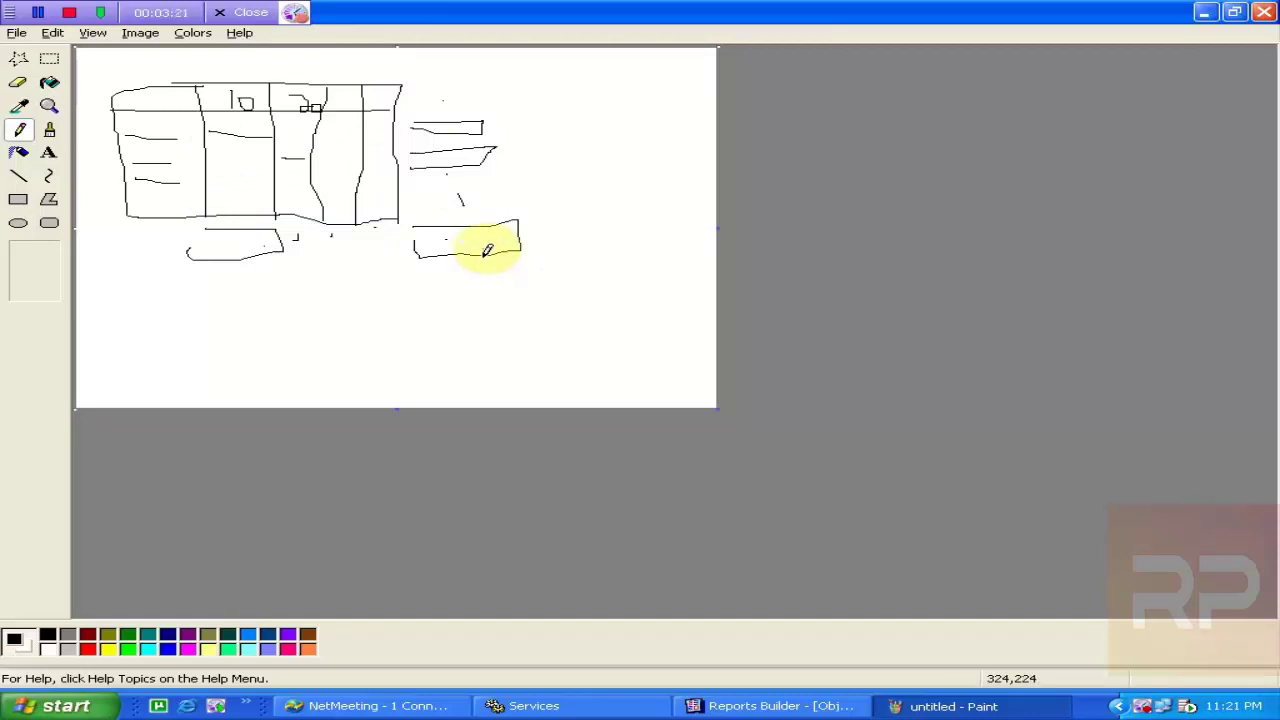
# Switch back to Reports Builder and continue the wizard with the Matrix style and the SQL Query data source.
pyautogui.click(760, 706)
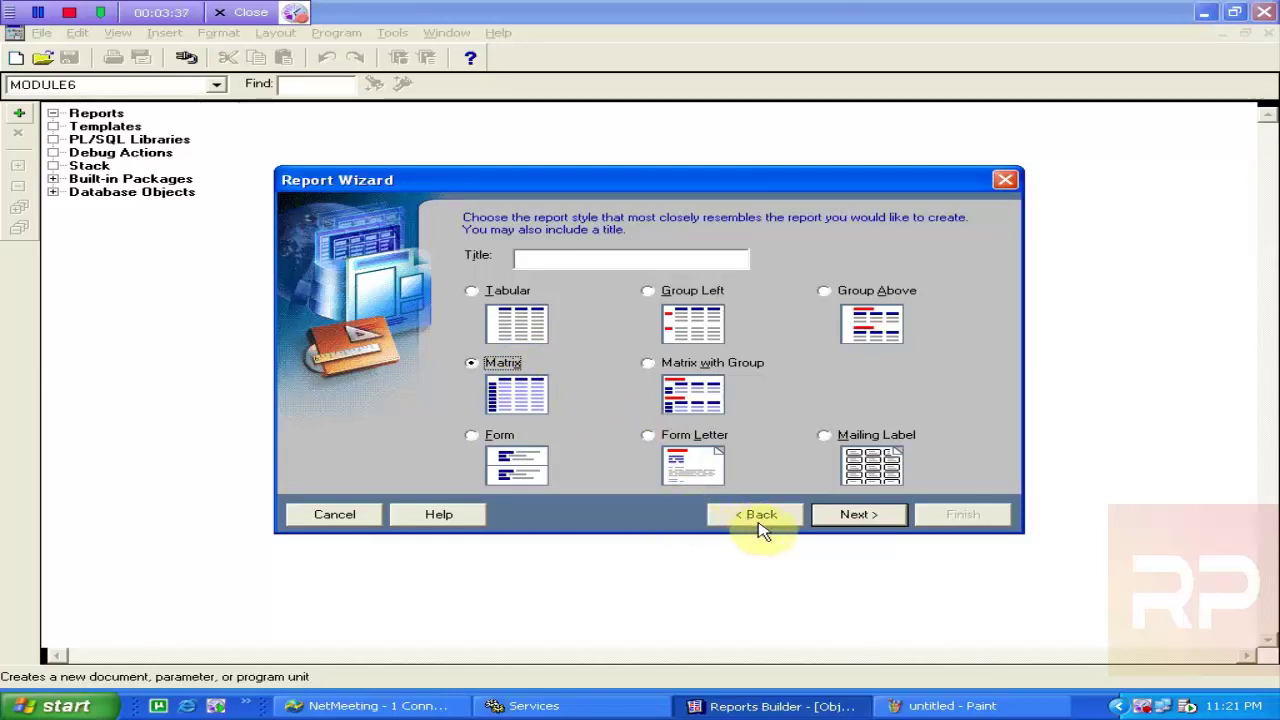
pyautogui.click(858, 520)
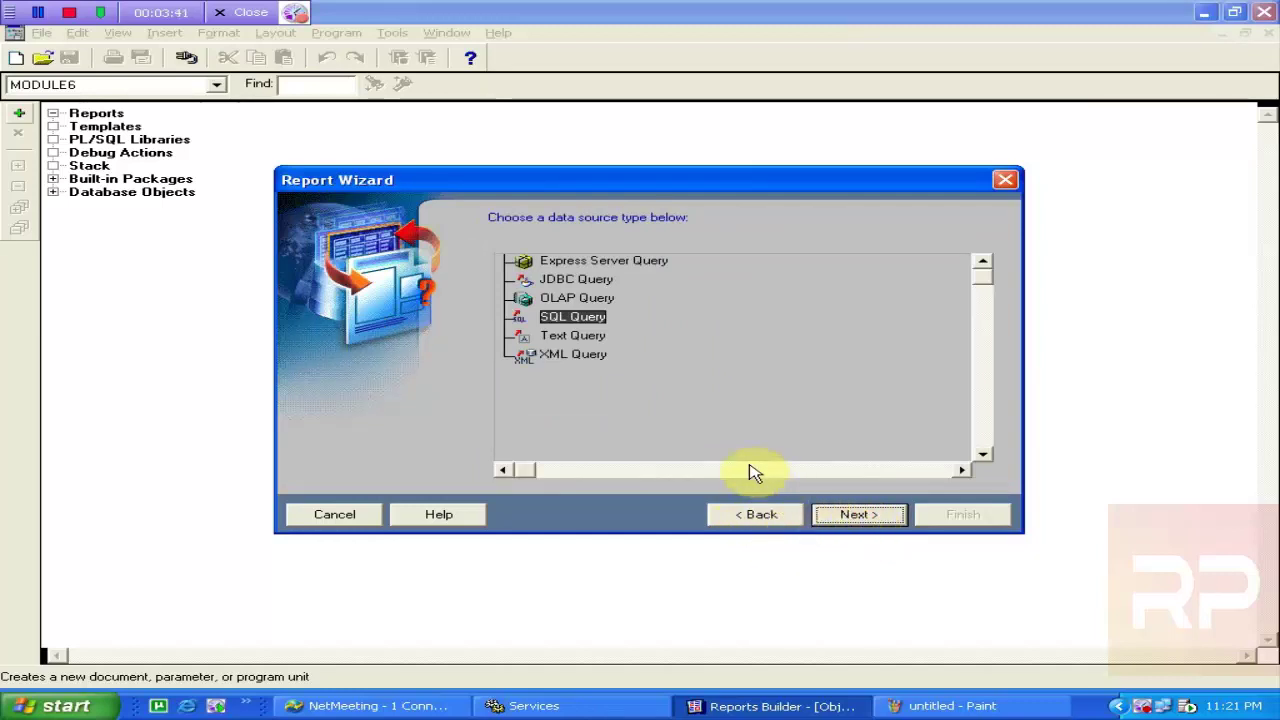
pyautogui.click(853, 516)
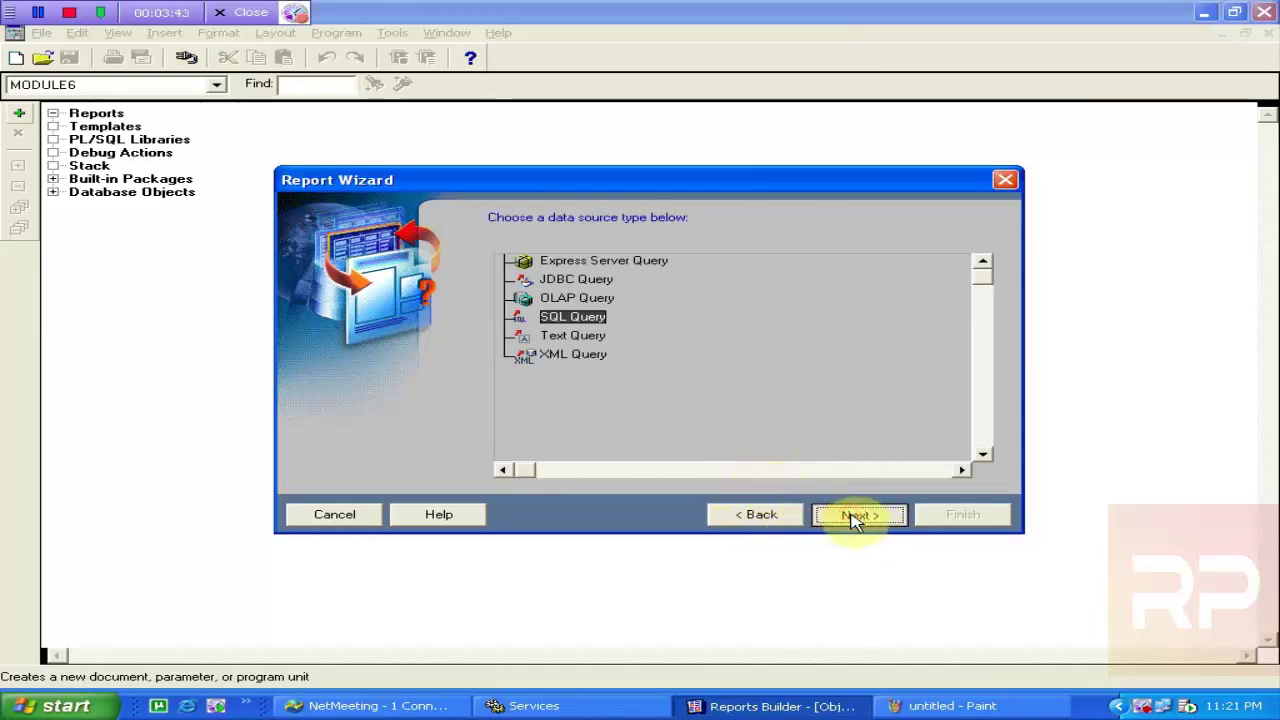
# Open Query Builder and include the DEPT and EMP tables in the query.
pyautogui.click(583, 433)
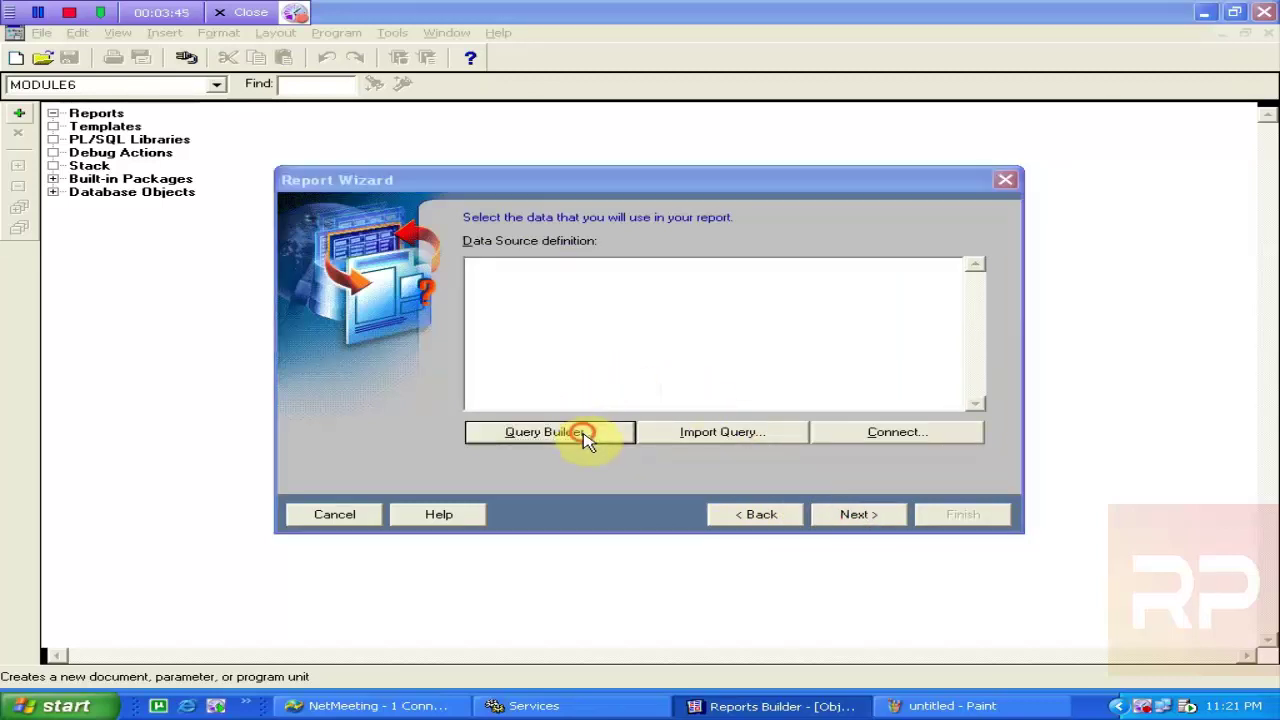
pyautogui.click(494, 272)
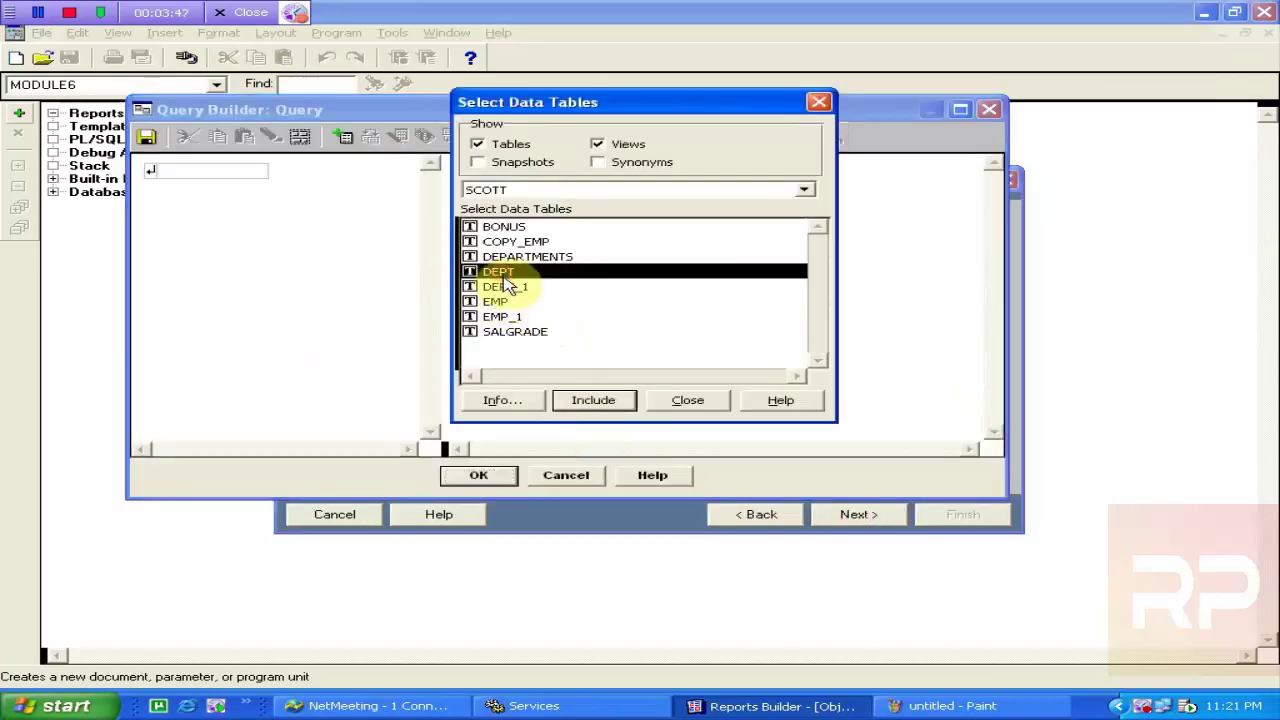
pyautogui.click(588, 400)
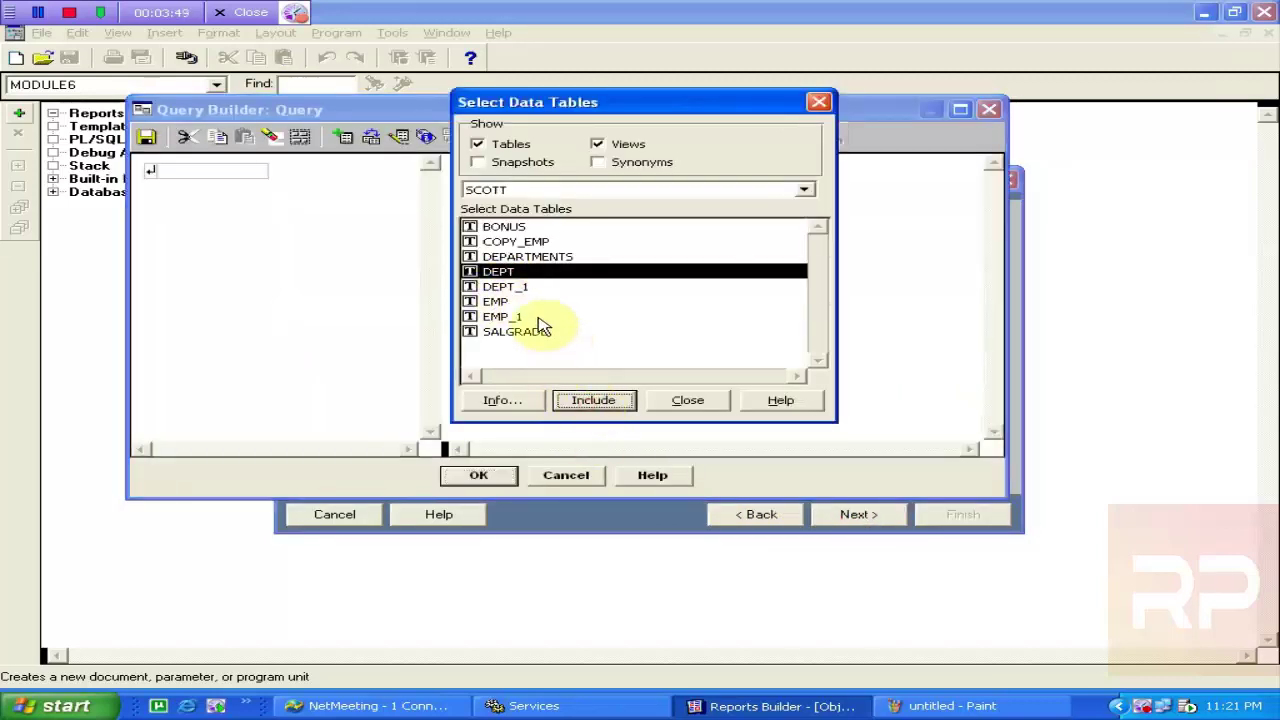
pyautogui.click(513, 311)
pyautogui.click(586, 400)
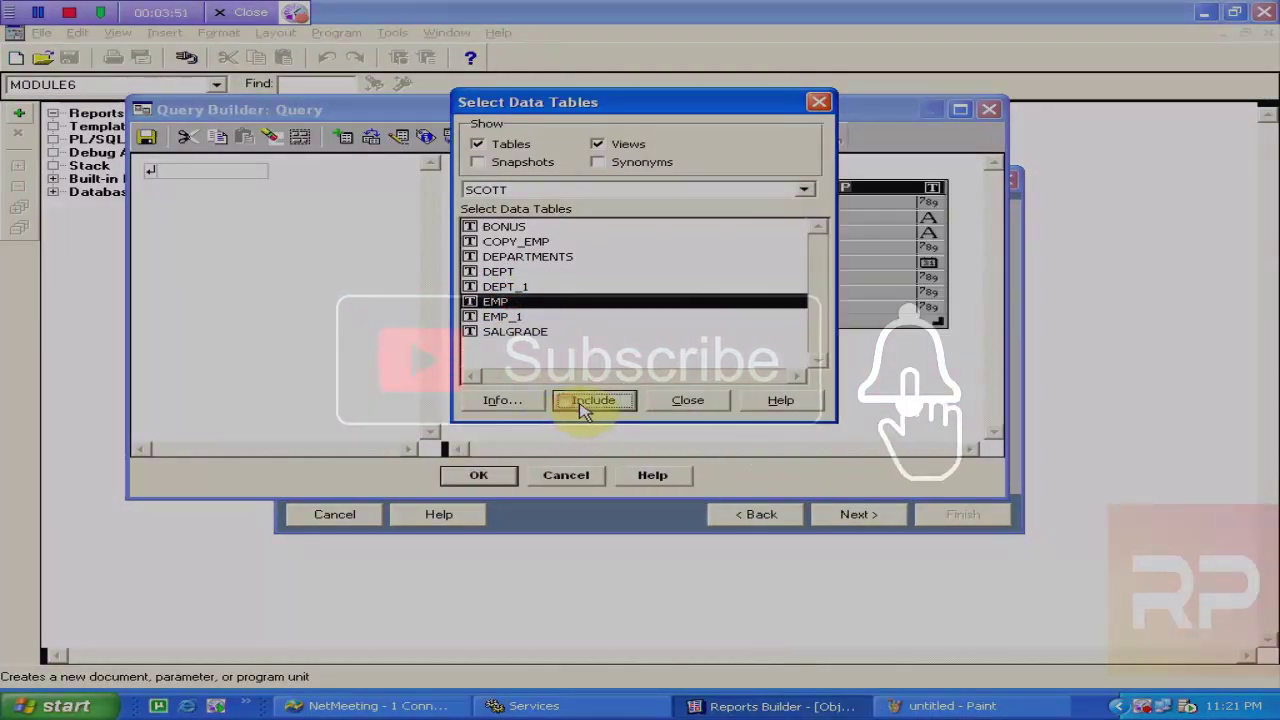
pyautogui.click(687, 401)
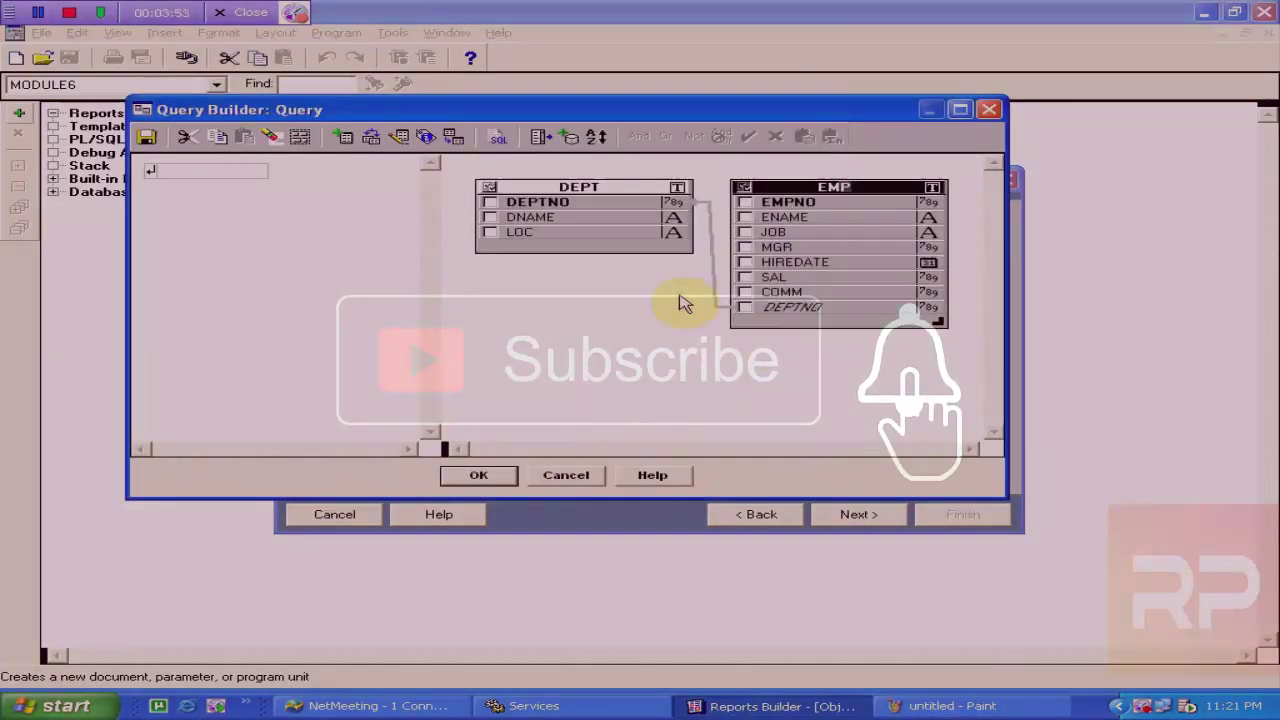
# Add DNAME from DEPT and JOB and SAL from EMP to the query, and accept it as the report's data source.
pyautogui.click(491, 219)
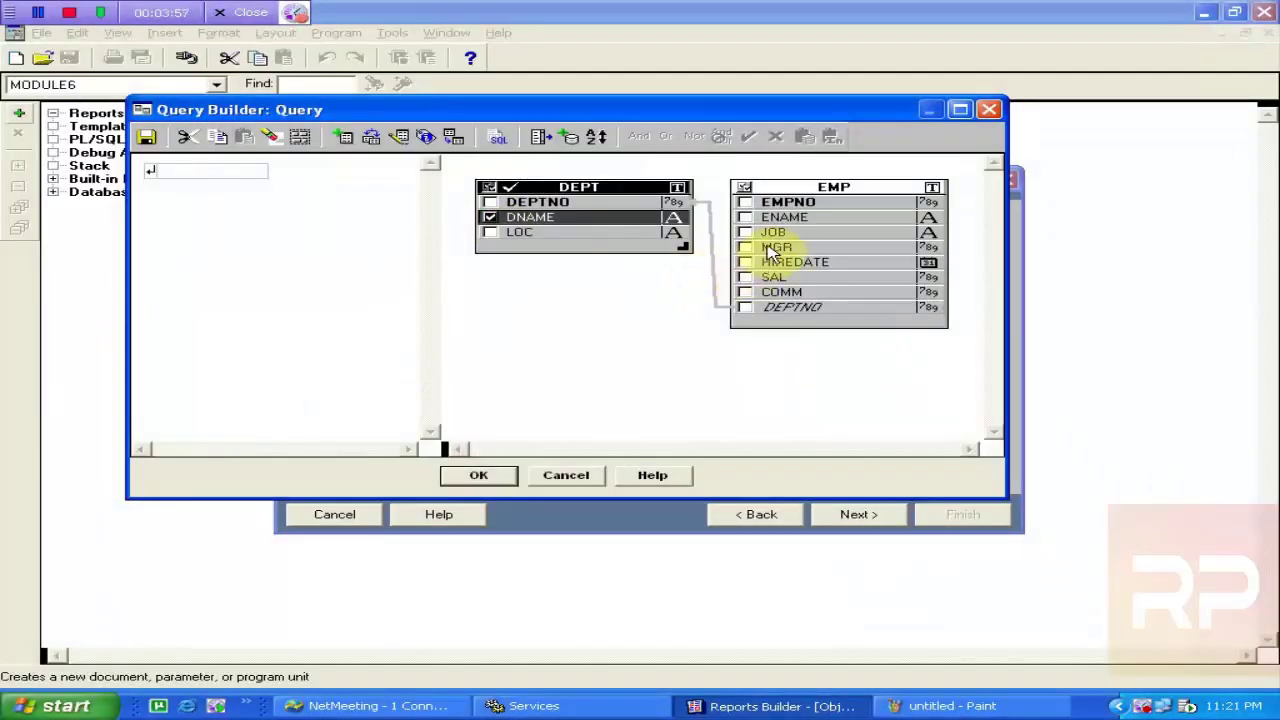
pyautogui.click(746, 232)
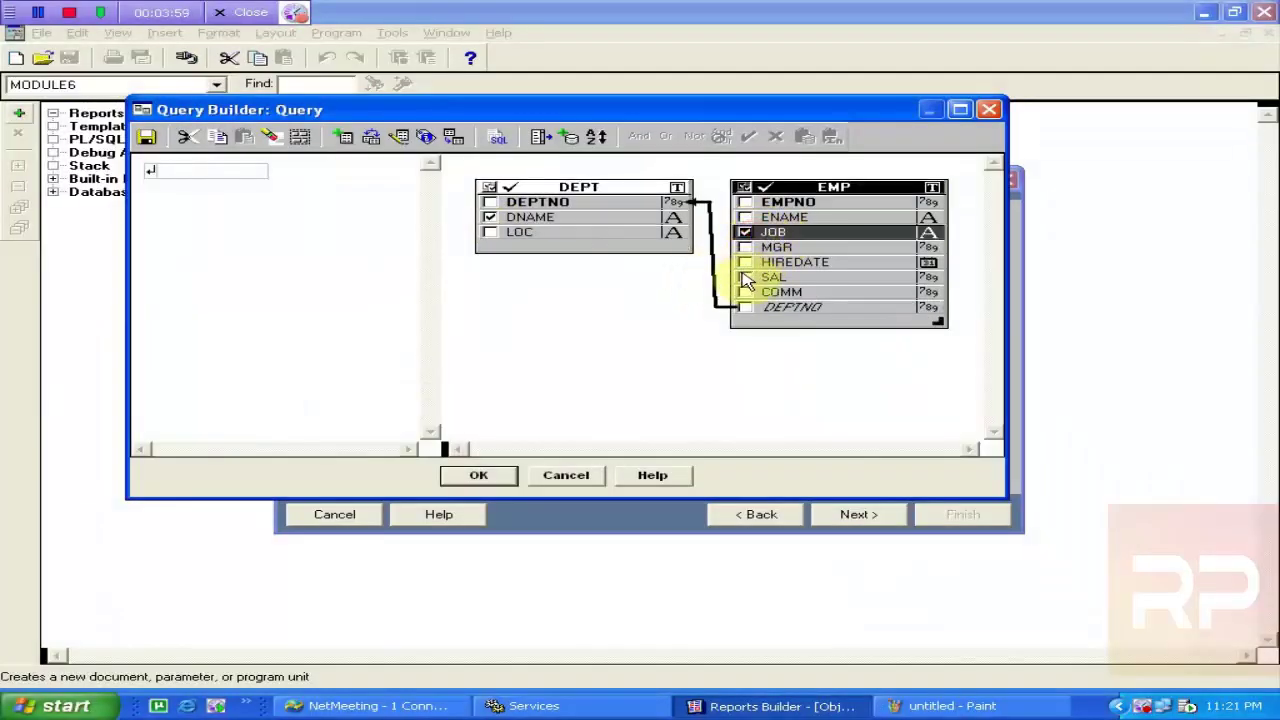
pyautogui.click(745, 277)
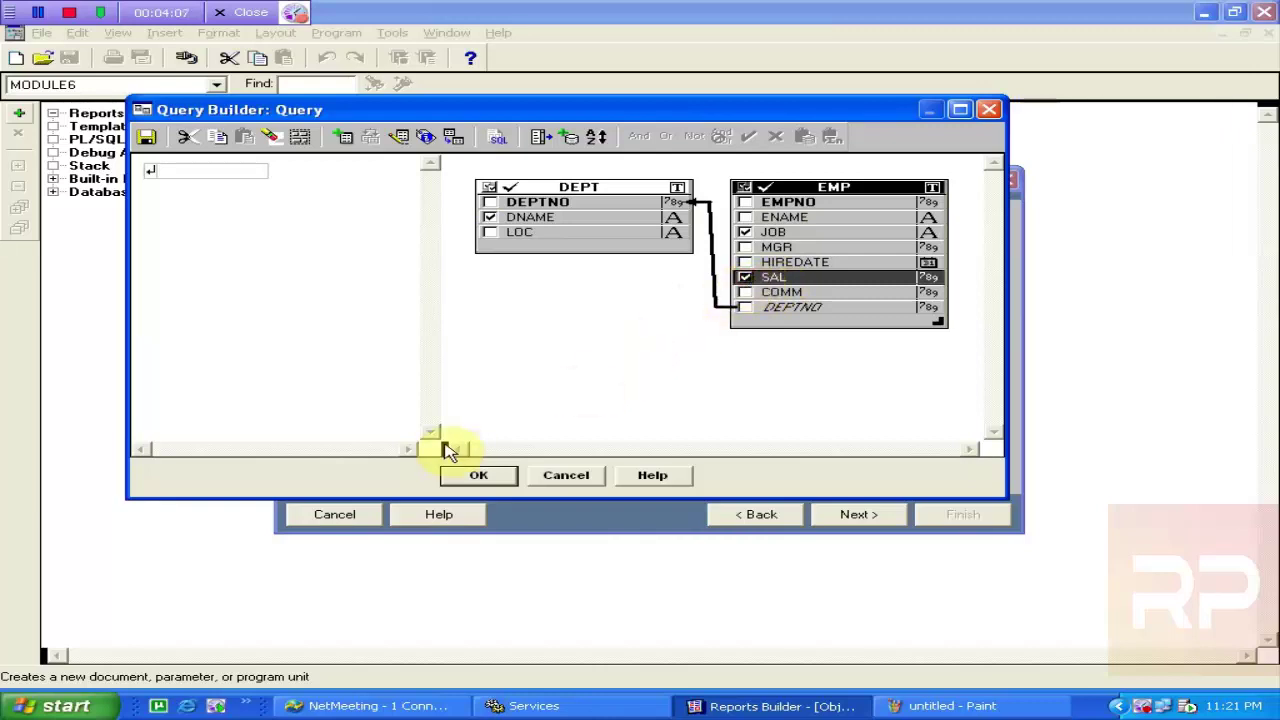
pyautogui.click(478, 478)
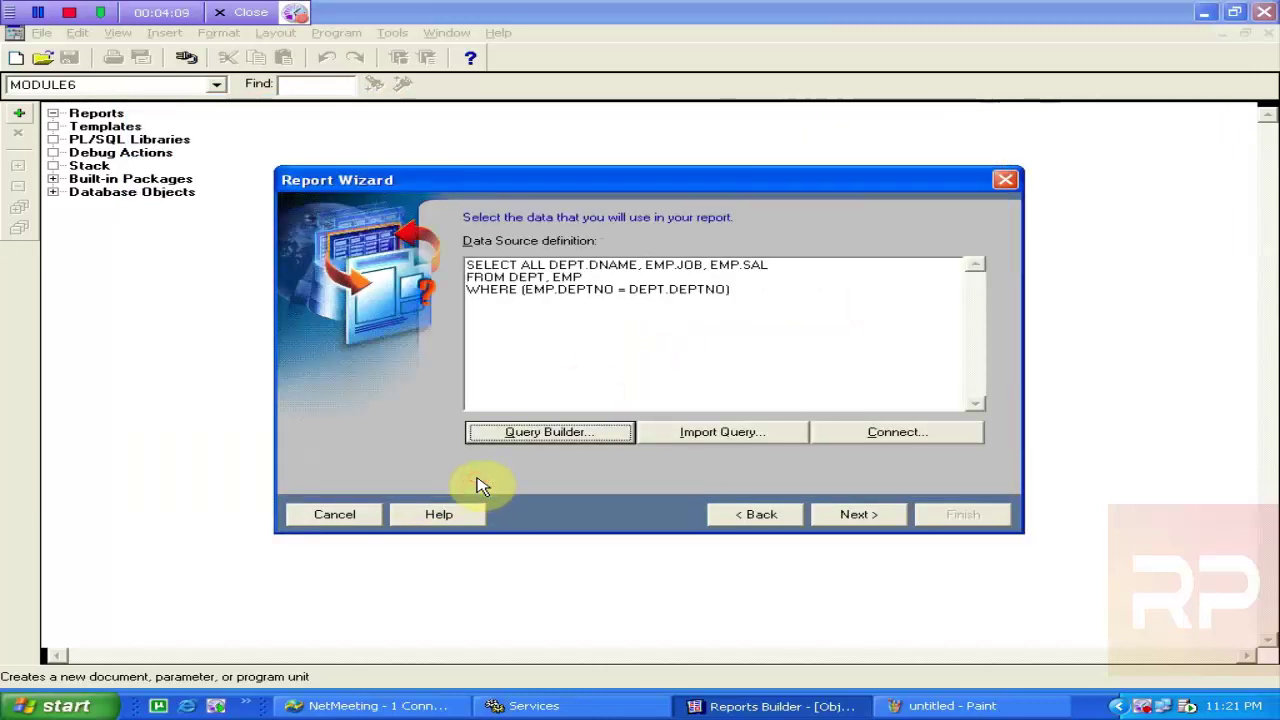
pyautogui.click(831, 512)
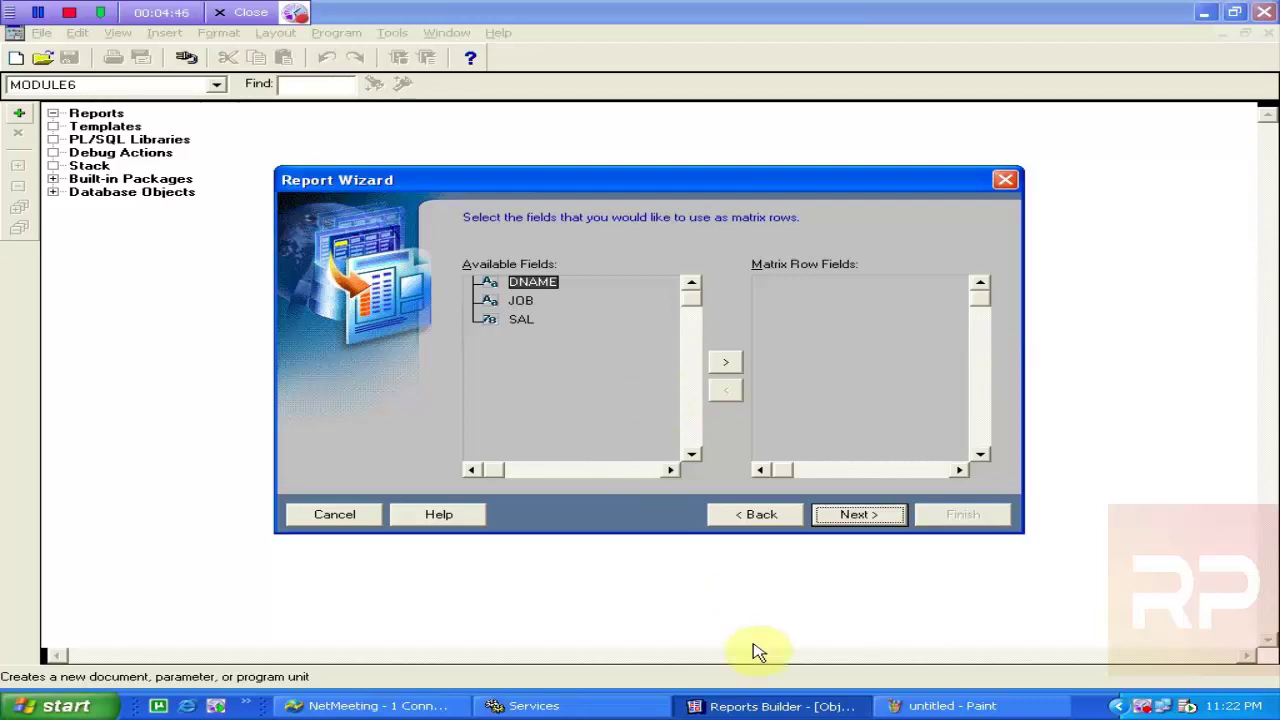
# Switch to the Paint sketch, add short strokes in its header cells and first column, and return to Reports Builder.
pyautogui.click(940, 706)
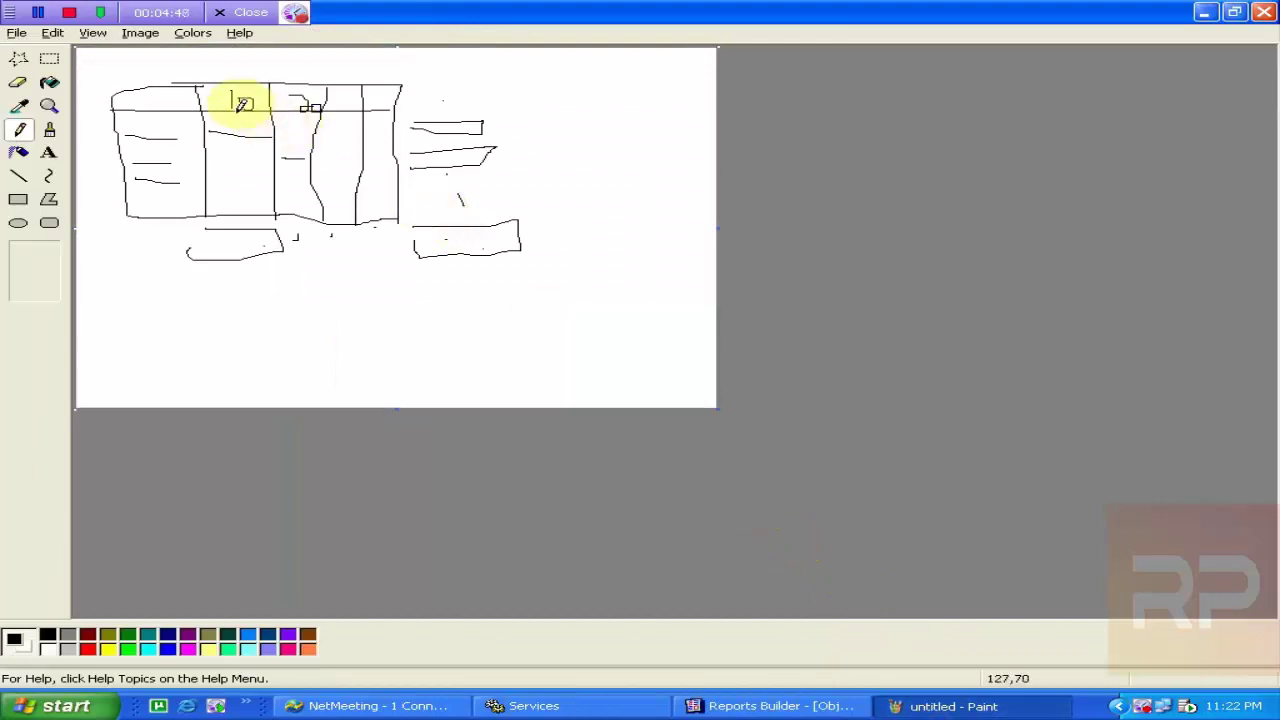
pyautogui.moveTo(222, 103); pyautogui.dragTo(402, 102)
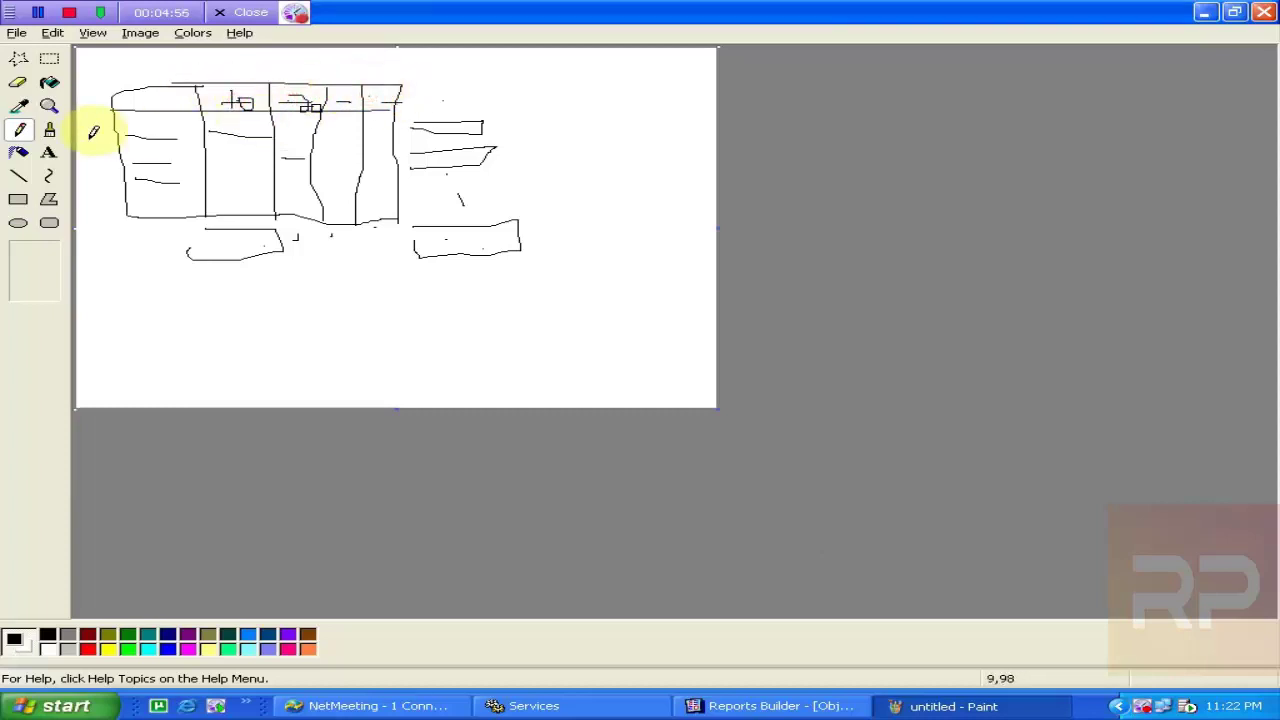
pyautogui.moveTo(123, 130)
pyautogui.mouseDown()
pyautogui.moveTo(156, 130)
pyautogui.moveTo(140, 150)
pyautogui.moveTo(163, 150)
pyautogui.mouseUp()
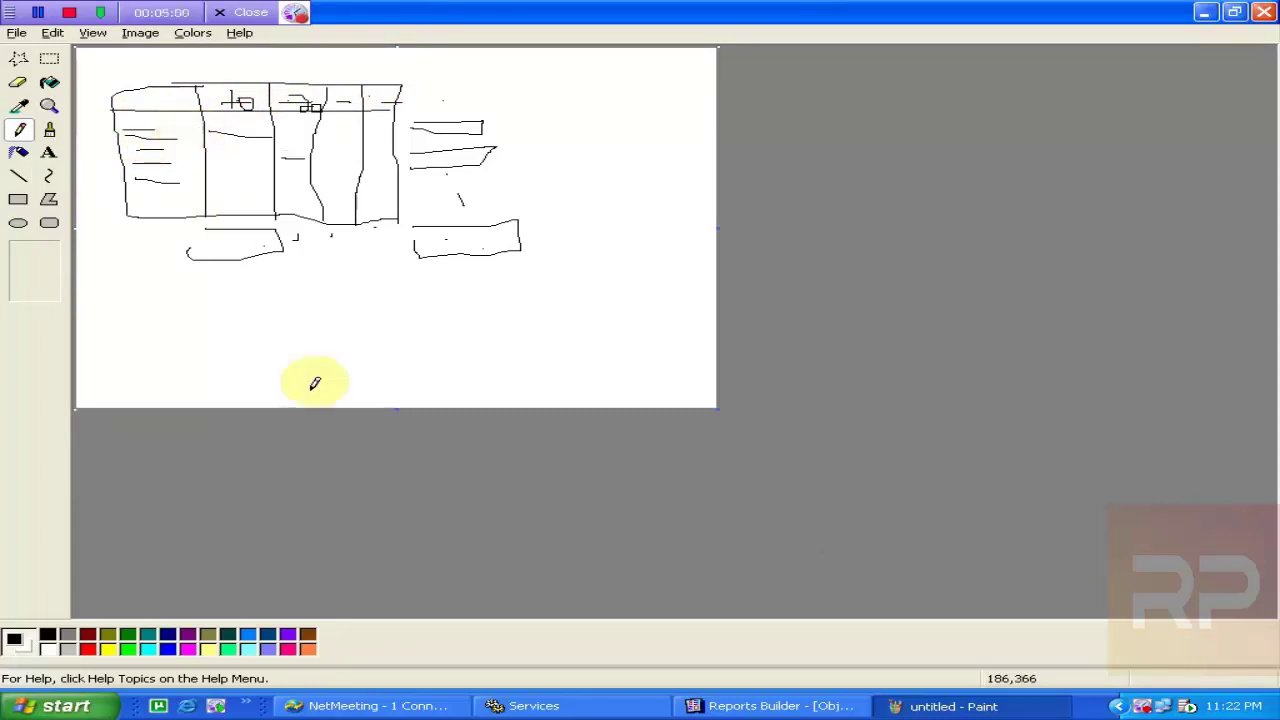
pyautogui.click(690, 704)
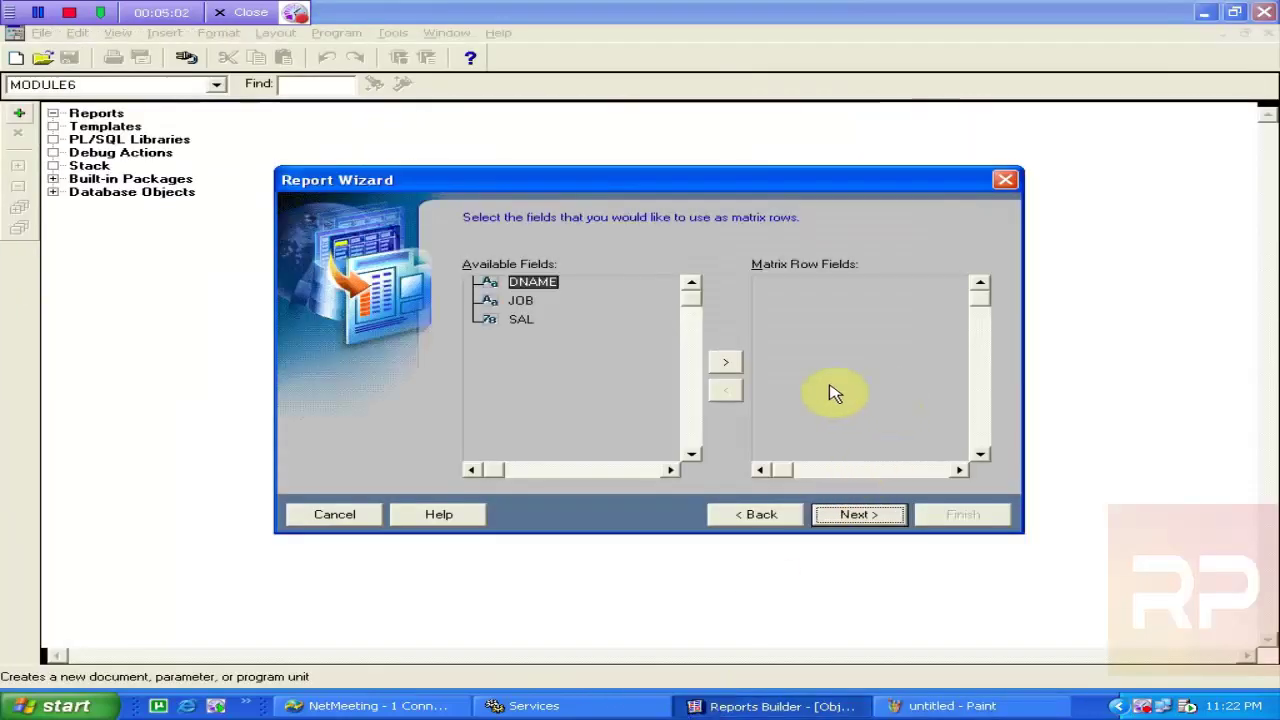
pyautogui.click(519, 302)
pyautogui.click(524, 283)
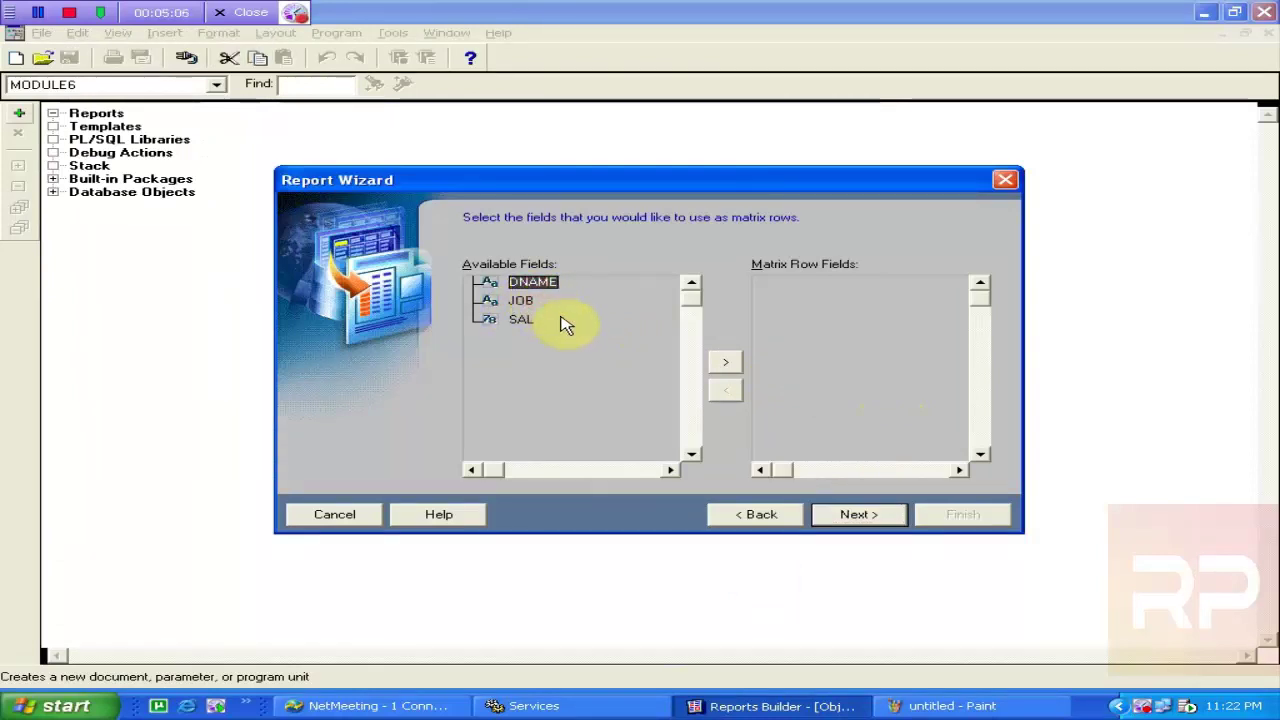
pyautogui.click(726, 363)
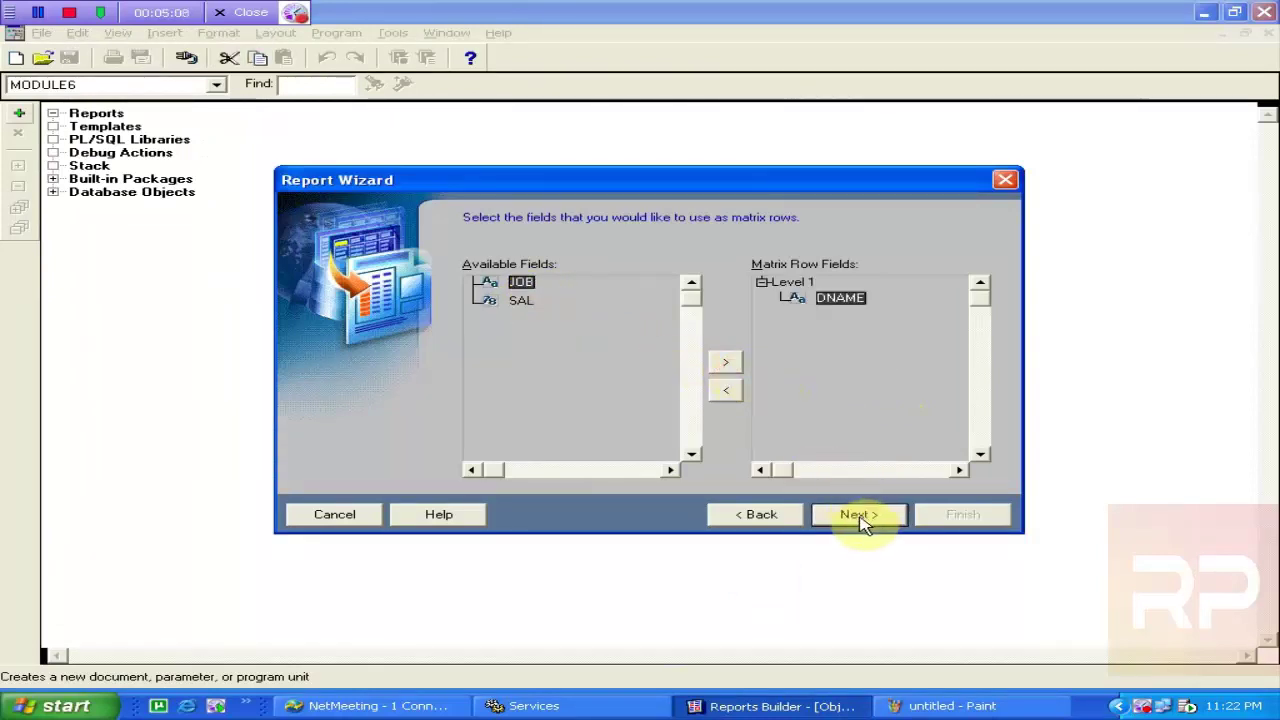
pyautogui.click(857, 515)
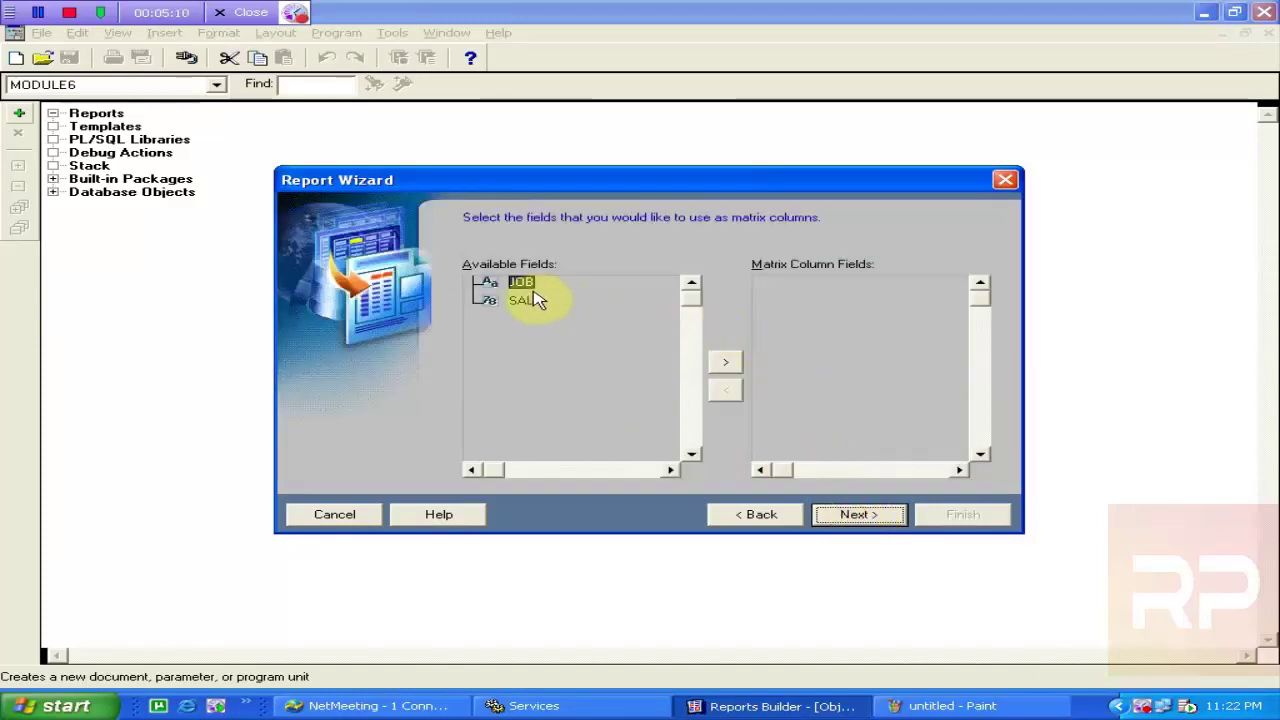
pyautogui.click(762, 515)
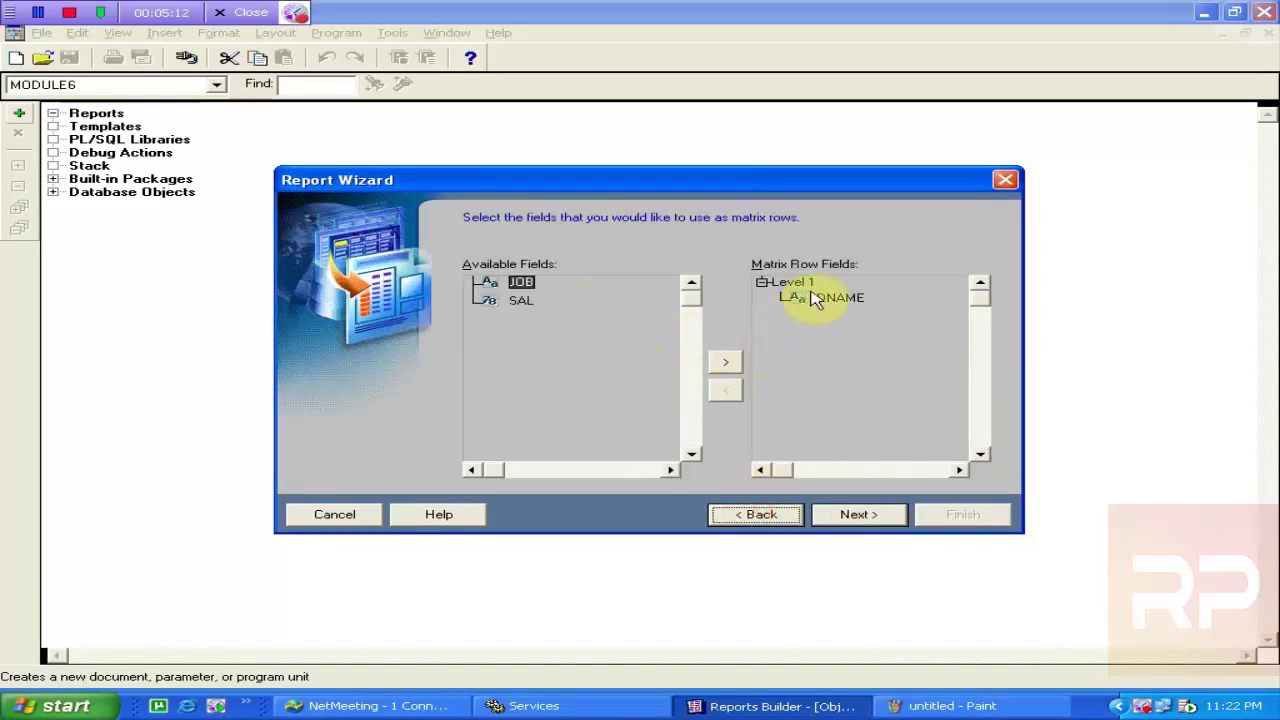
pyautogui.click(822, 298)
pyautogui.click(726, 390)
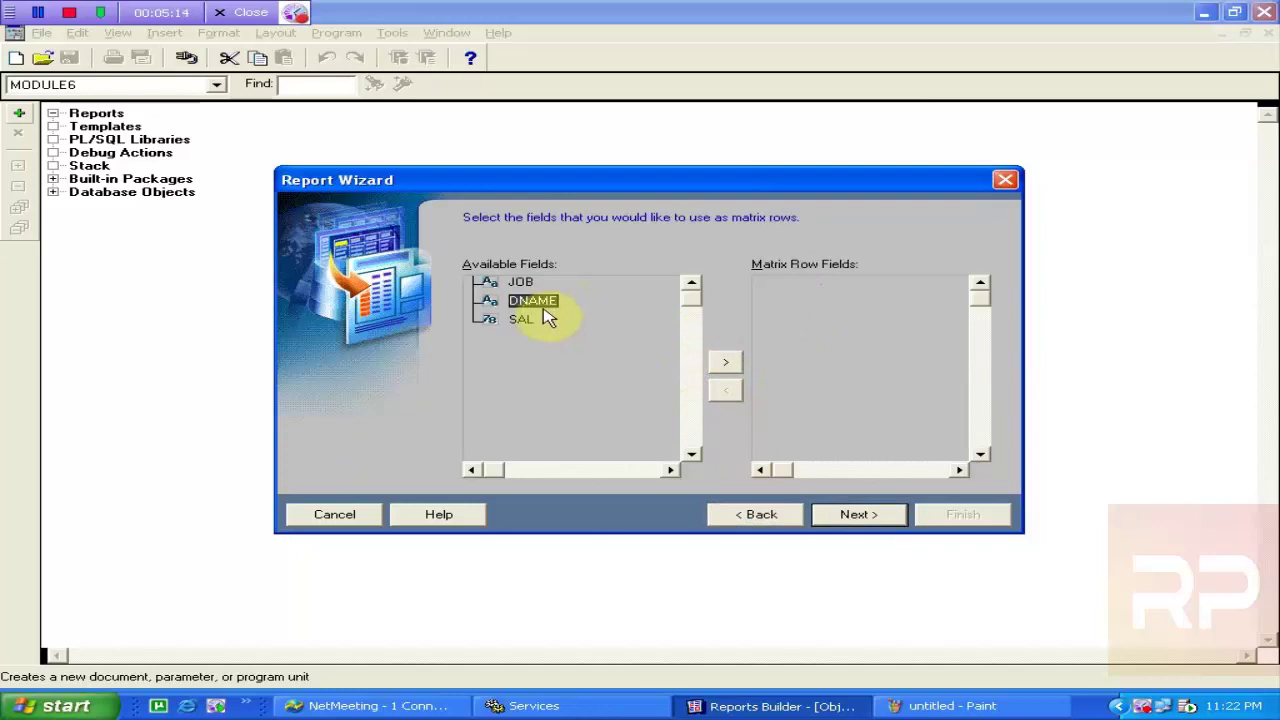
# Use JOB as the matrix row field and DNAME as the matrix column field.
pyautogui.click(521, 285)
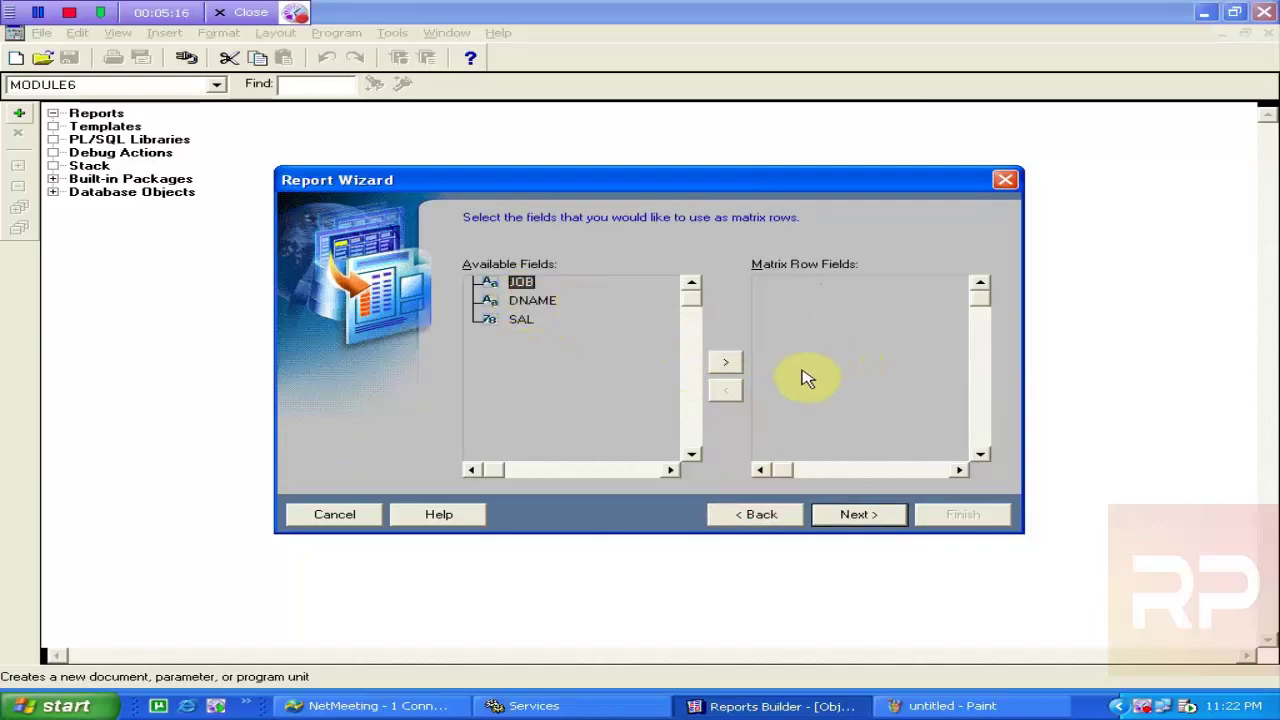
pyautogui.click(720, 362)
pyautogui.click(857, 518)
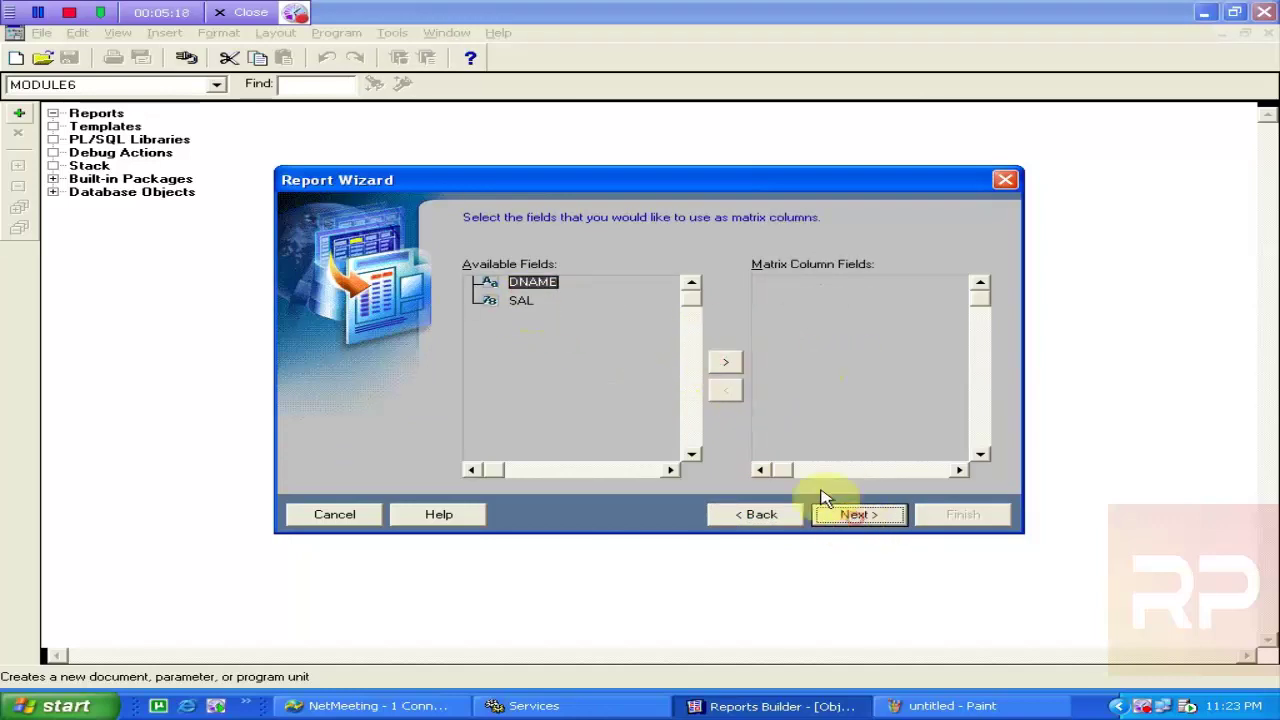
pyautogui.click(725, 363)
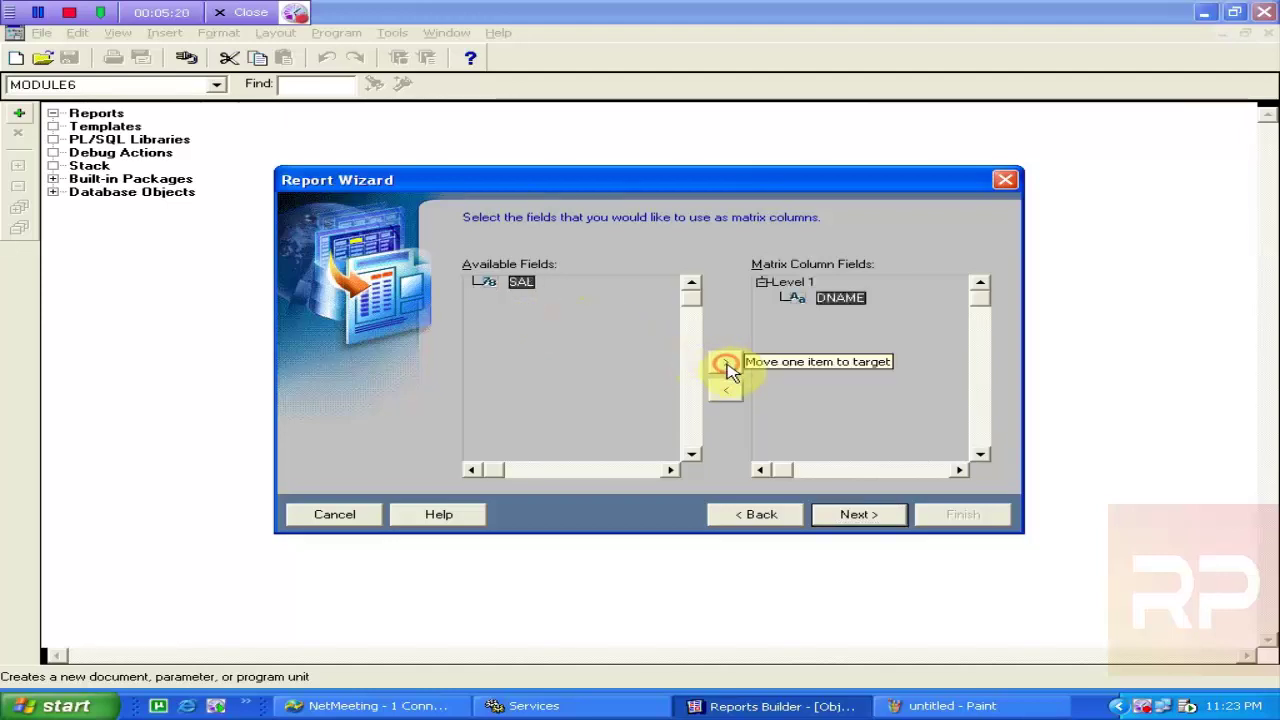
pyautogui.click(860, 516)
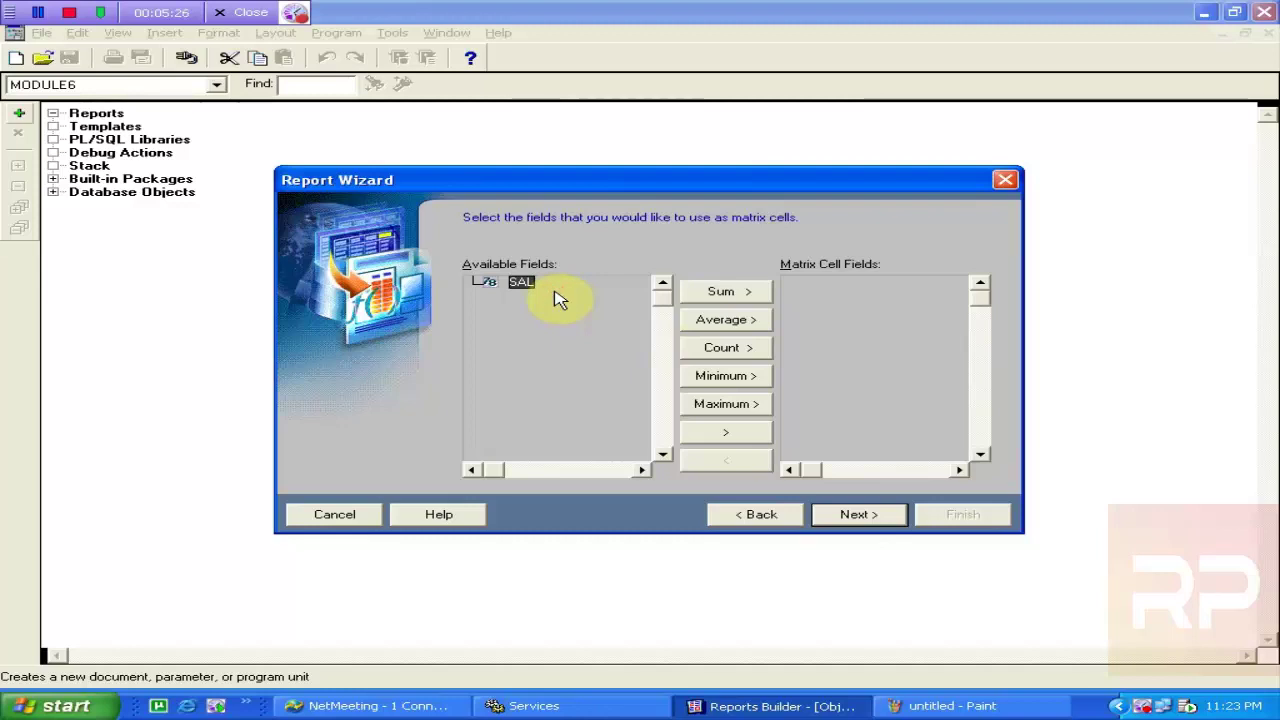
# Use the sum of SAL for the matrix cells and add the sum of SumSAL as the matrix total.
pyautogui.click(727, 293)
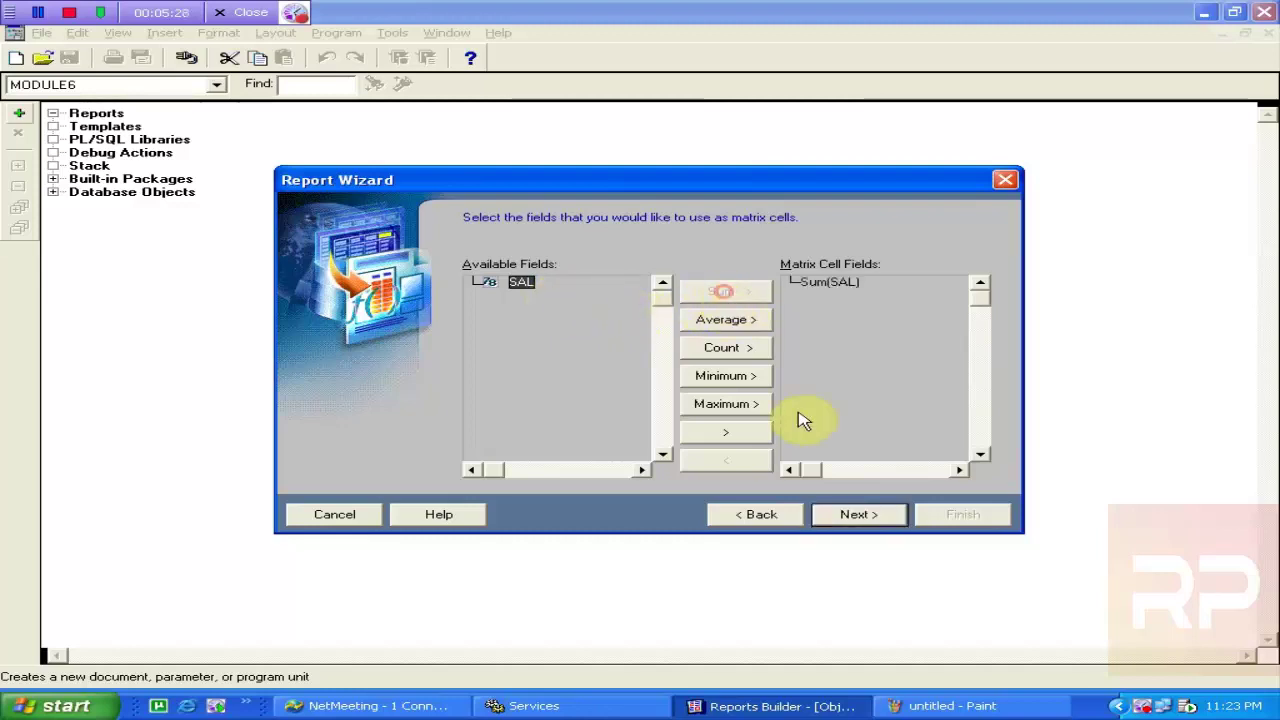
pyautogui.click(862, 530)
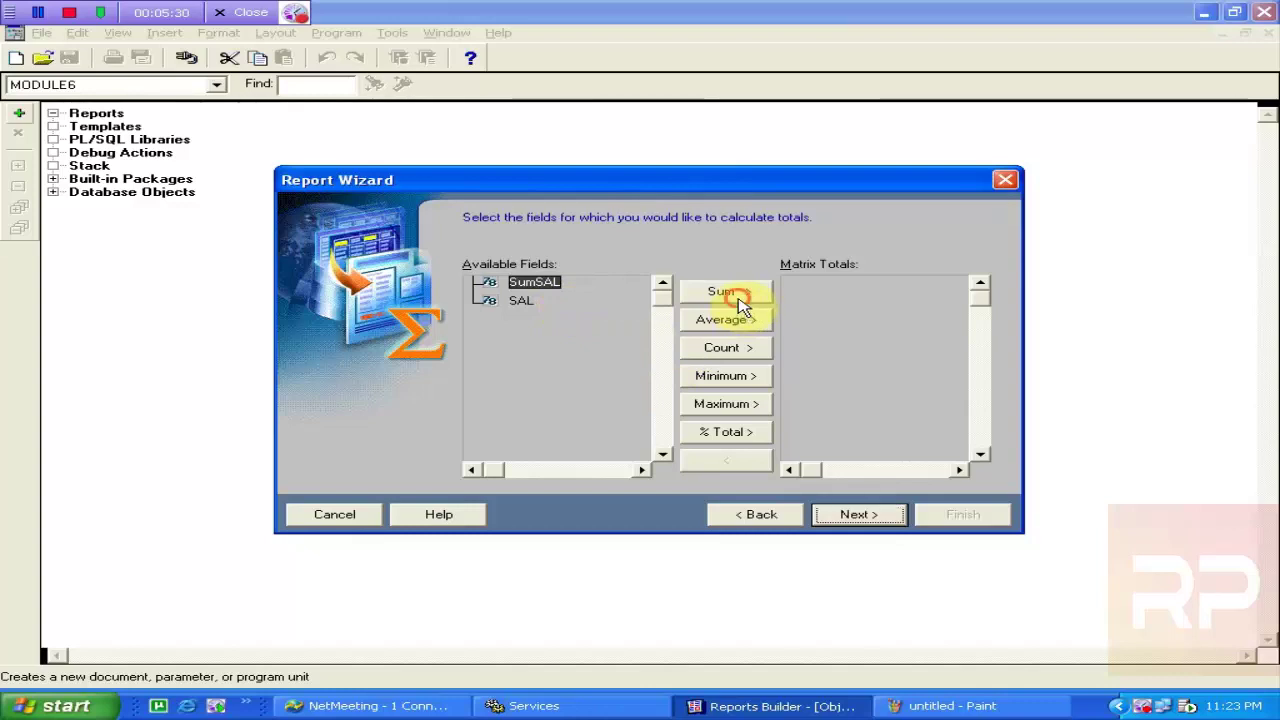
pyautogui.click(727, 293)
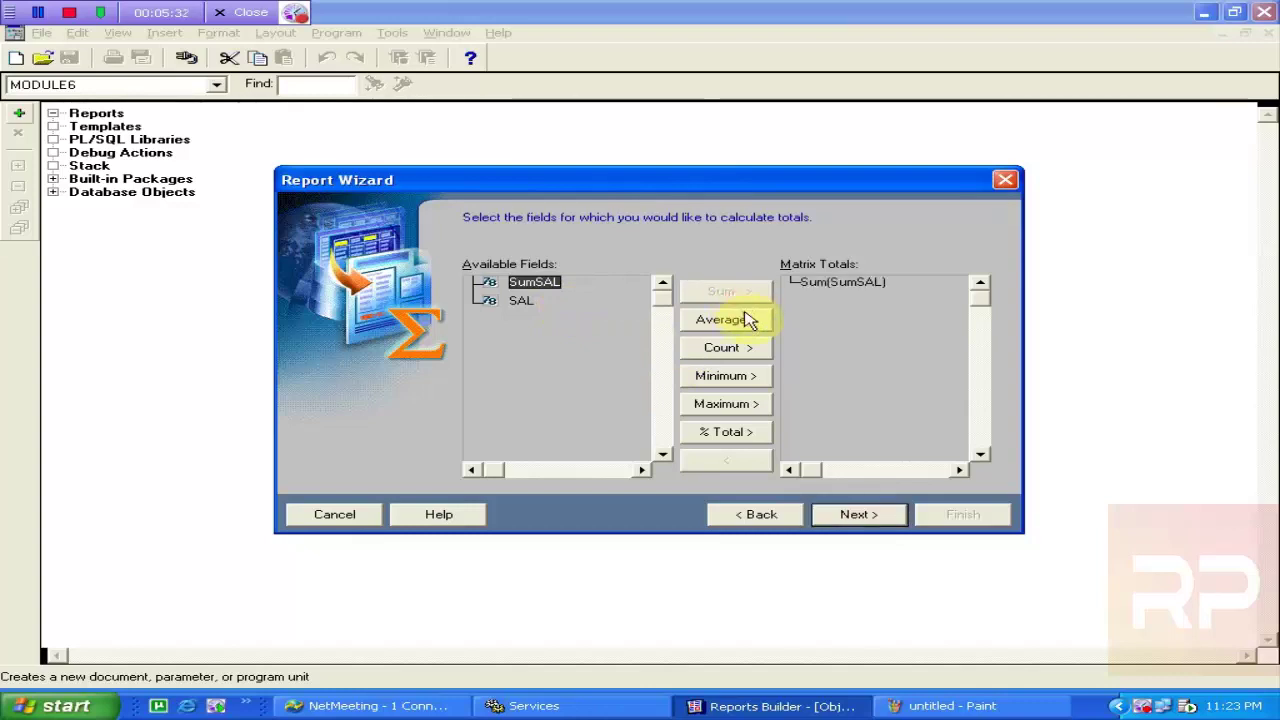
# Switch to Paint, draw a curved mark over the sketch's grand total box, and return to Reports Builder.
pyautogui.click(930, 703)
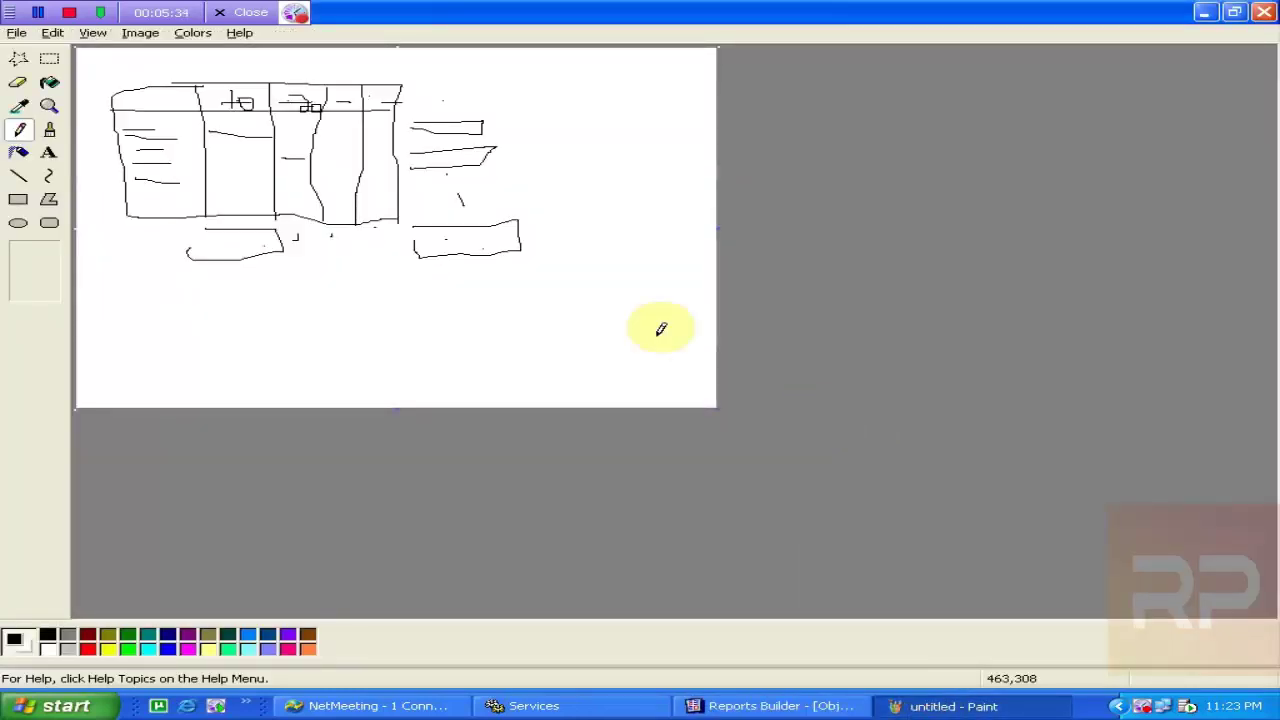
pyautogui.moveTo(454, 237); pyautogui.dragTo(475, 255)
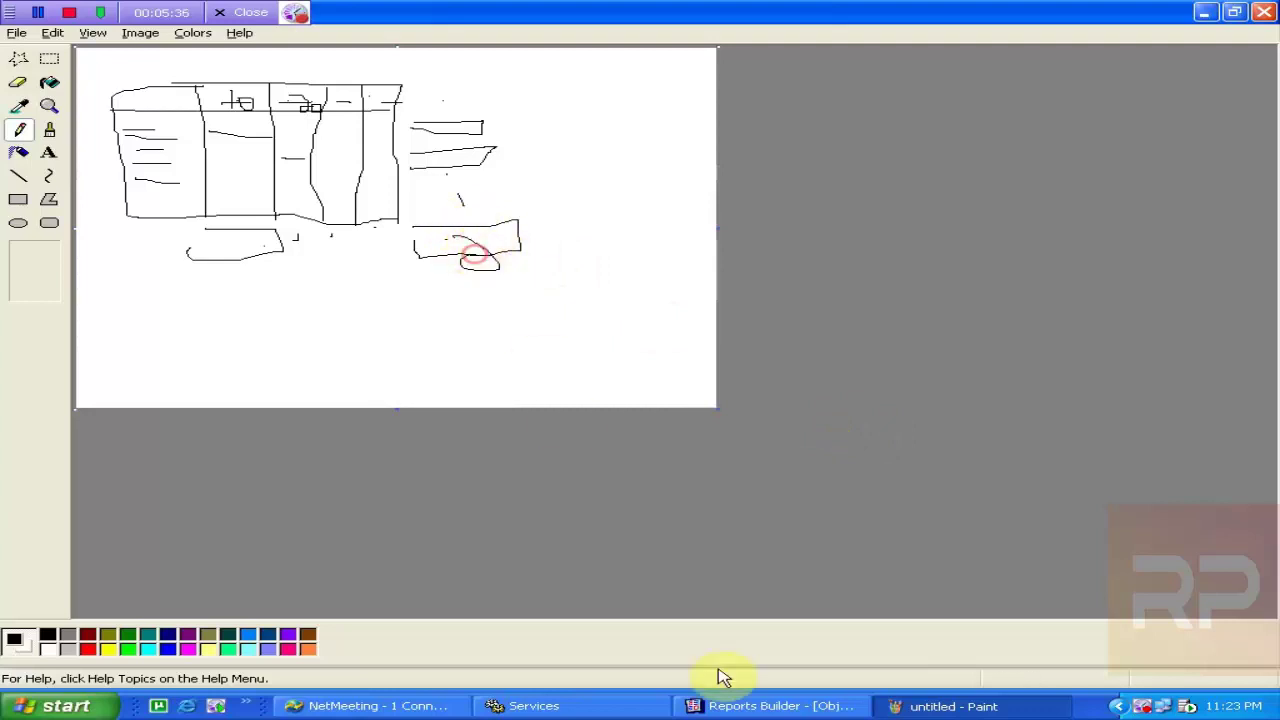
pyautogui.click(737, 703)
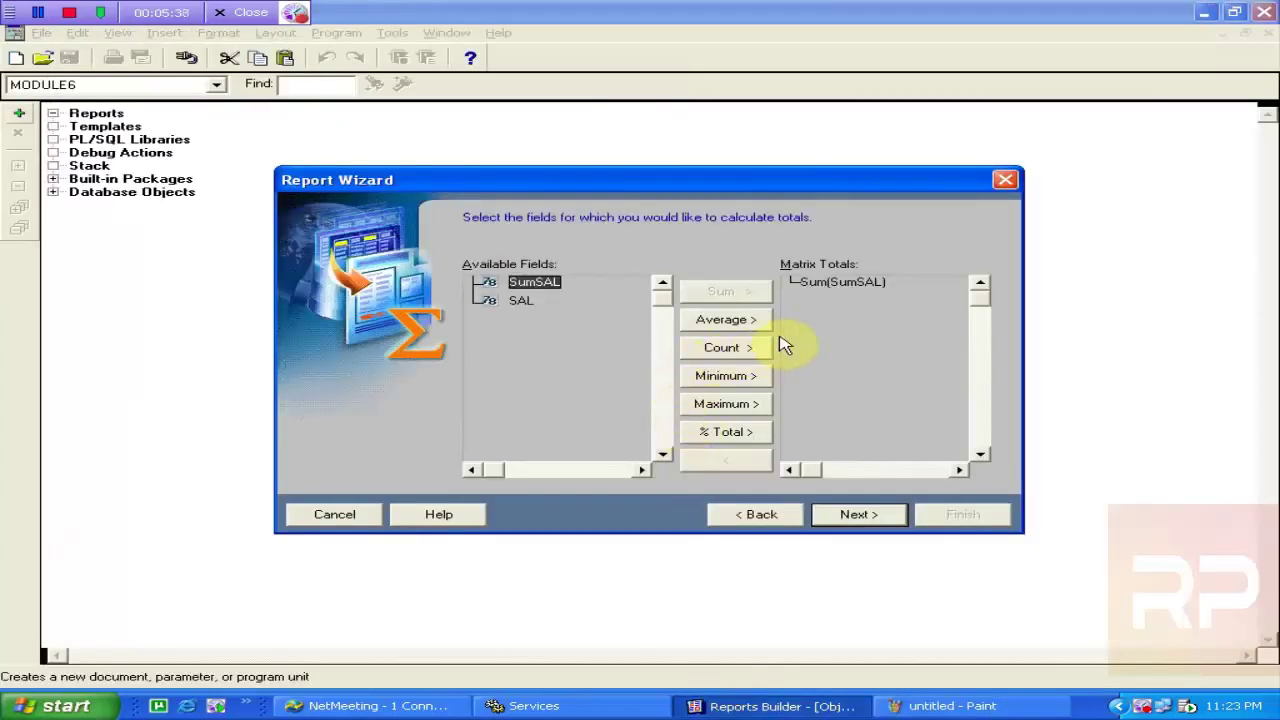
# Review the field labels page and recheck the matrix totals and cell field selections in the wizard.
pyautogui.click(880, 518)
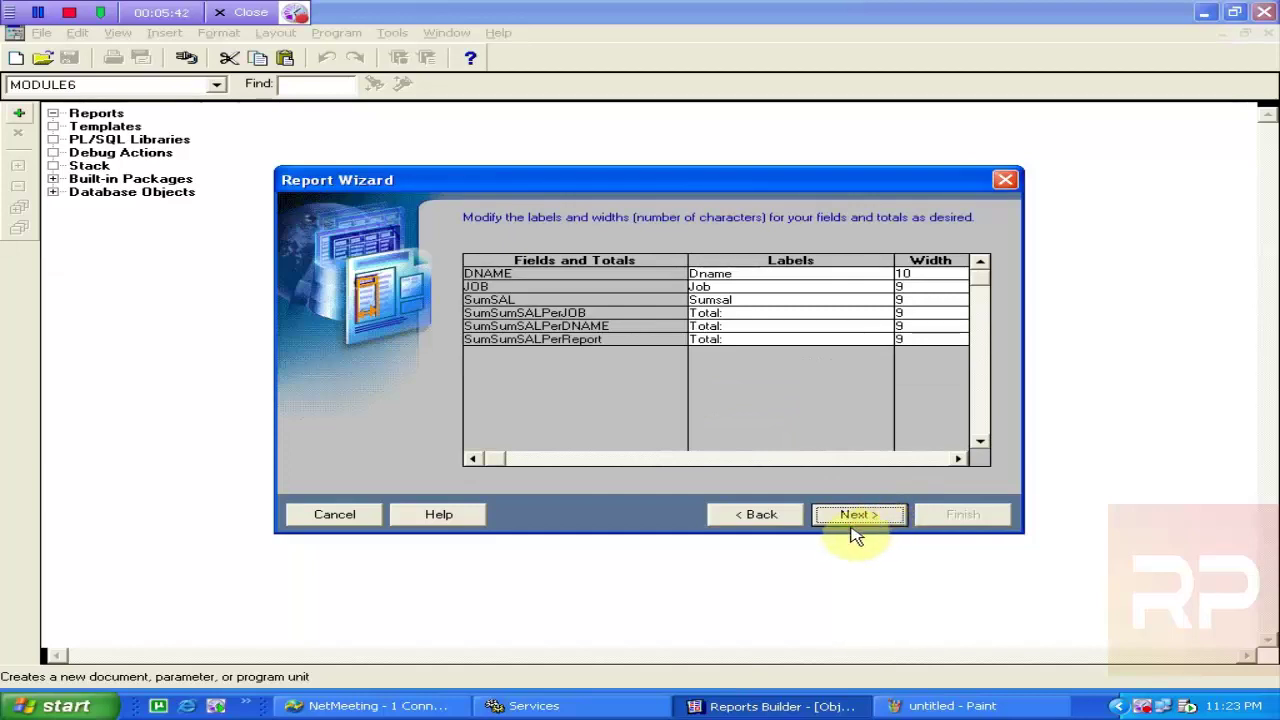
pyautogui.click(760, 514)
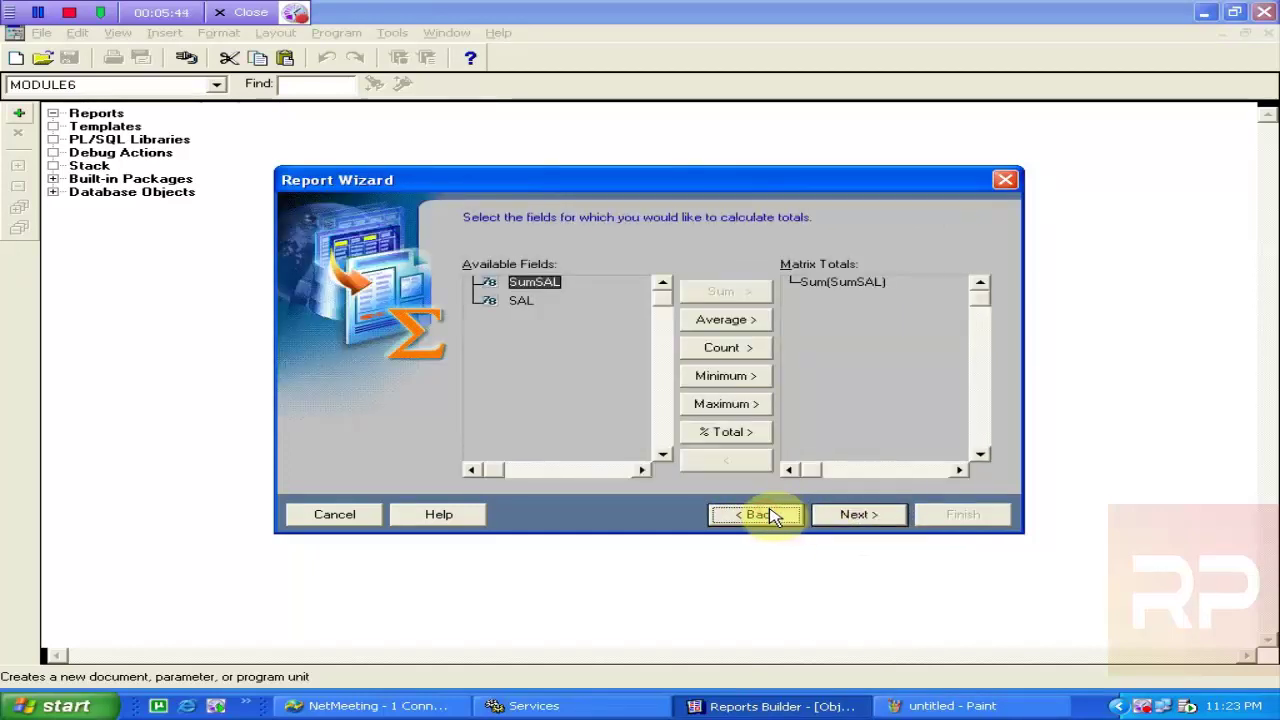
pyautogui.click(760, 514)
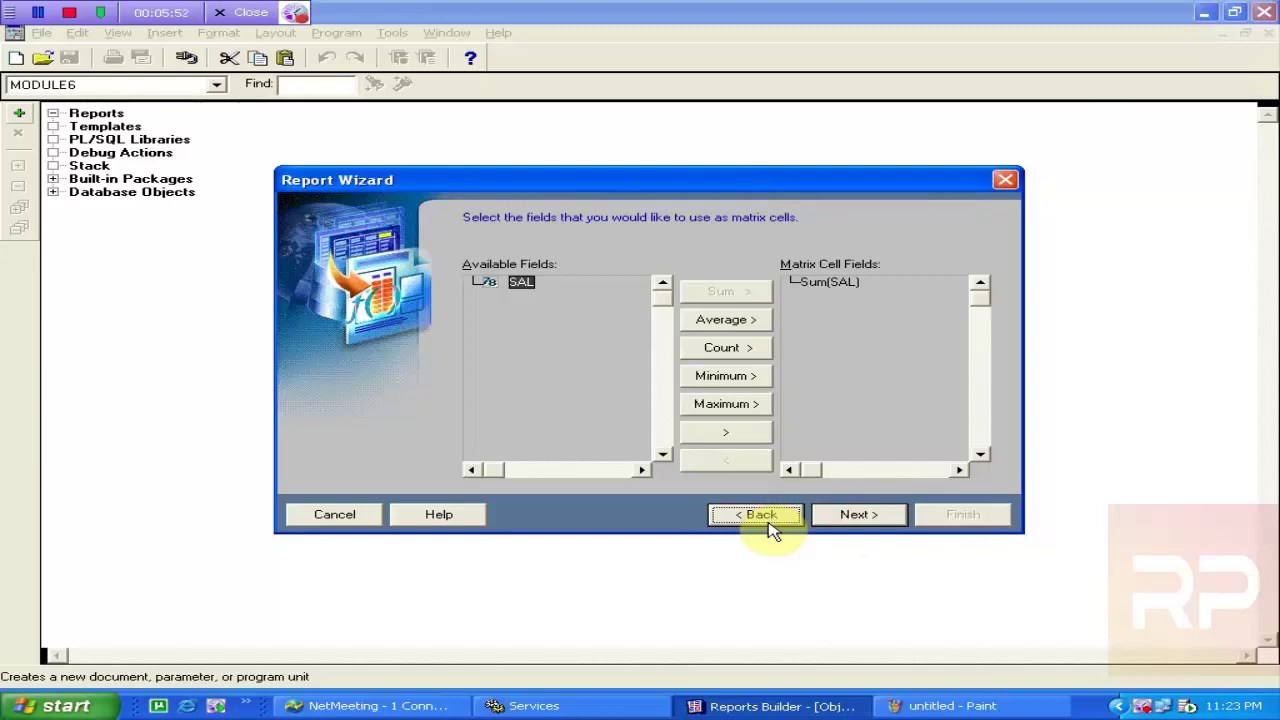
pyautogui.click(835, 527)
# Keep the default labels and widths, and finish the report wizard with the No template option.
pyautogui.click(845, 530)
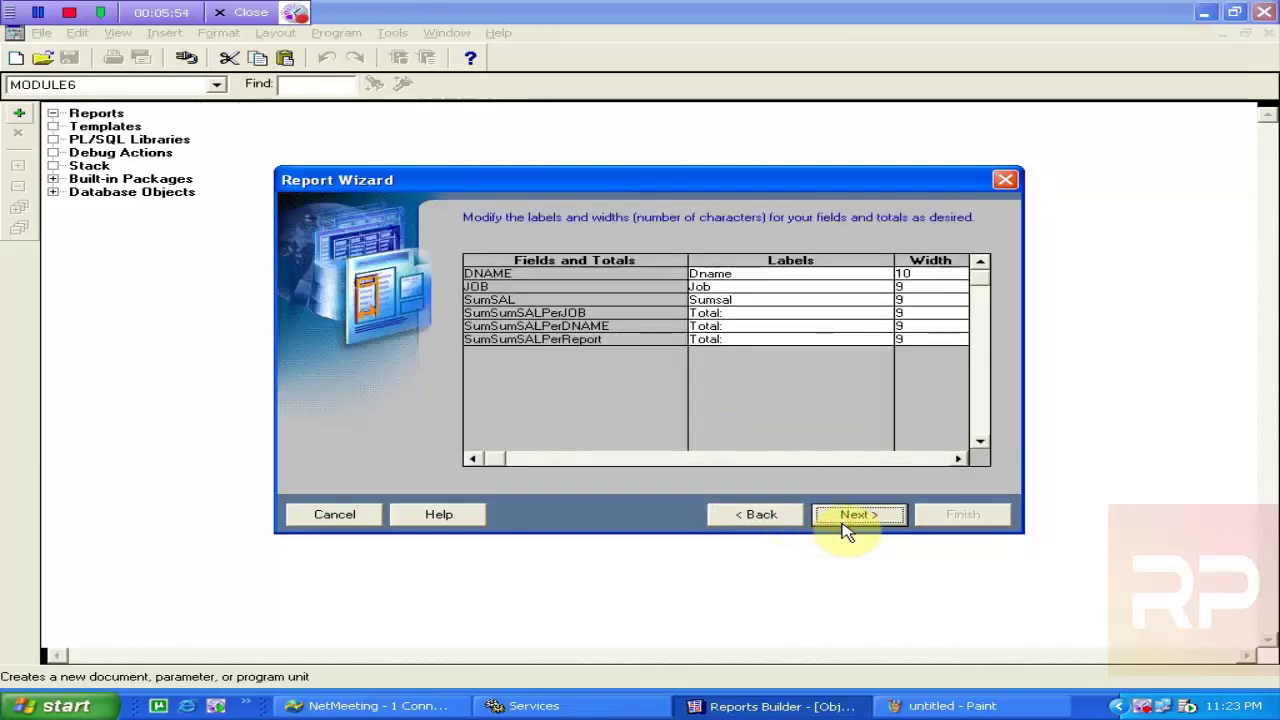
pyautogui.click(845, 530)
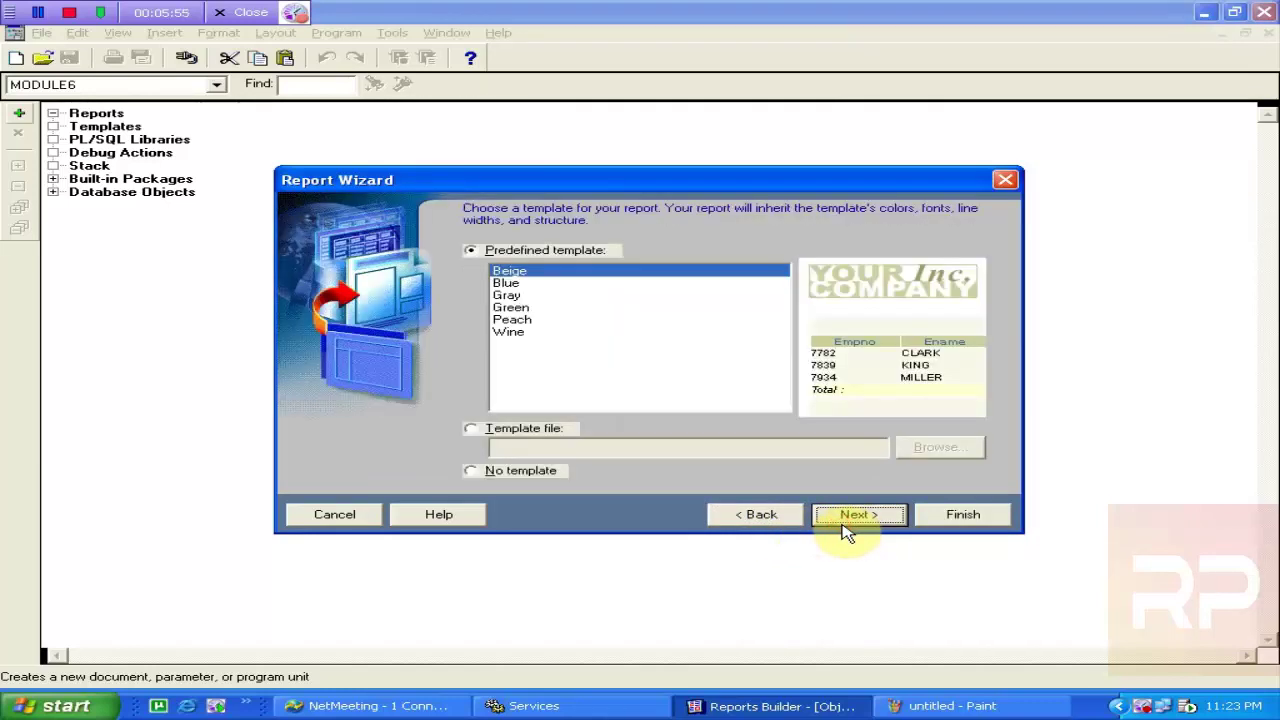
pyautogui.click(553, 477)
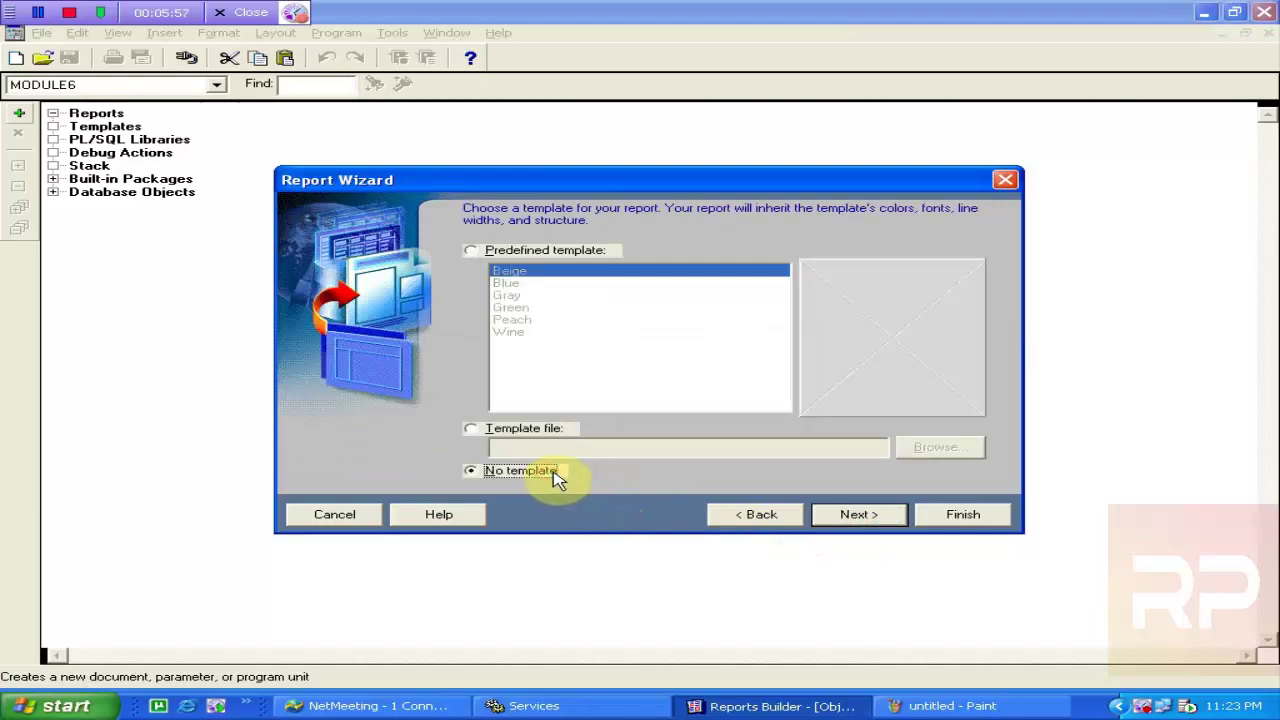
pyautogui.click(857, 528)
pyautogui.click(978, 519)
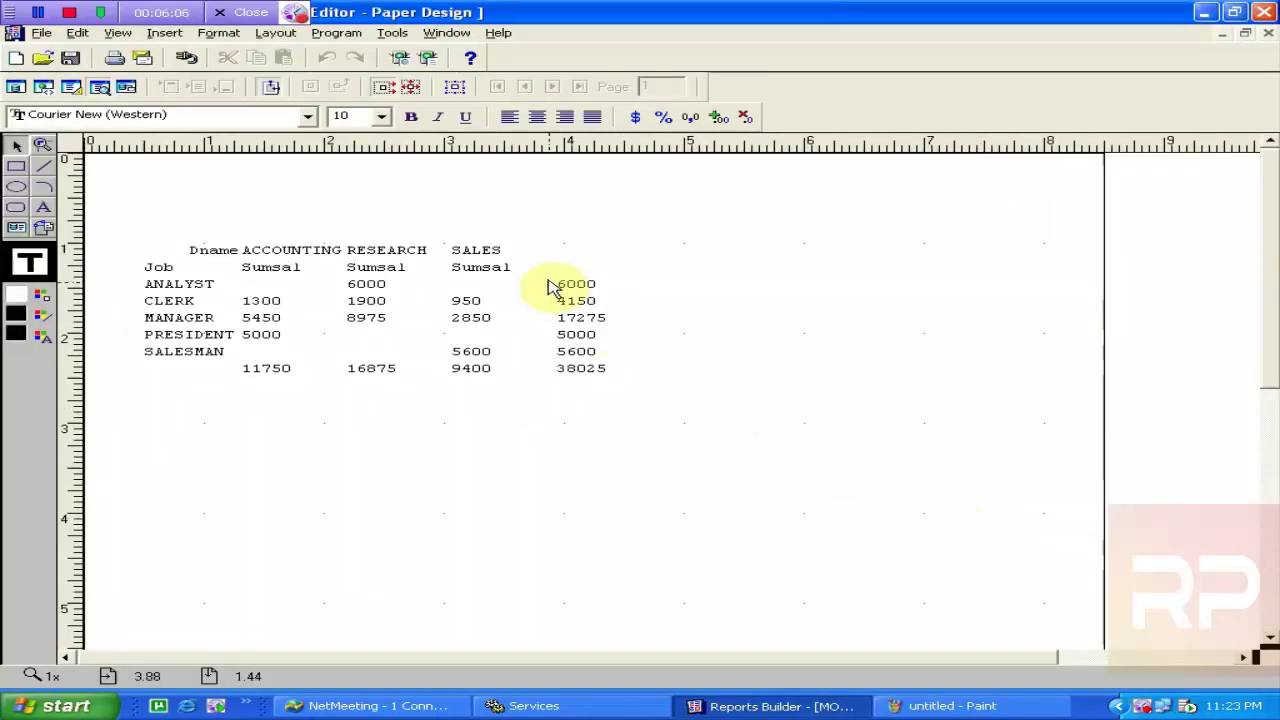
# Shift the department name fields about 0.25 inch to the right, and apply a black line color to the whole matrix.
pyautogui.moveTo(489, 249); pyautogui.dragTo(518, 250)
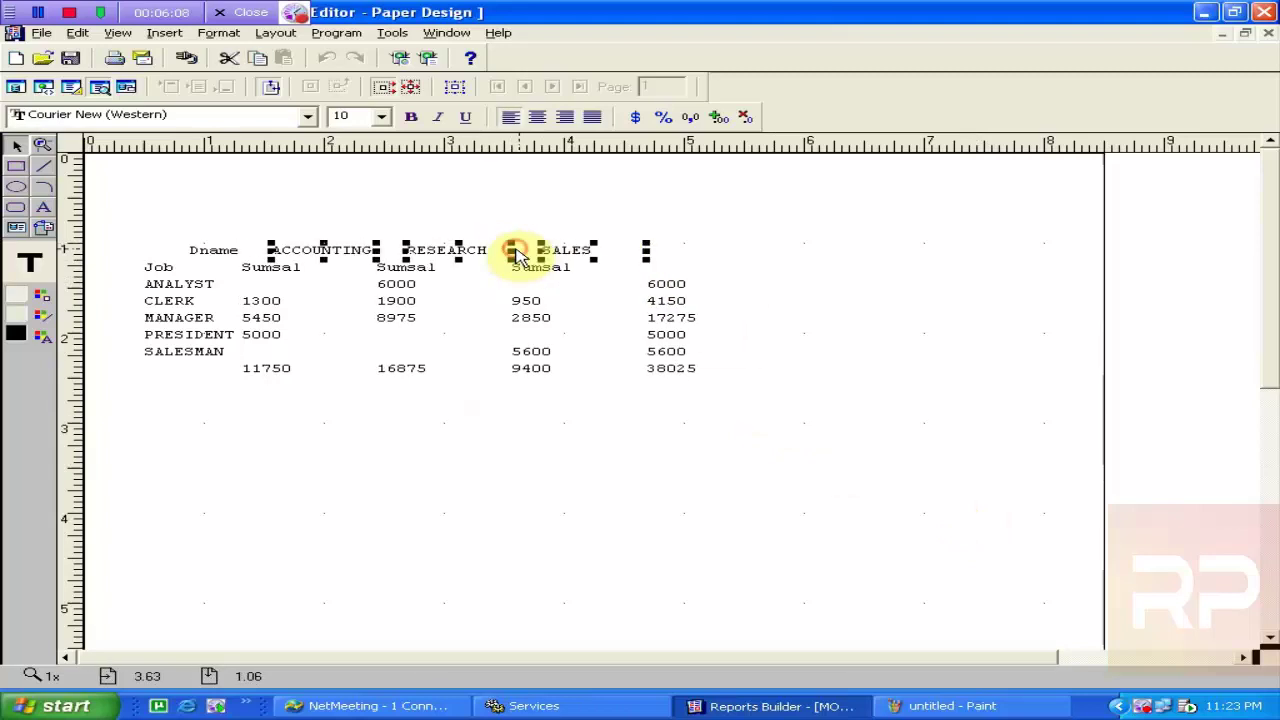
pyautogui.click(710, 378)
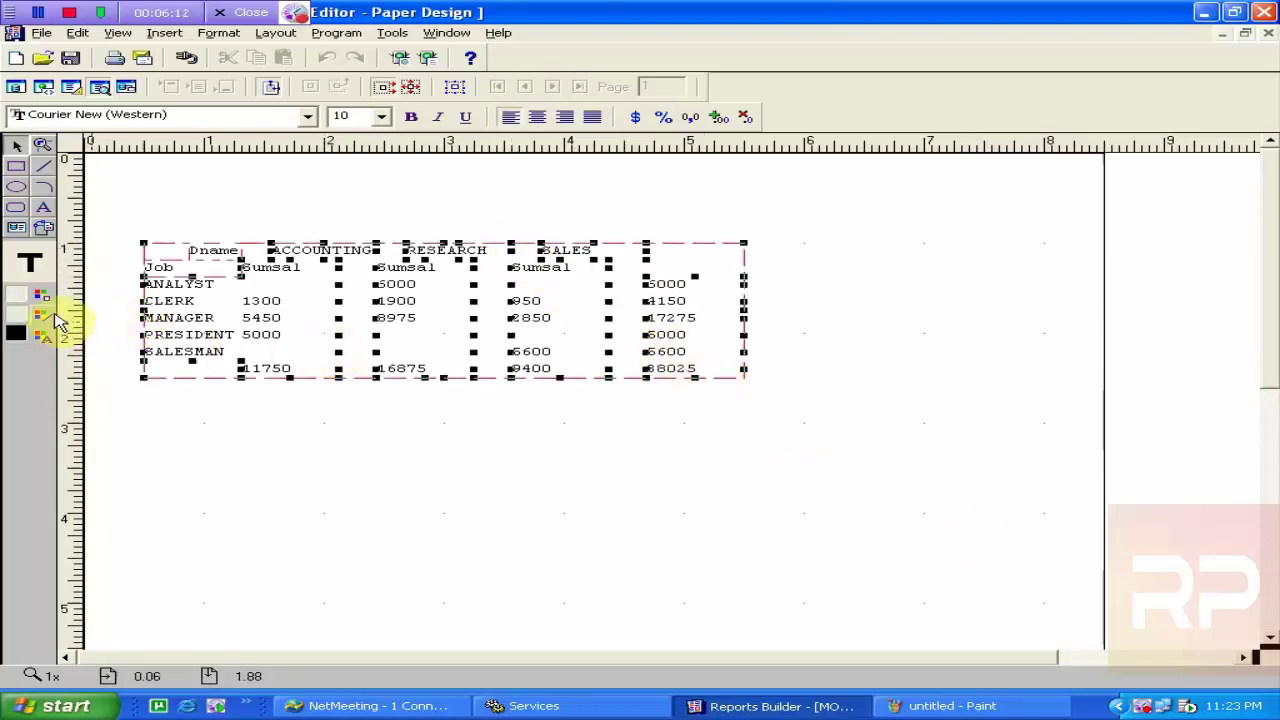
pyautogui.click(46, 314)
pyautogui.click(62, 318)
pyautogui.click(265, 453)
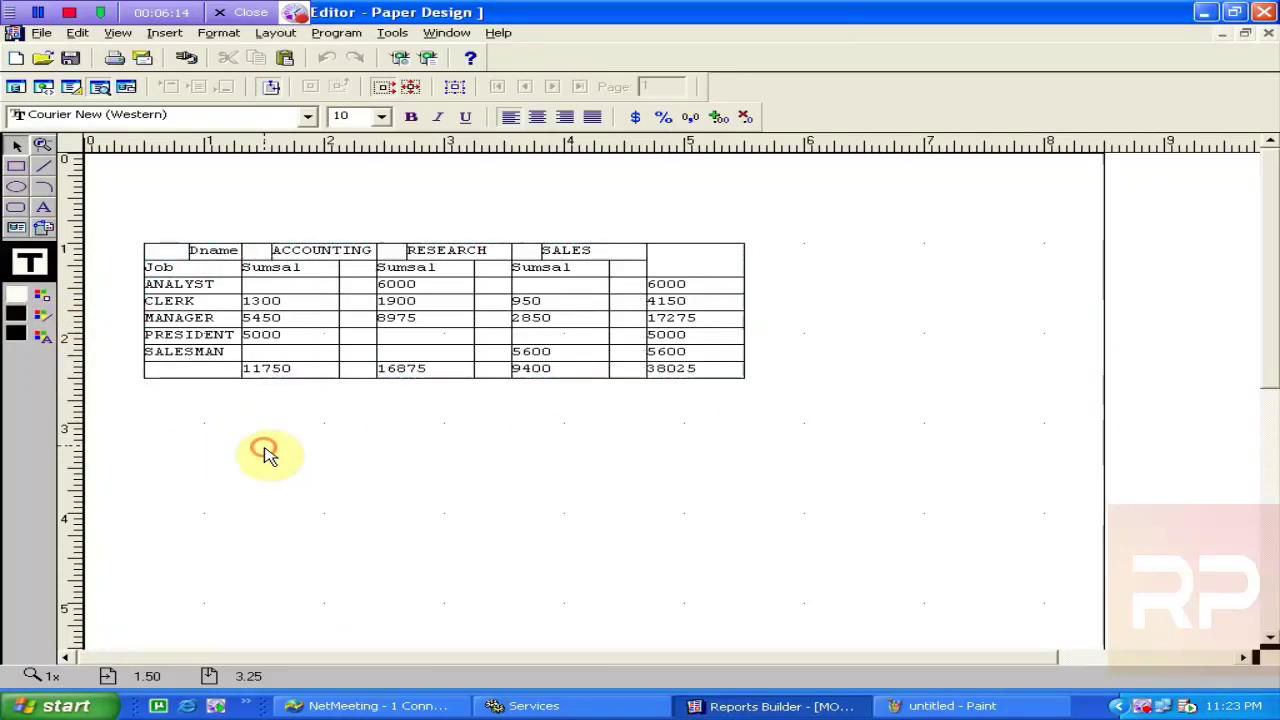
# Delete the Sumsal labels and stretch the department name fields leftward to fill their columns.
pyautogui.click(318, 272)
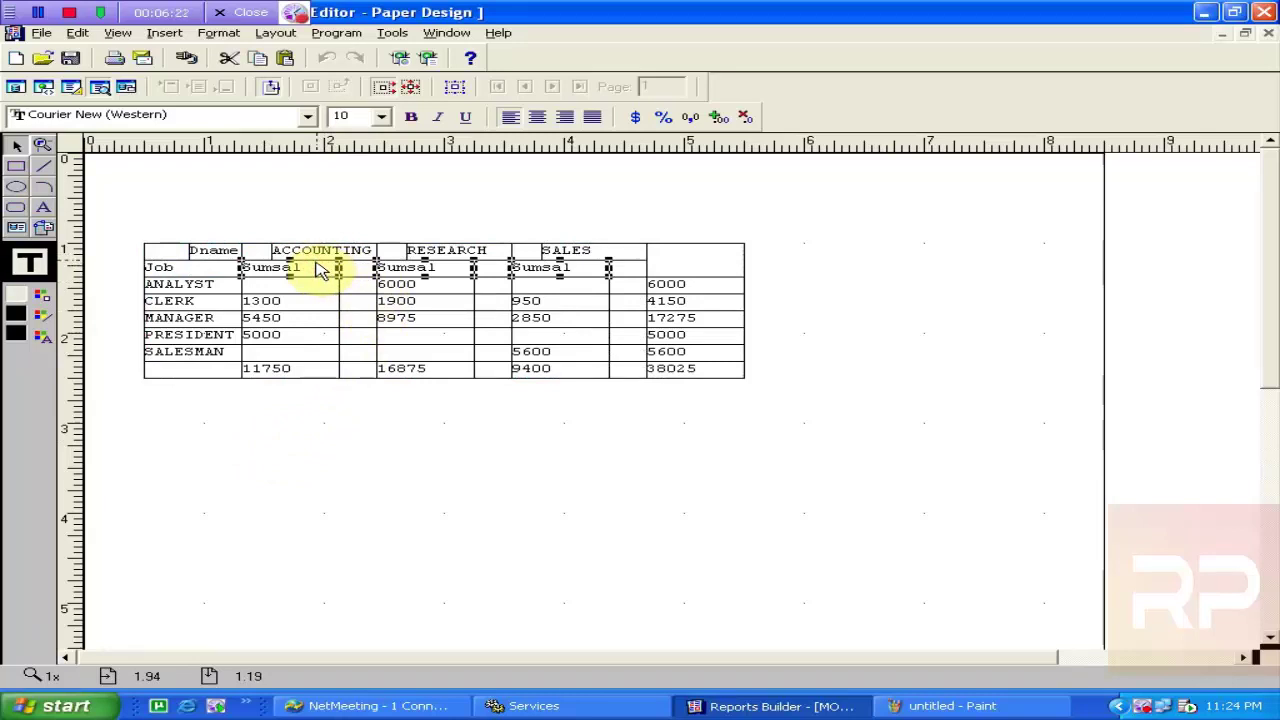
pyautogui.press('Delete')
pyautogui.click(278, 256)
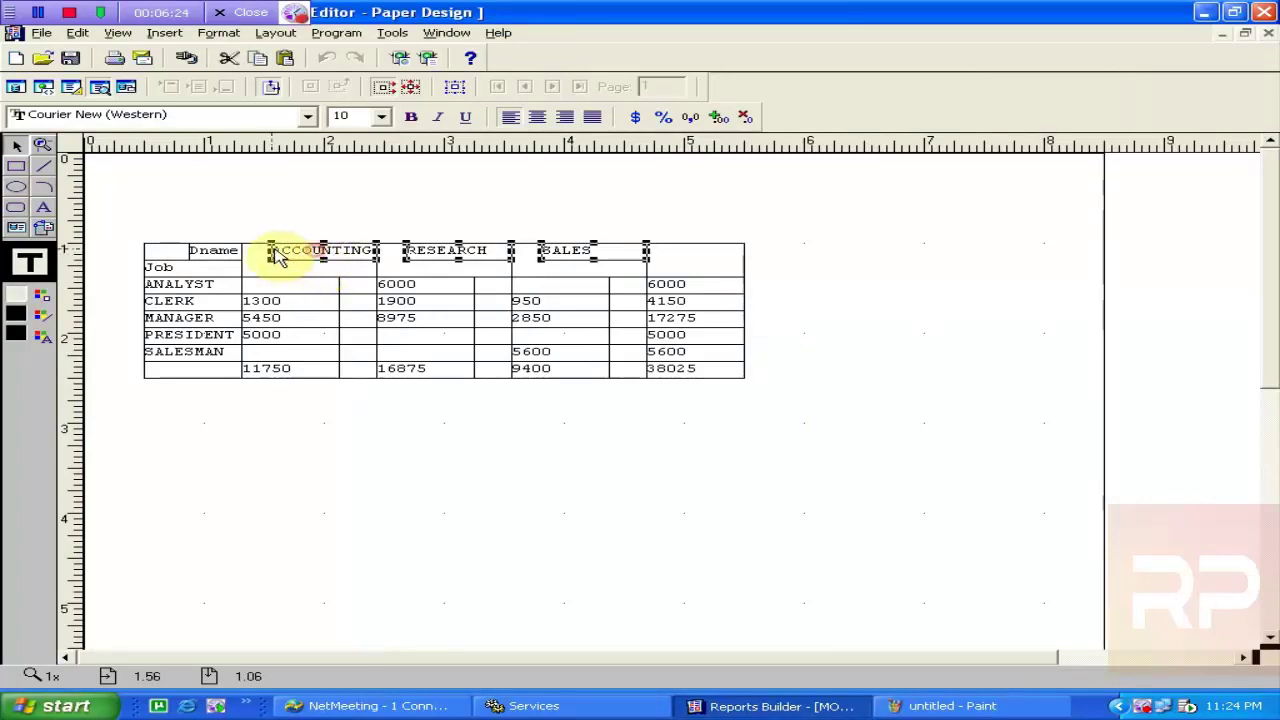
pyautogui.moveTo(278, 256); pyautogui.dragTo(320, 282)
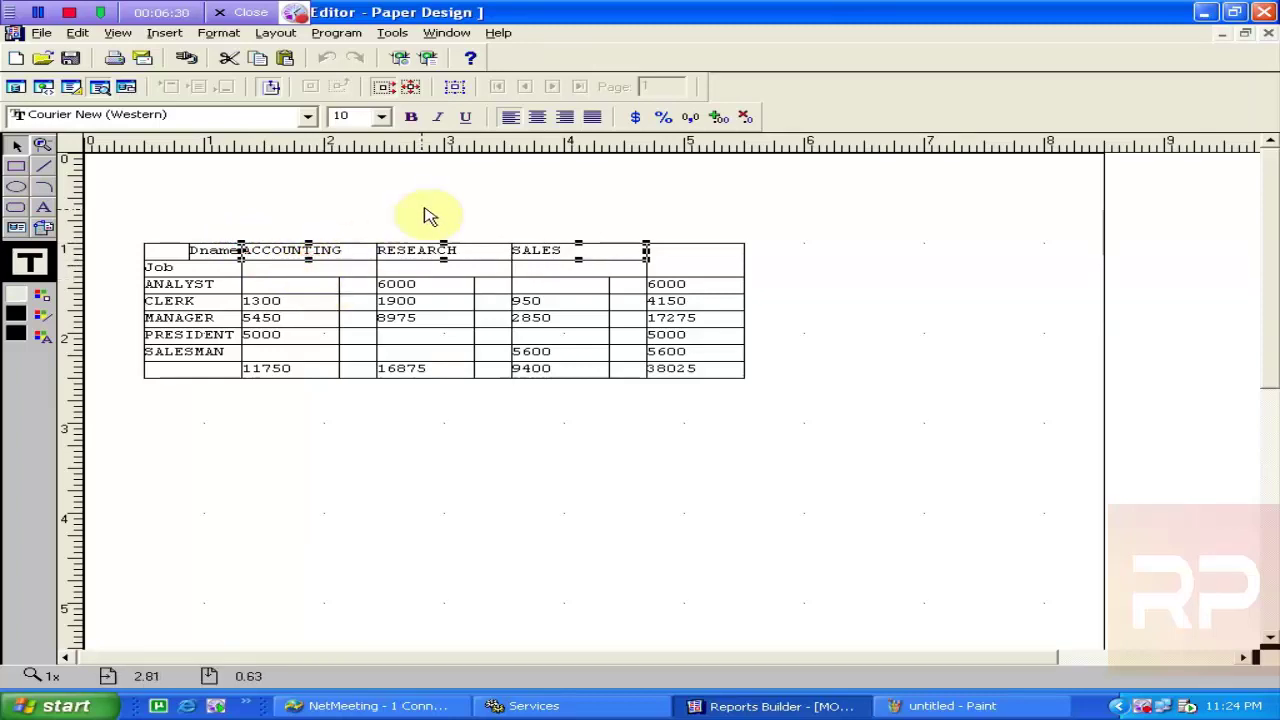
# Widen the salary cells and the column total fields to the full width of the department columns.
pyautogui.click(336, 308)
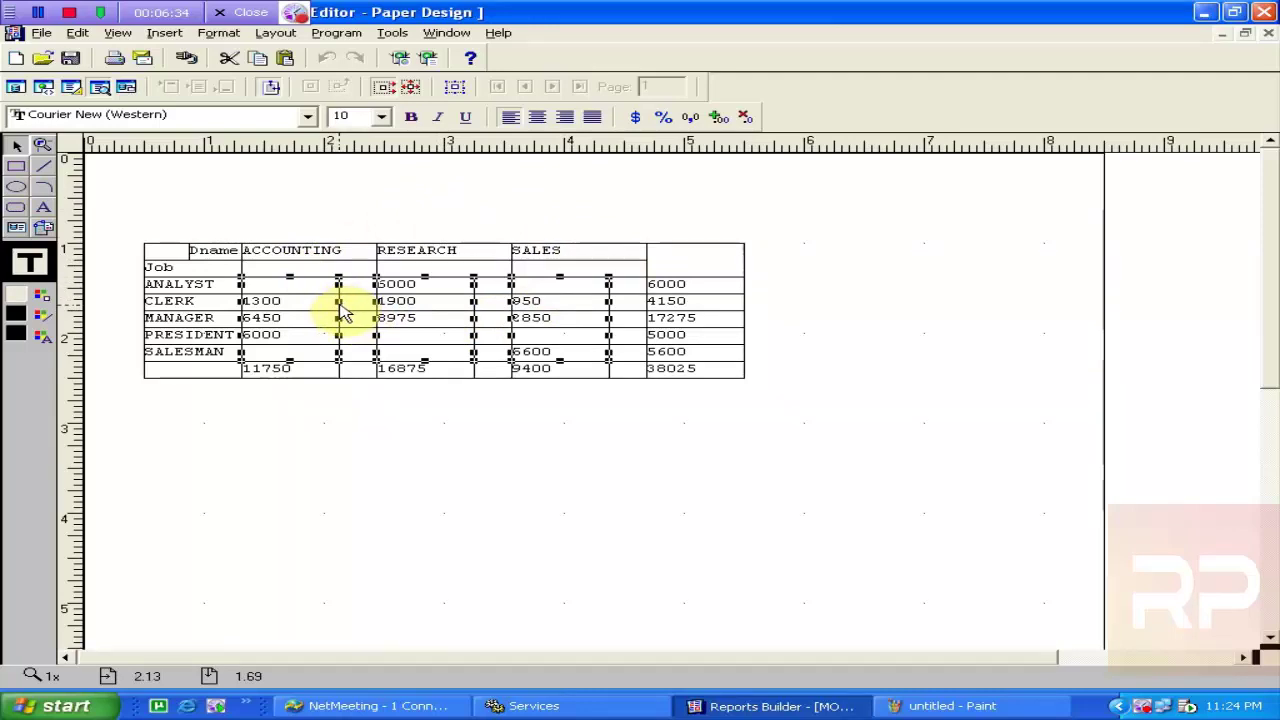
pyautogui.moveTo(339, 303); pyautogui.dragTo(366, 306)
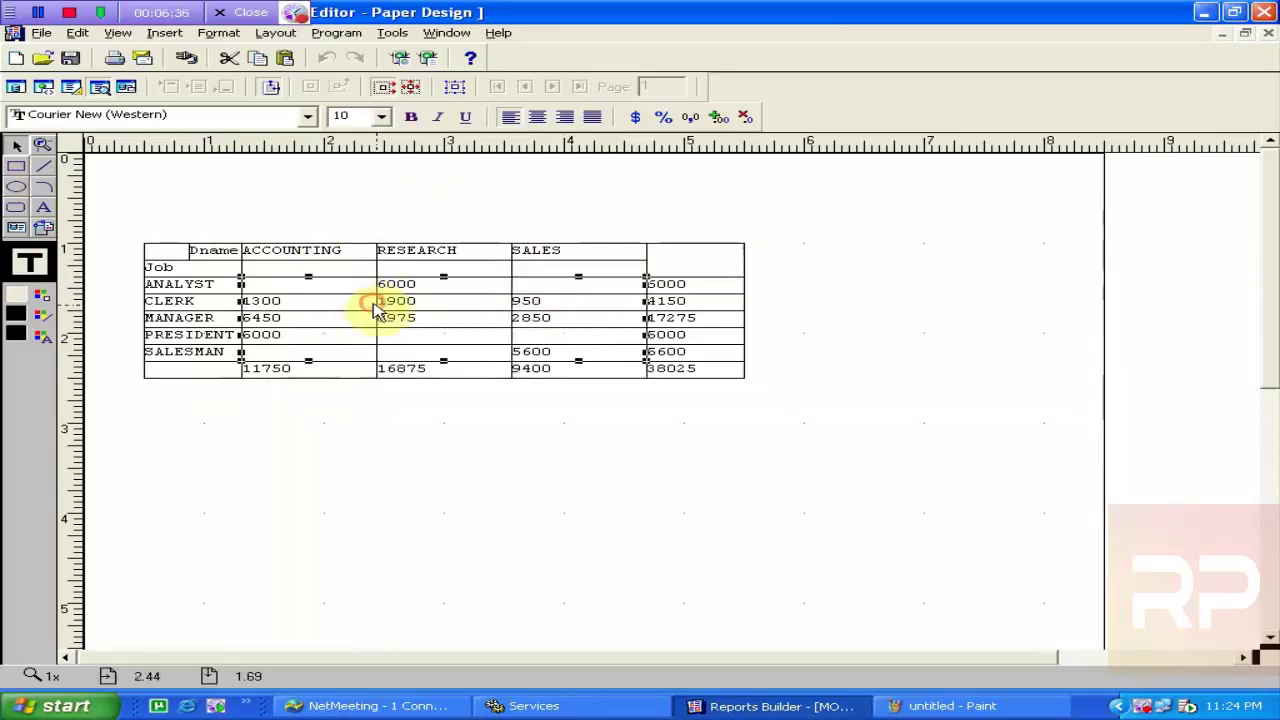
pyautogui.click(664, 412)
# Center-align the text of every field and label in the whole matrix.
pyautogui.moveTo(871, 400); pyautogui.dragTo(135, 240)
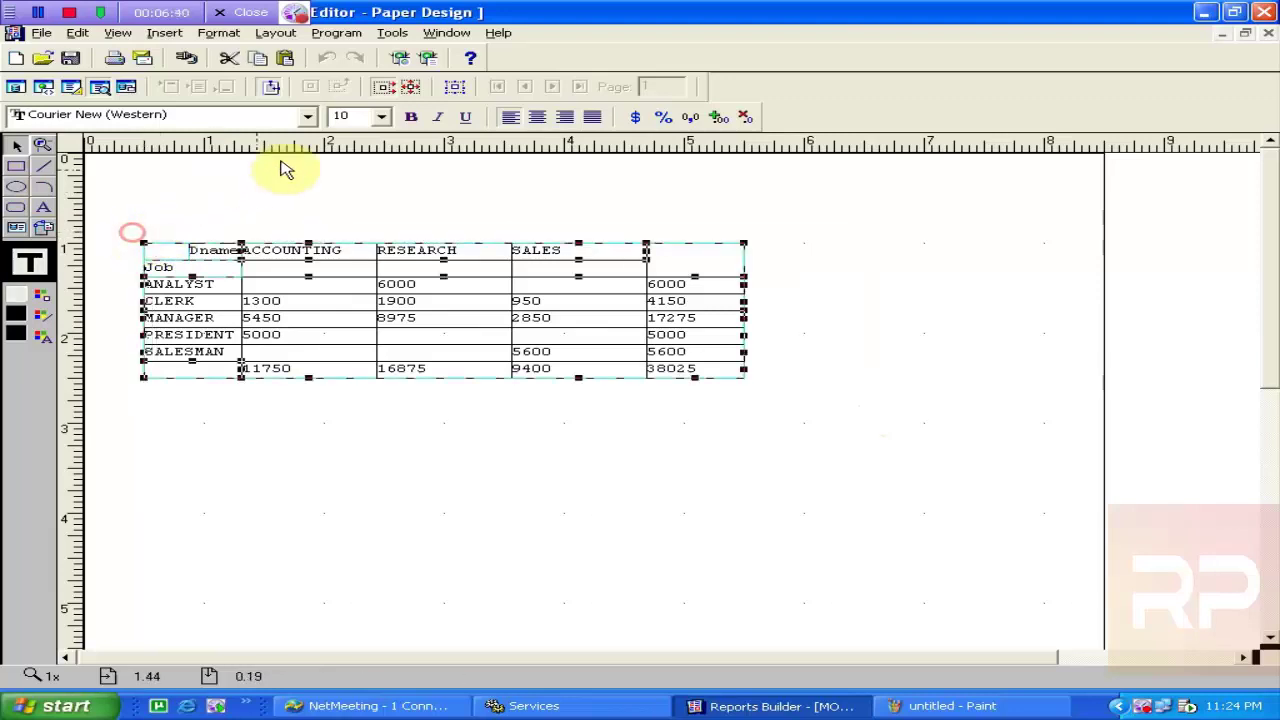
pyautogui.click(541, 119)
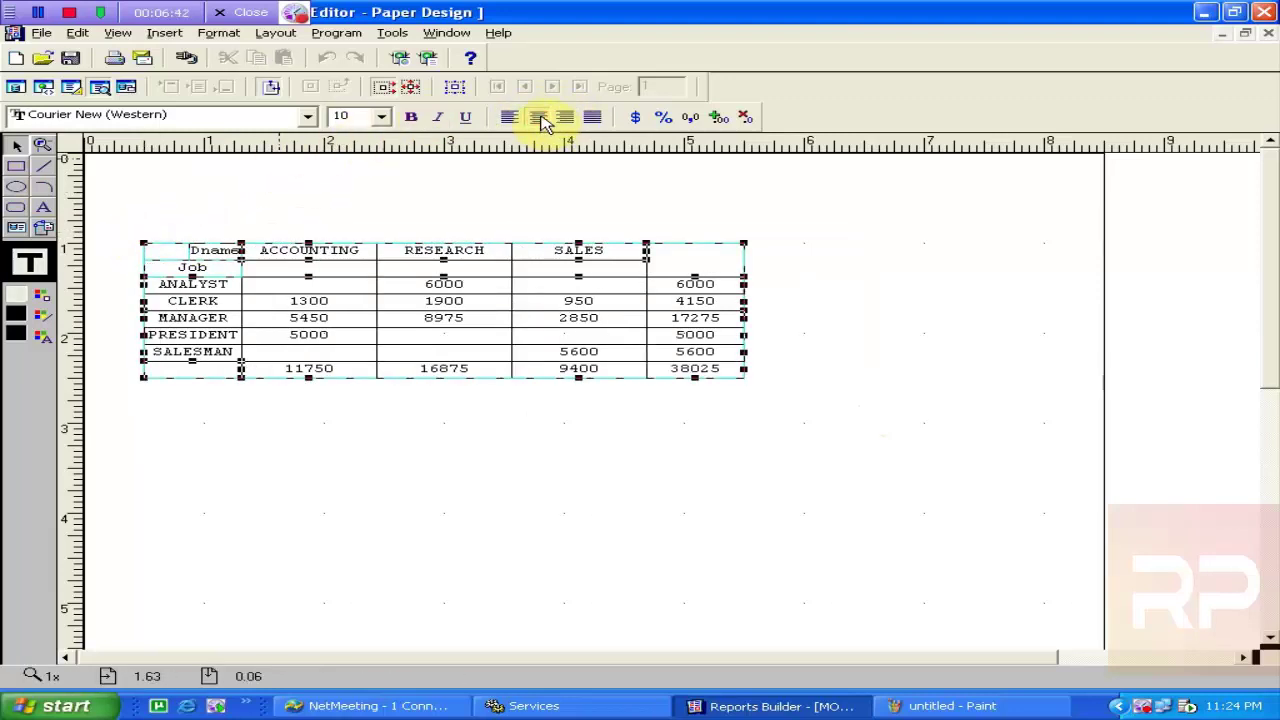
pyautogui.click(787, 478)
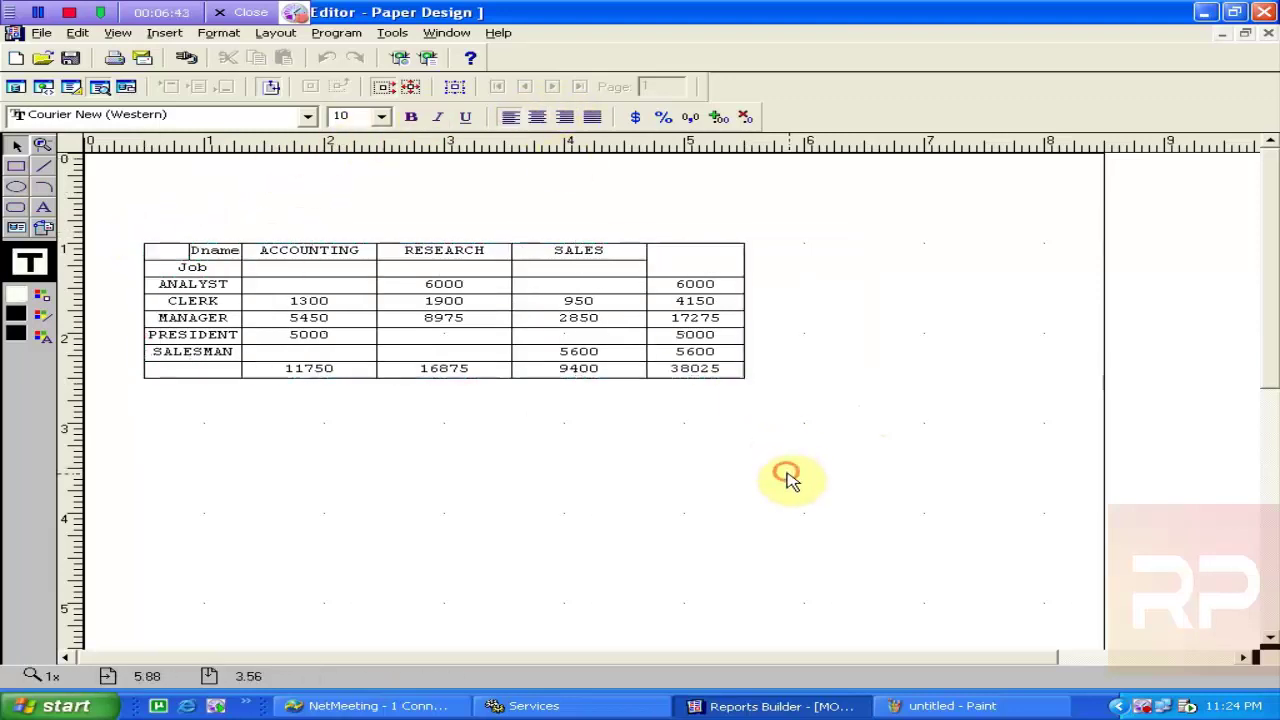
# Make the department name headings and the job names bold.
pyautogui.click(545, 254)
pyautogui.click(411, 118)
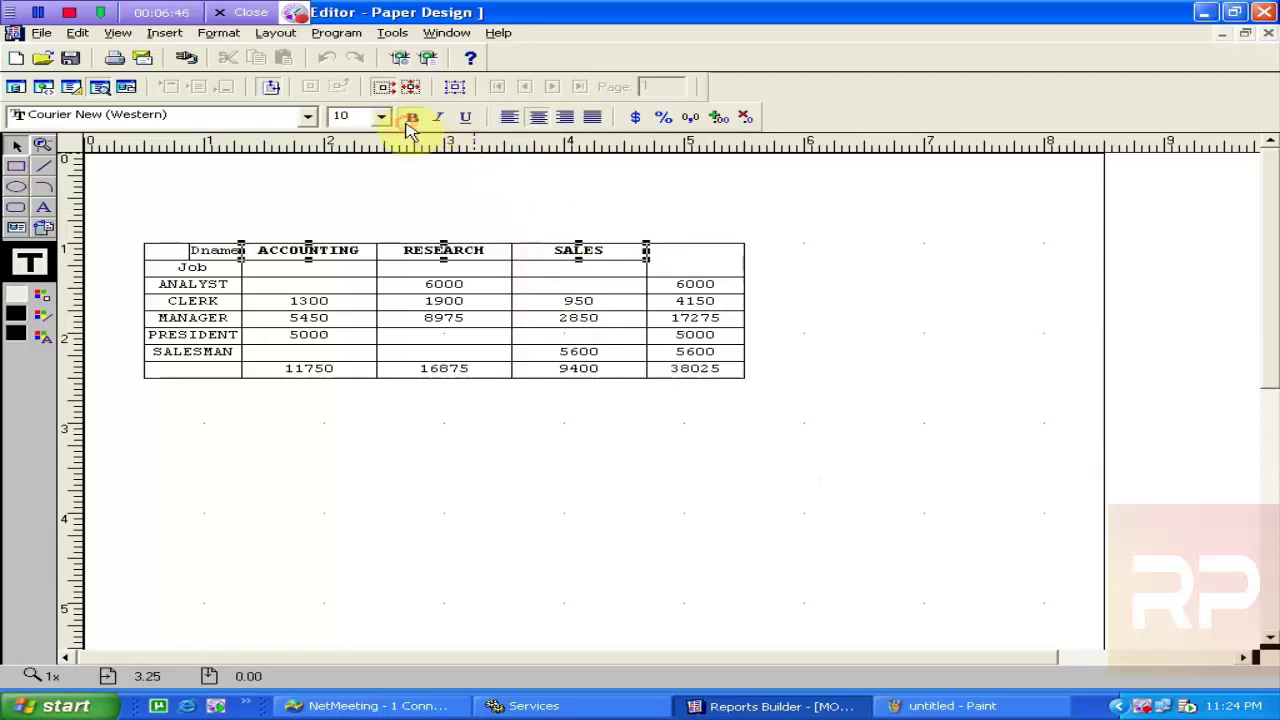
pyautogui.click(185, 288)
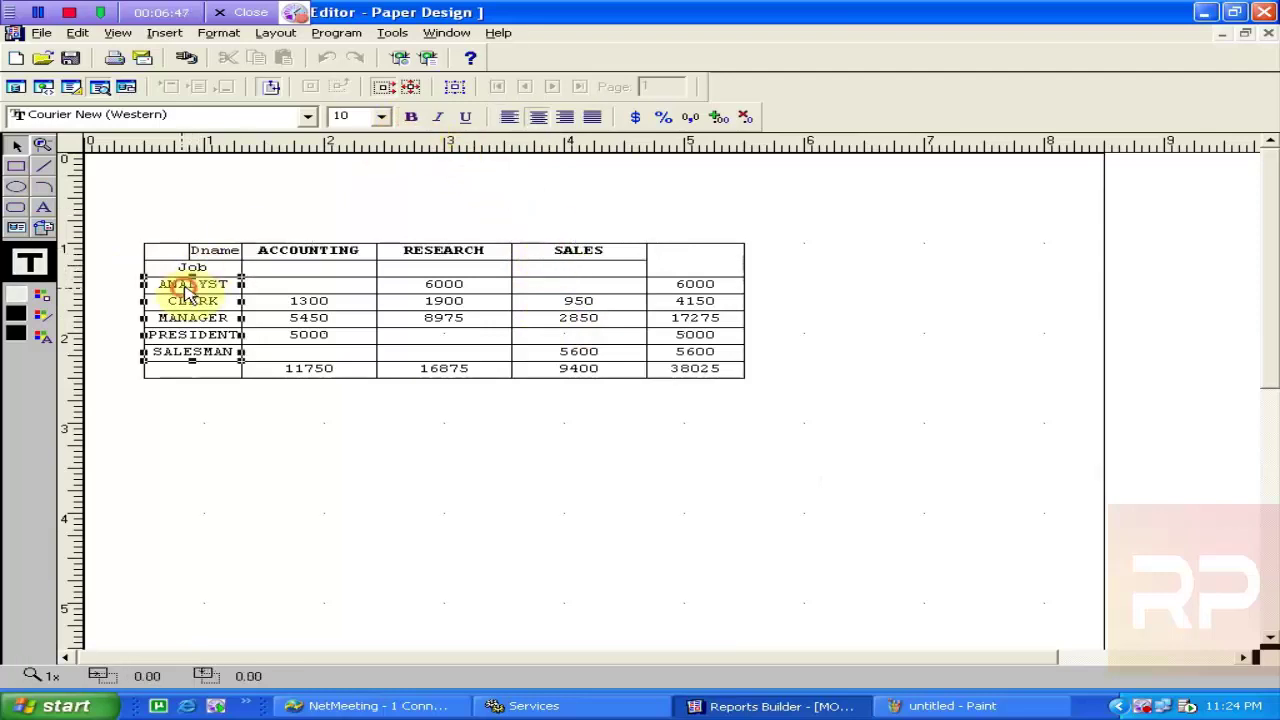
pyautogui.click(411, 118)
# Stretch the Dname label leftward to the matrix's outer edge so it fills its header cell.
pyautogui.click(224, 254)
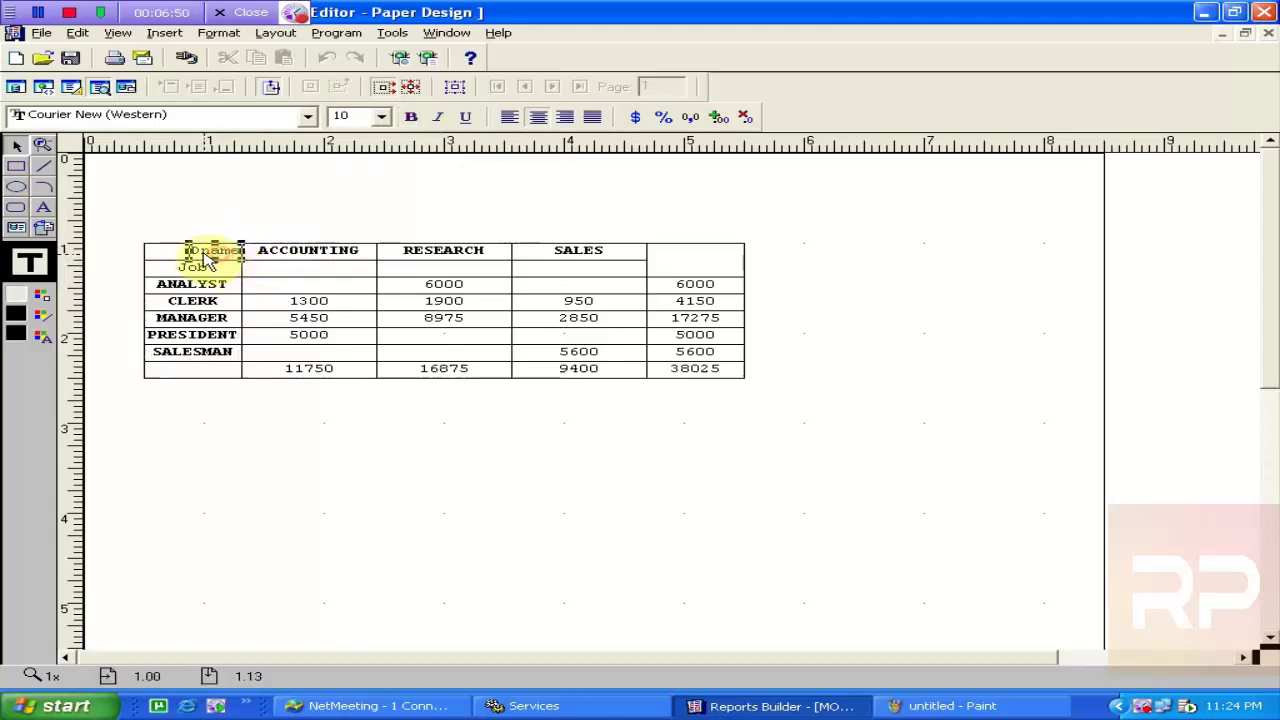
pyautogui.moveTo(190, 250); pyautogui.dragTo(144, 247)
pyautogui.click(246, 200)
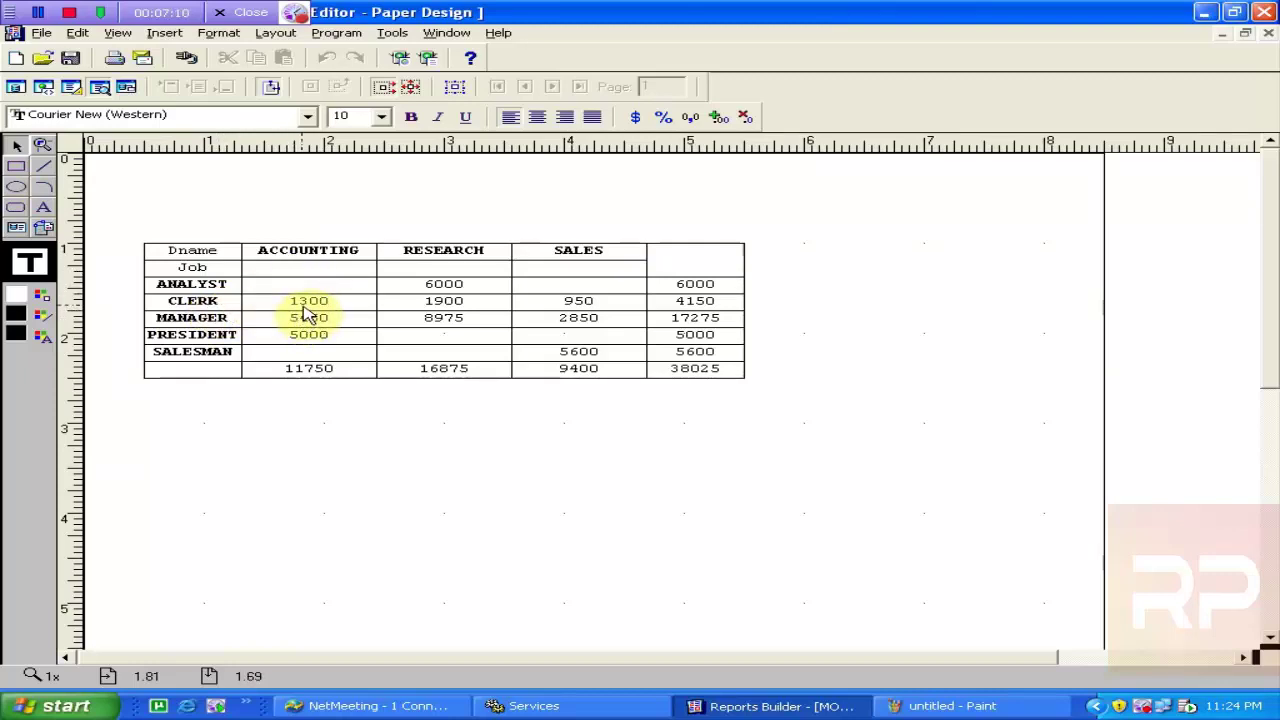
# Make the department column totals, the job row totals and the grand total bold.
pyautogui.click(337, 382)
pyautogui.click(410, 117)
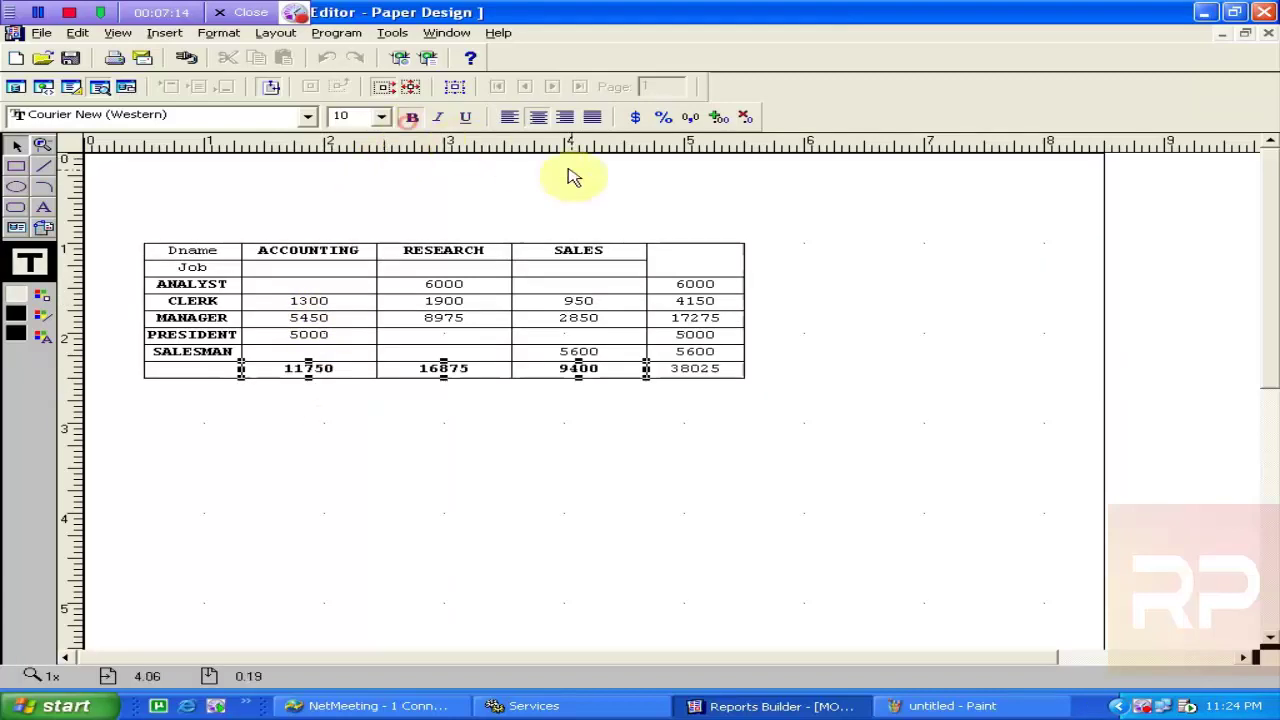
pyautogui.click(691, 279)
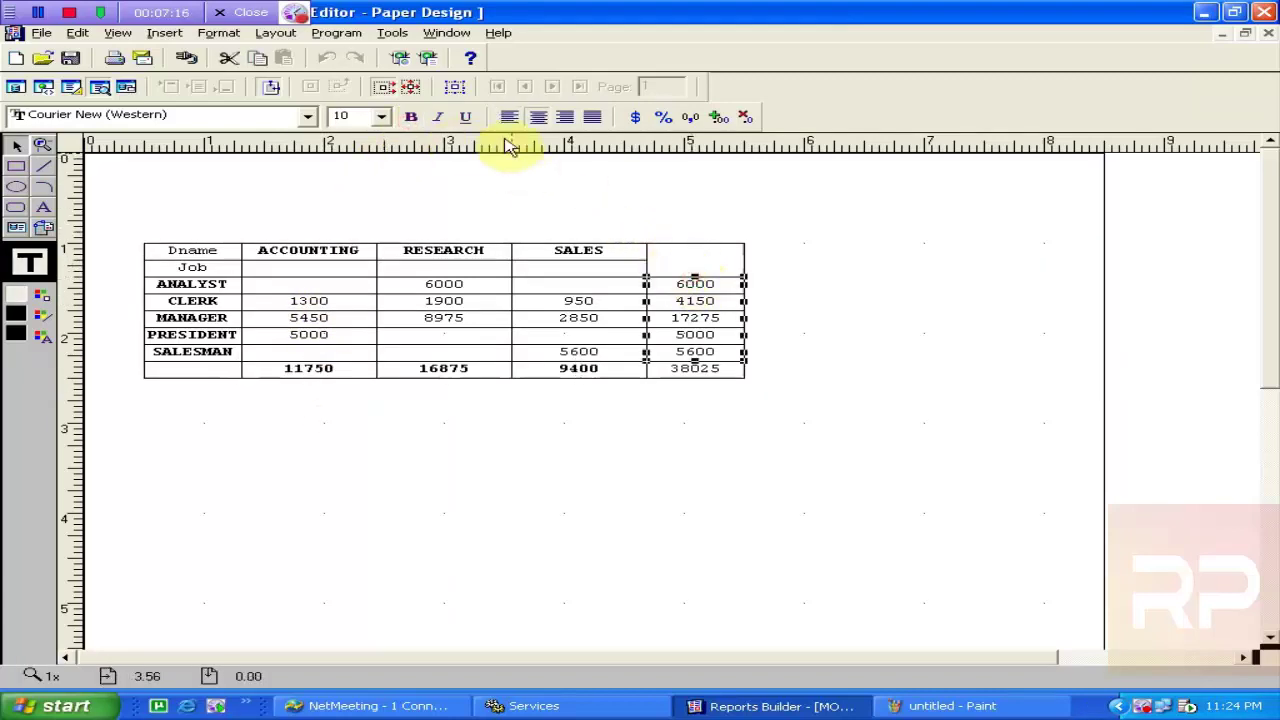
pyautogui.click(410, 117)
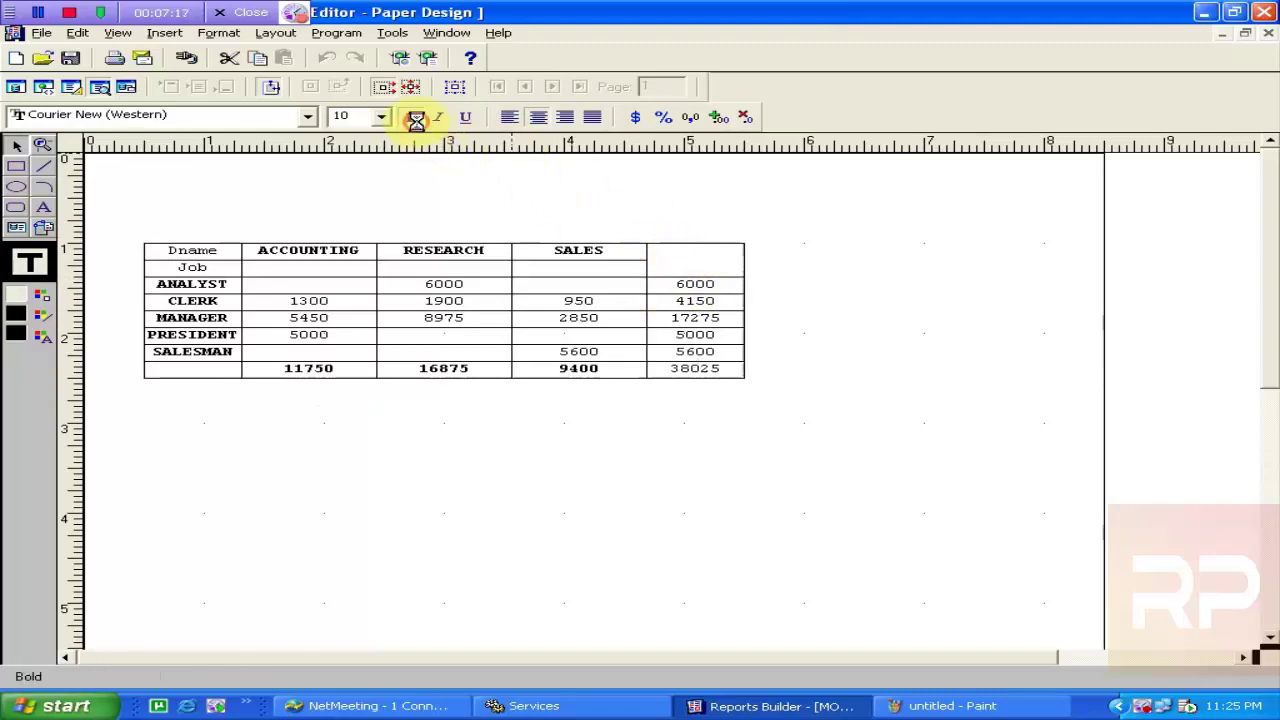
pyautogui.click(655, 370)
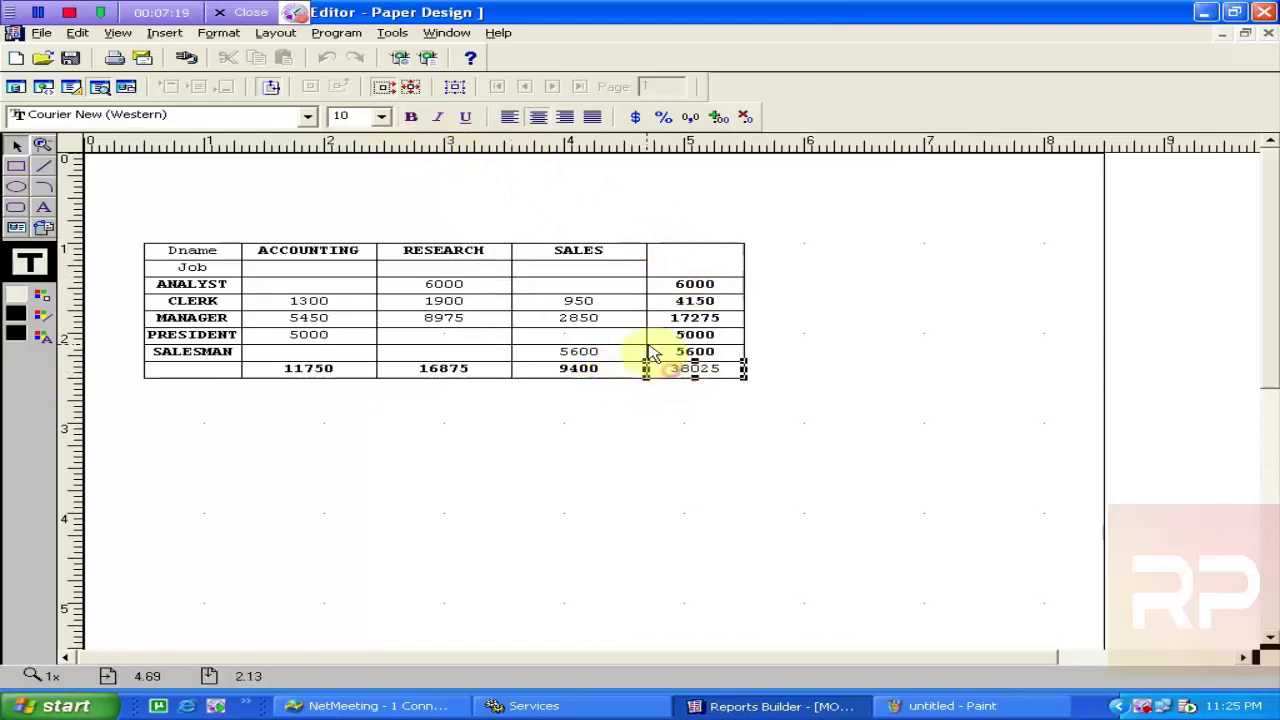
pyautogui.click(410, 117)
pyautogui.click(400, 222)
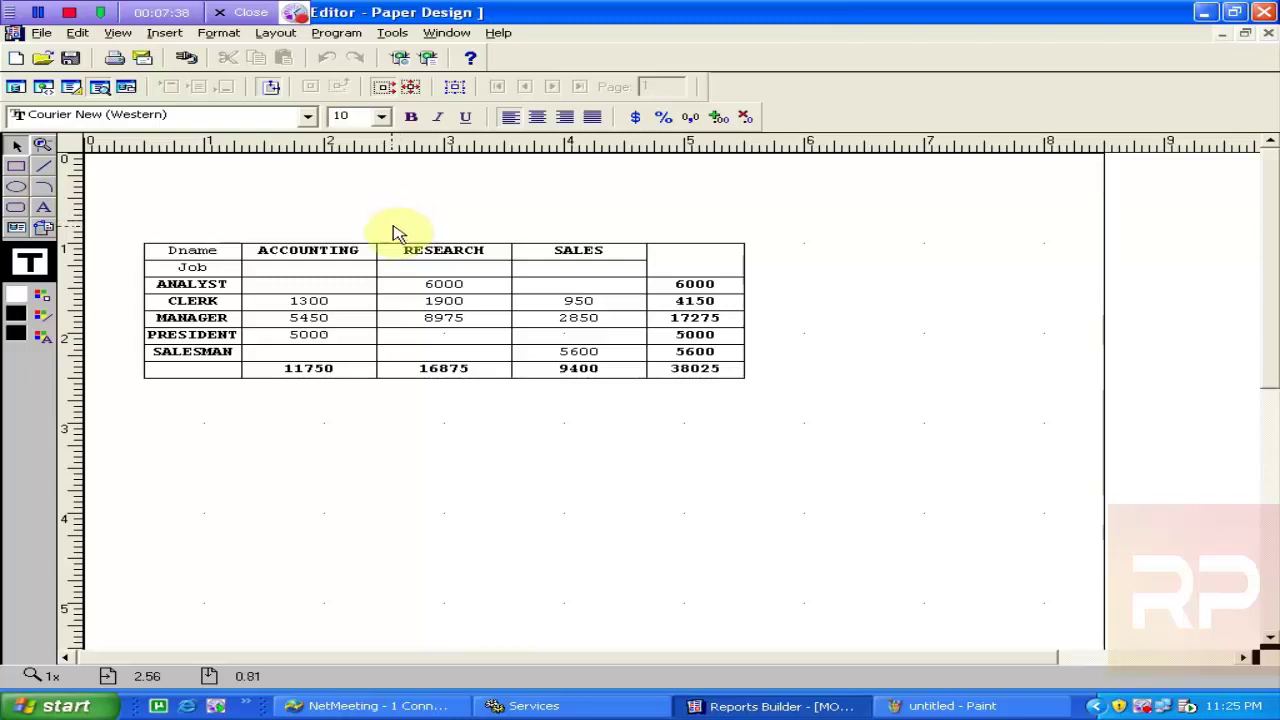
pyautogui.click(342, 303)
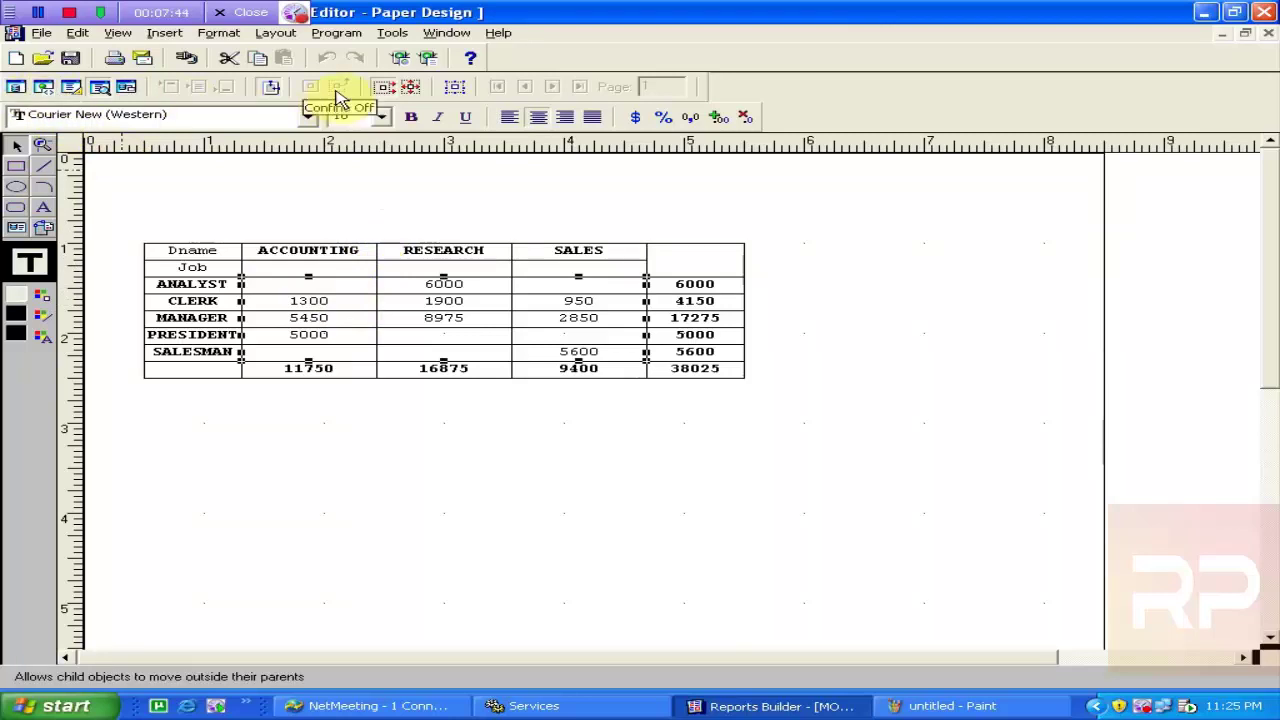
pyautogui.click(390, 35)
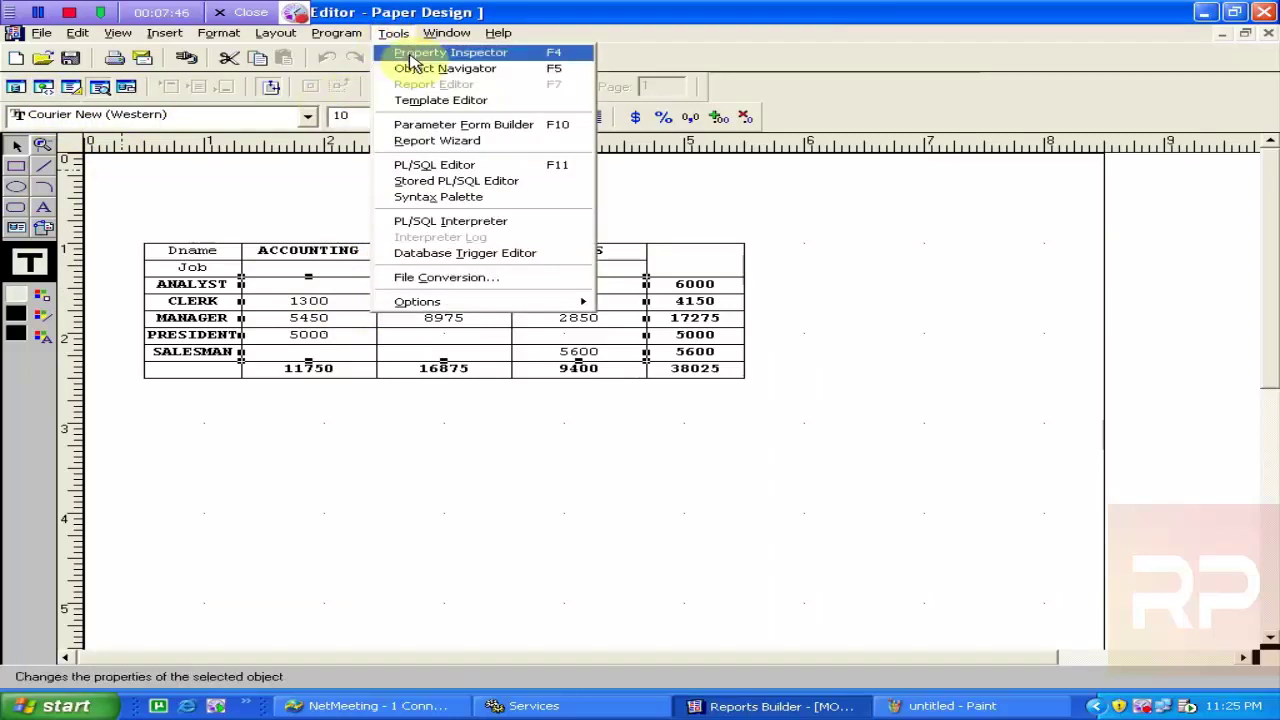
pyautogui.click(400, 32)
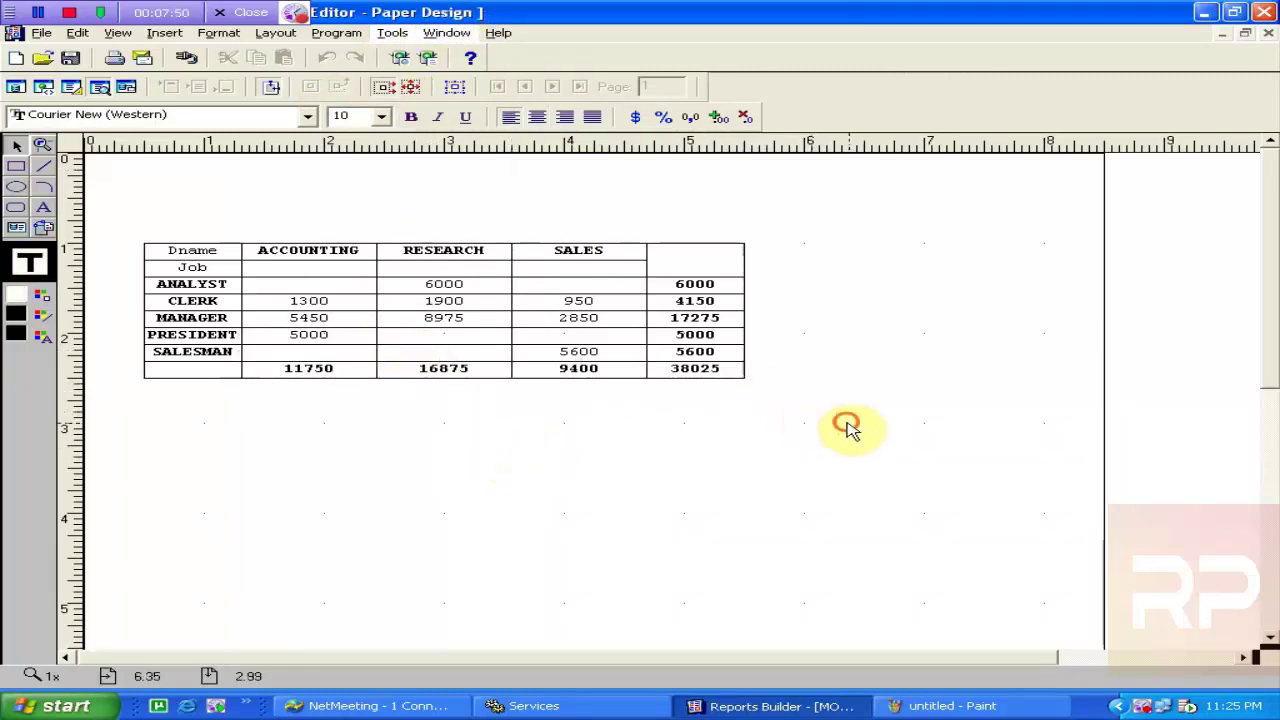
pyautogui.moveTo(846, 422); pyautogui.dragTo(122, 207)
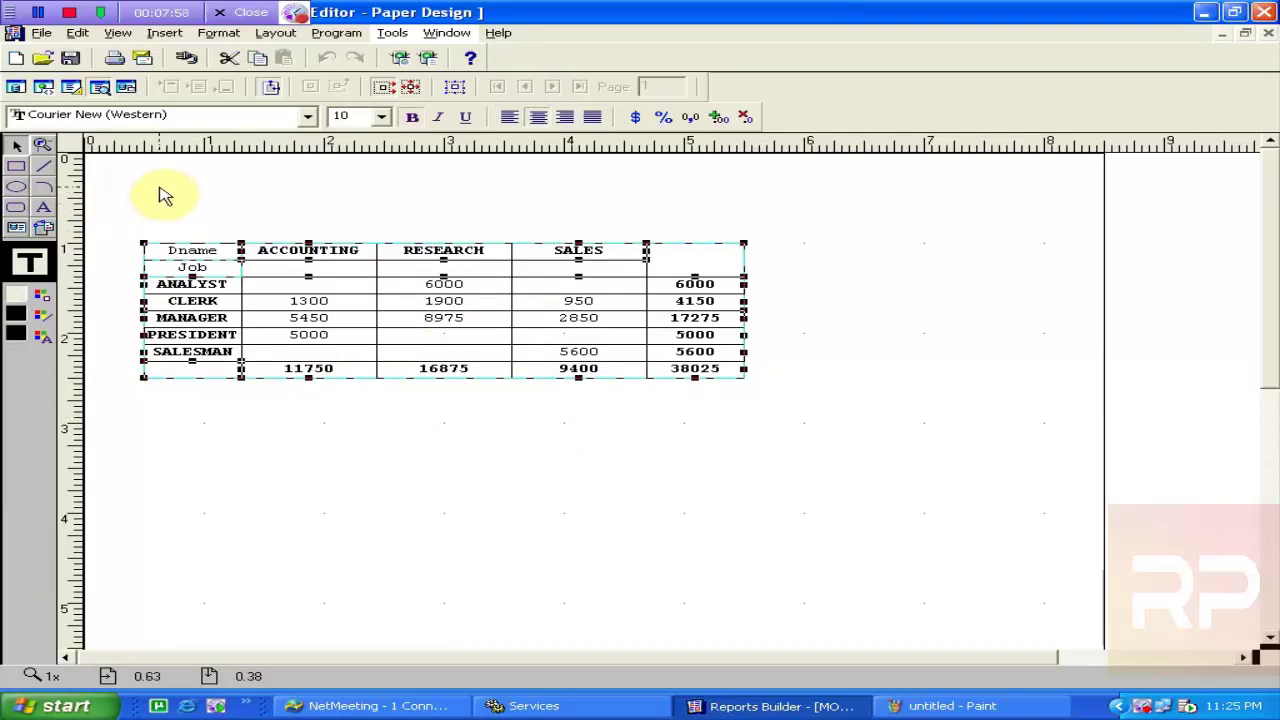
pyautogui.click(190, 185)
pyautogui.click(880, 440)
pyautogui.moveTo(880, 440); pyautogui.dragTo(120, 147)
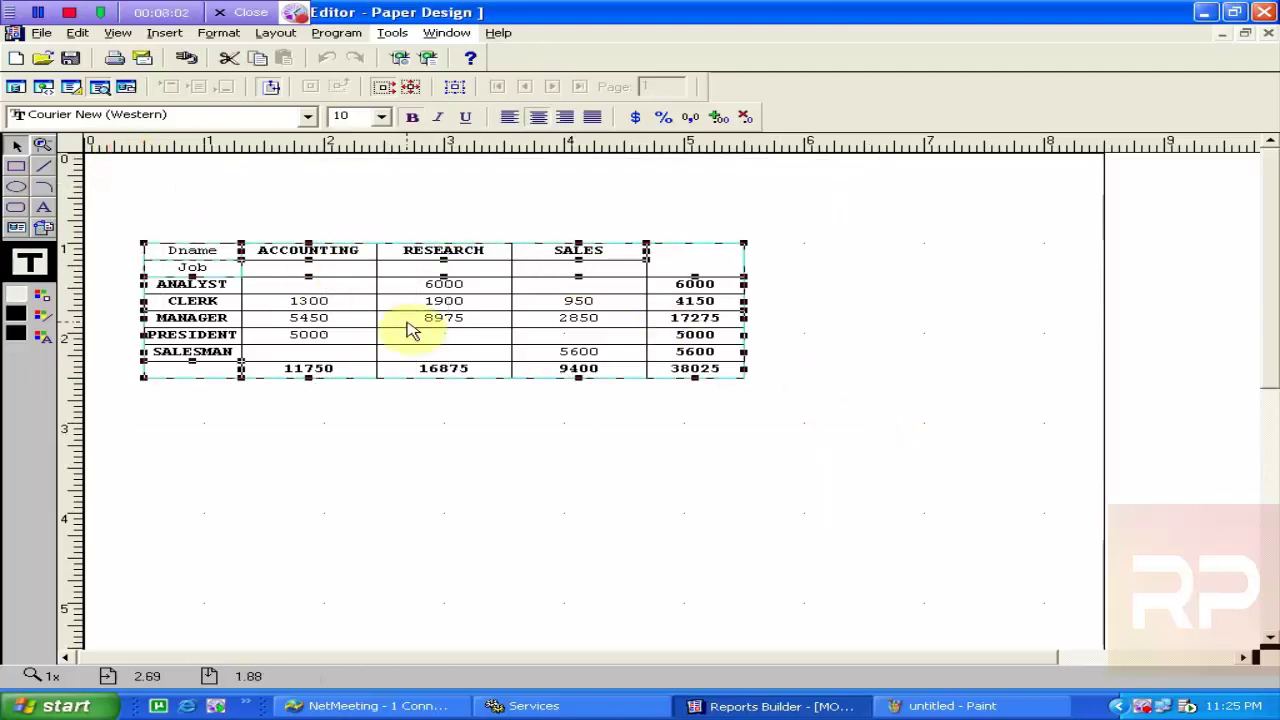
pyautogui.click(472, 488)
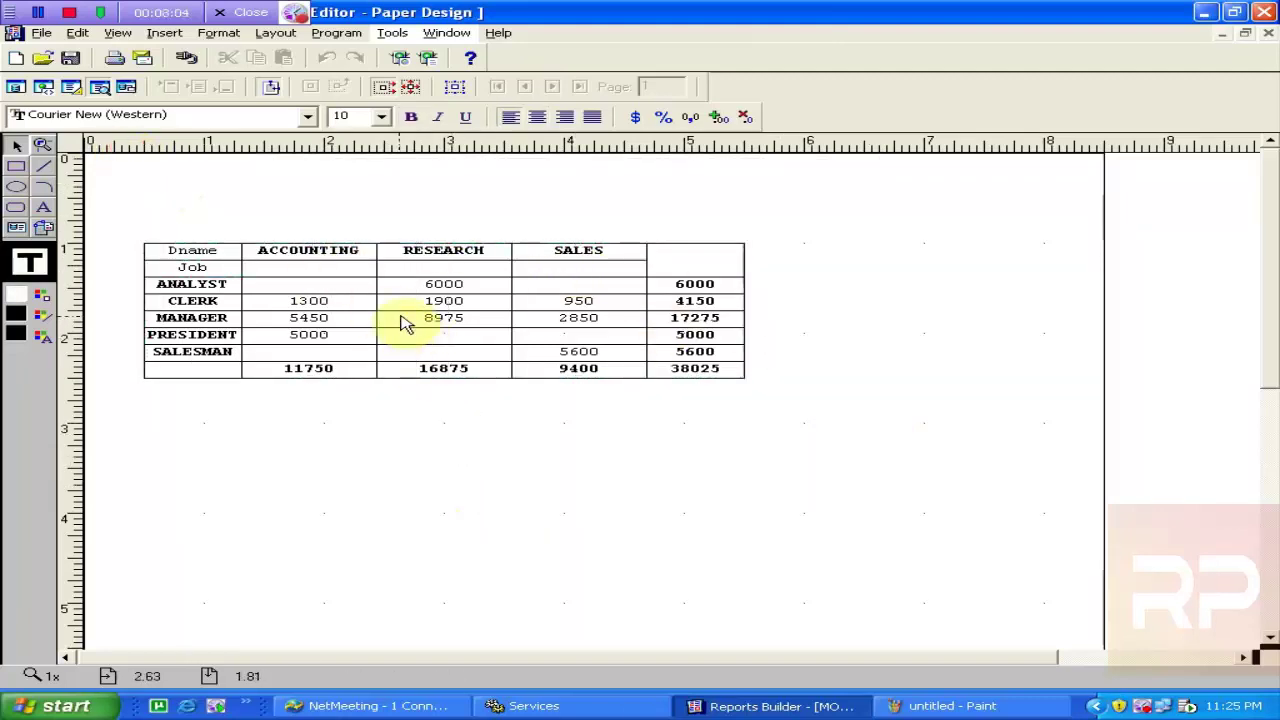
# Reopen the Report Wizard for this report and set the layout type to Create Paper Layout only.
pyautogui.click(391, 32)
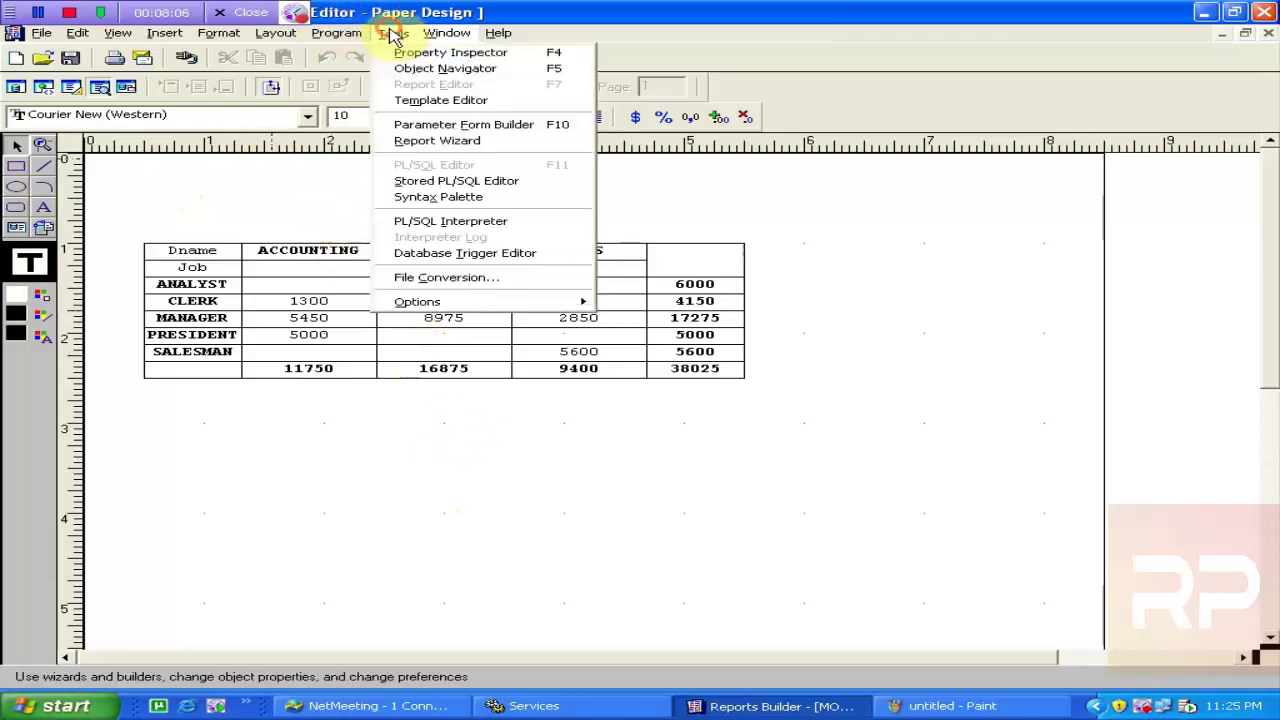
pyautogui.click(475, 140)
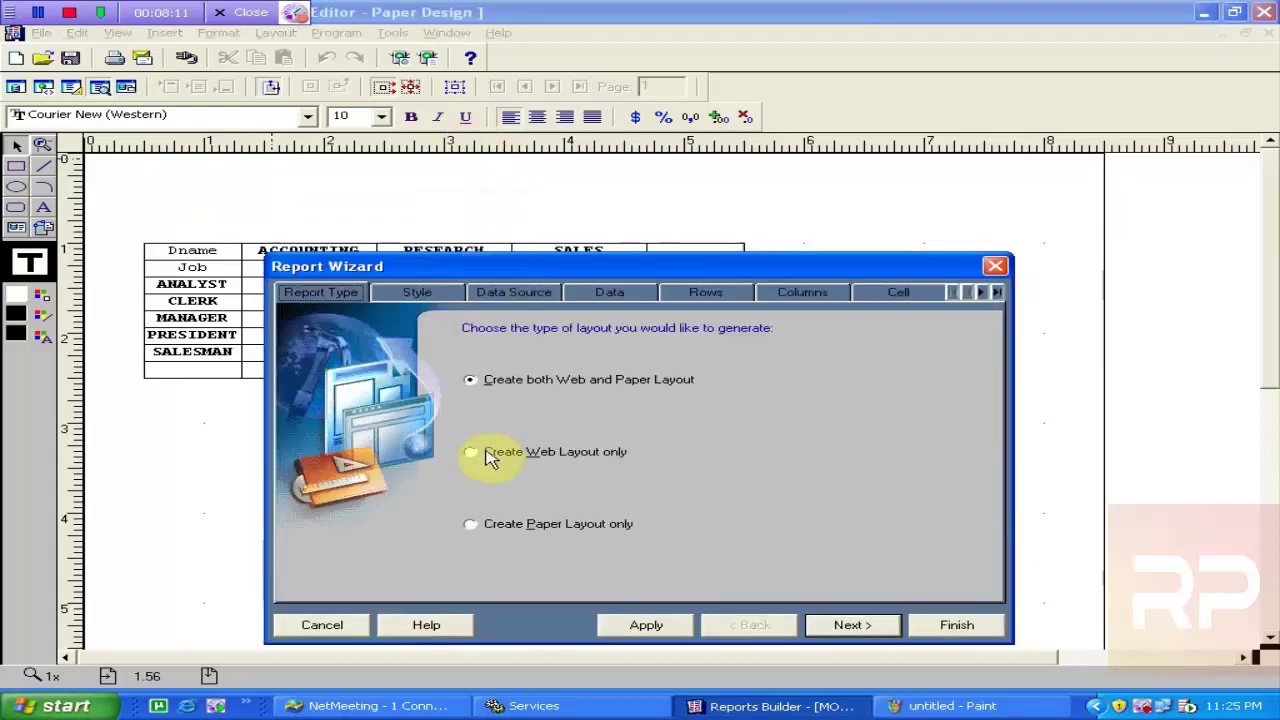
pyautogui.click(484, 523)
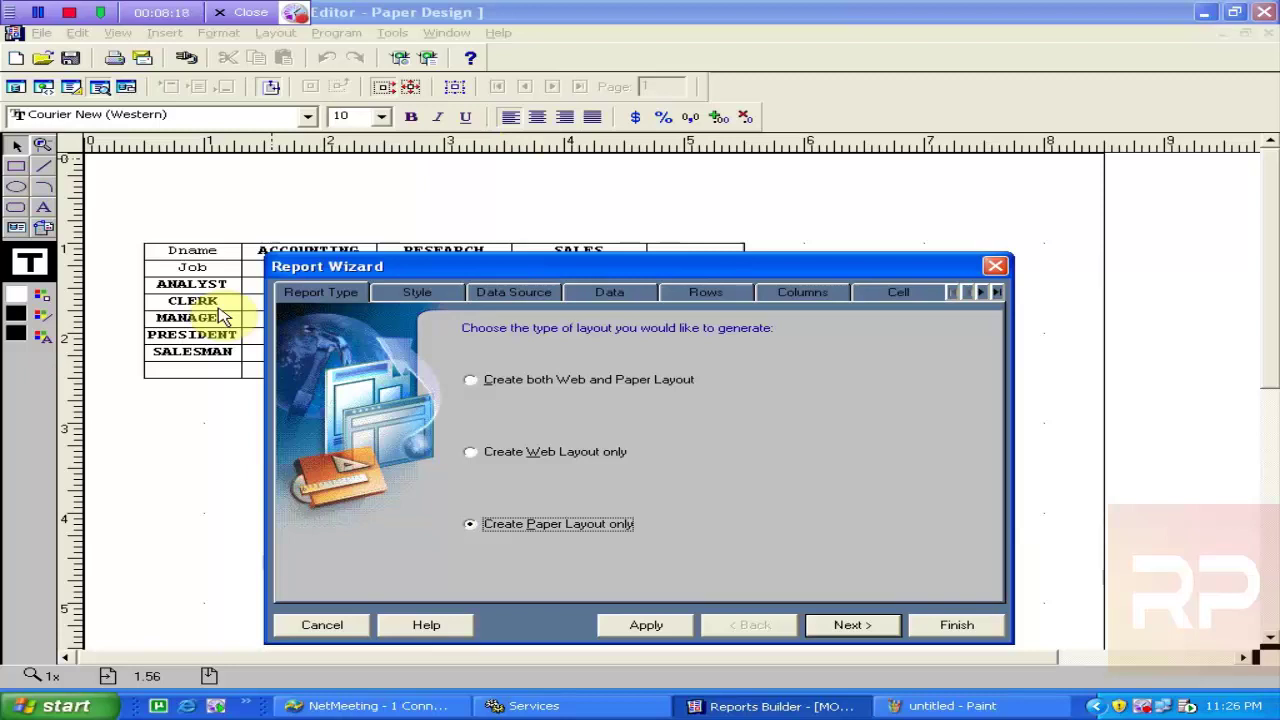
# Review the wizard's report style, data source type, SQL query, and matrix row, column and cell field settings.
pyautogui.click(395, 297)
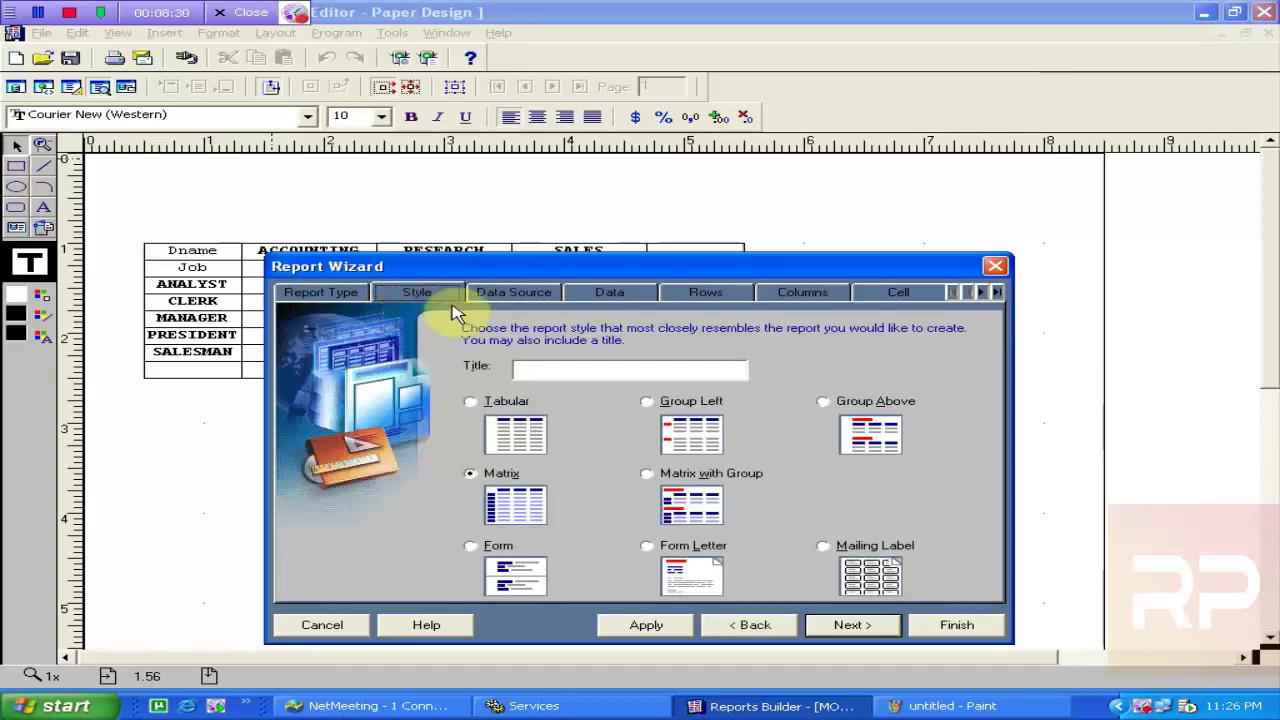
pyautogui.click(530, 299)
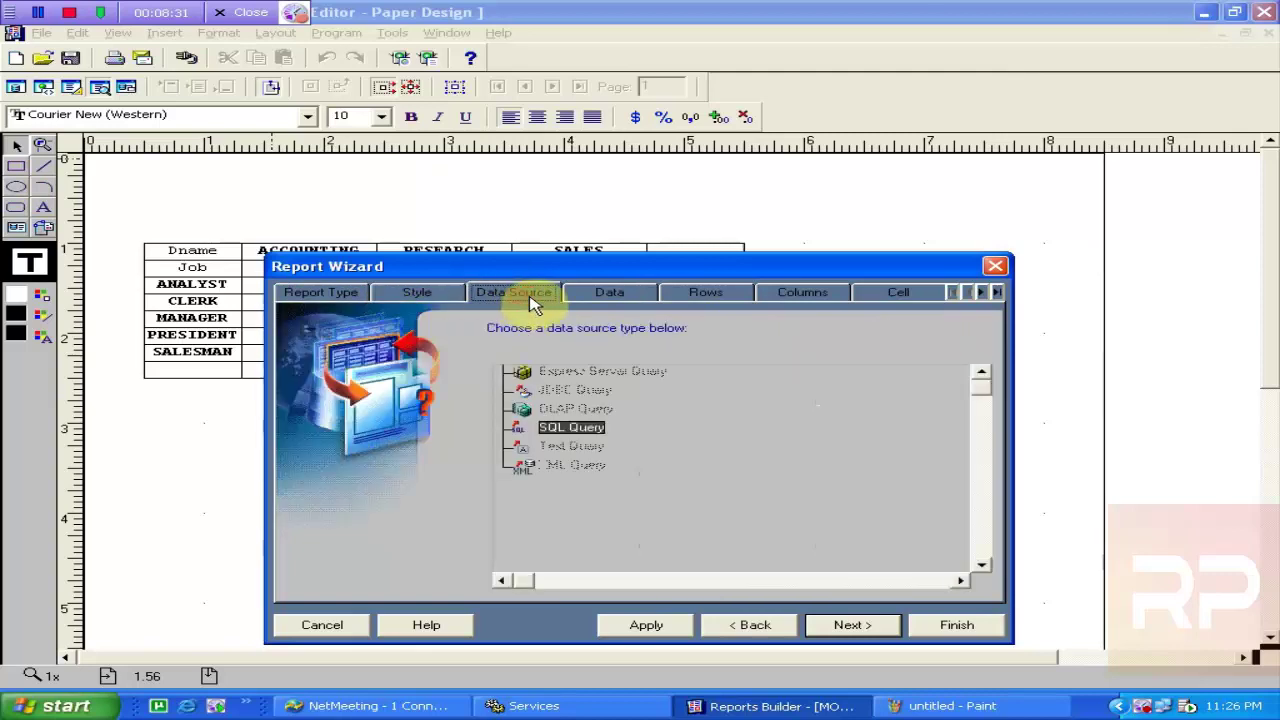
pyautogui.click(626, 304)
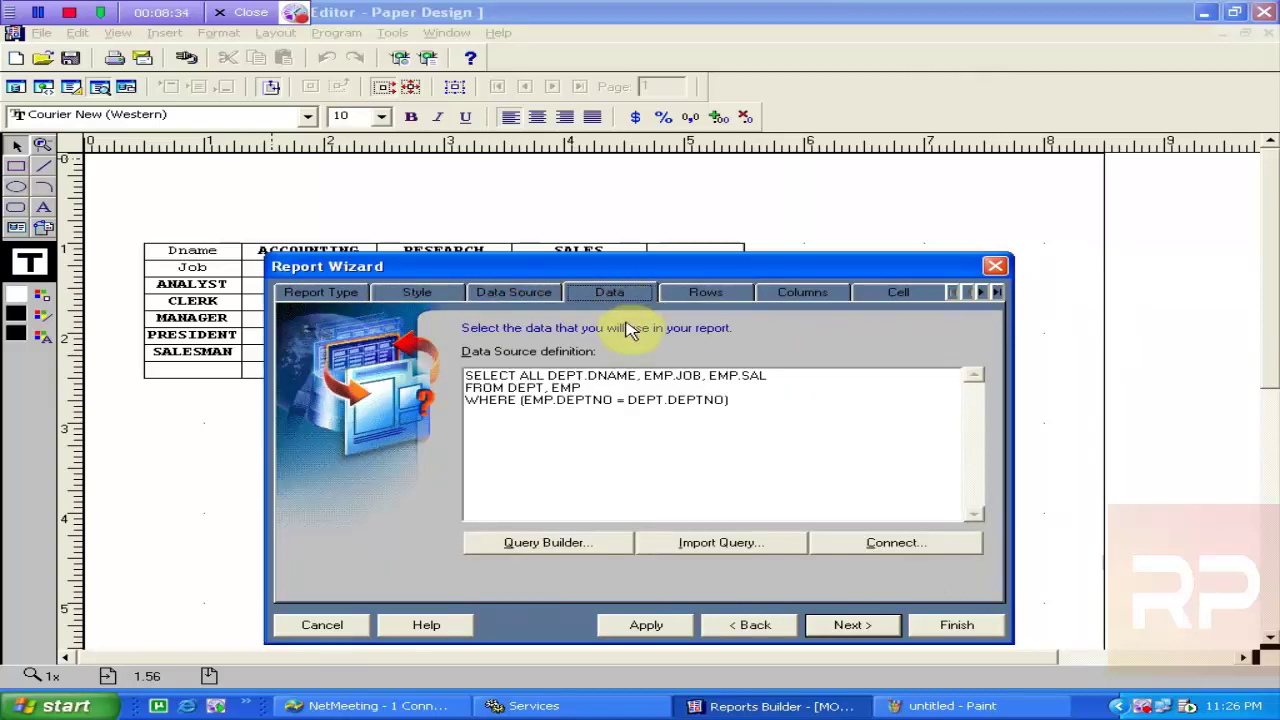
pyautogui.click(704, 300)
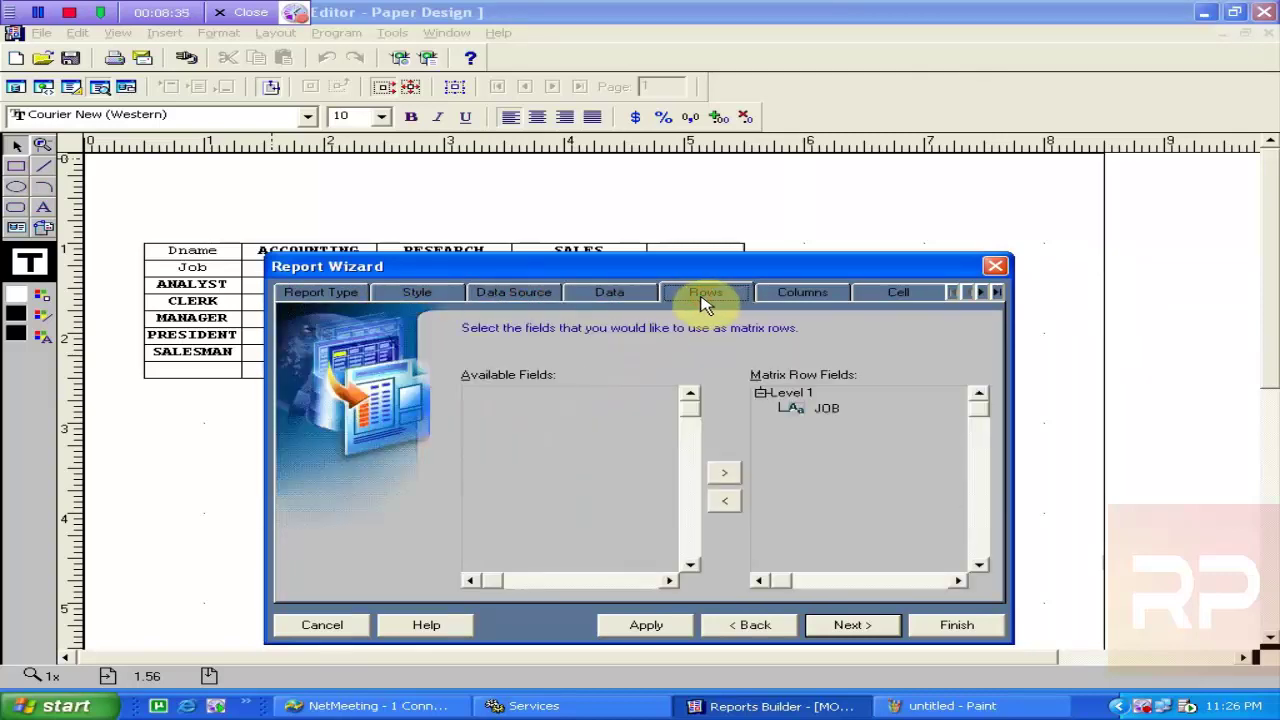
pyautogui.click(610, 297)
pyautogui.click(540, 300)
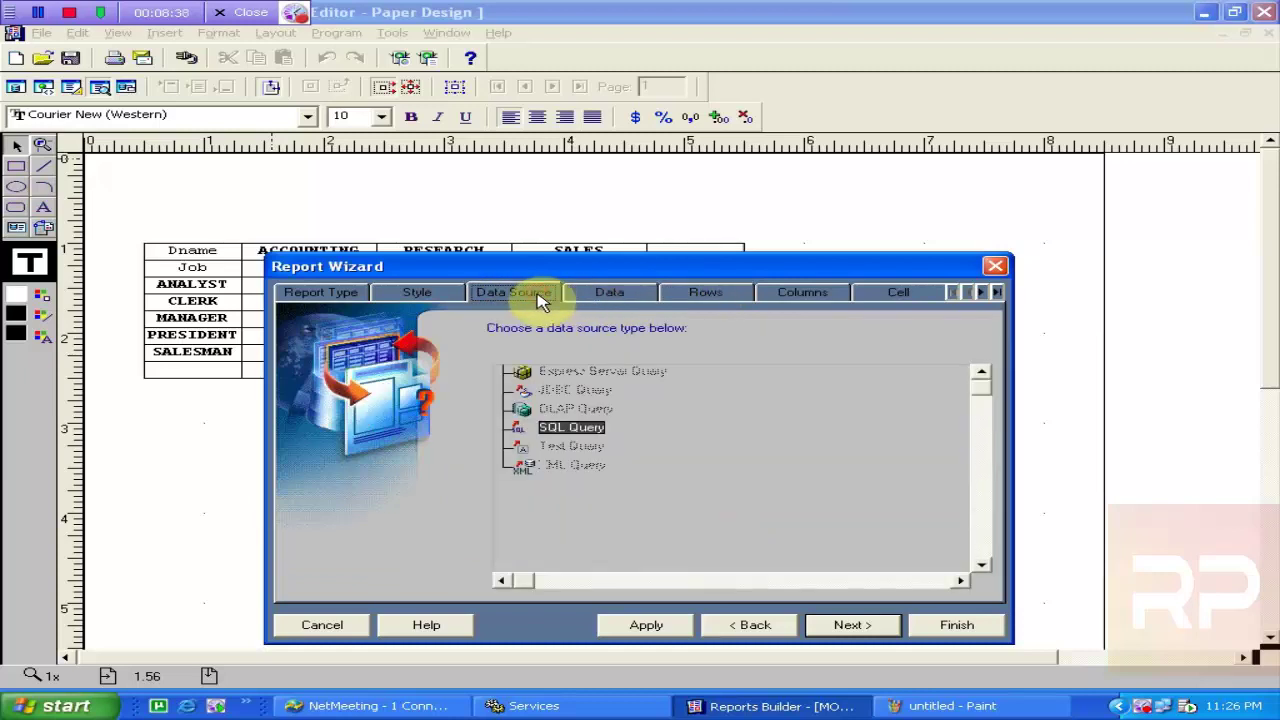
pyautogui.click(441, 300)
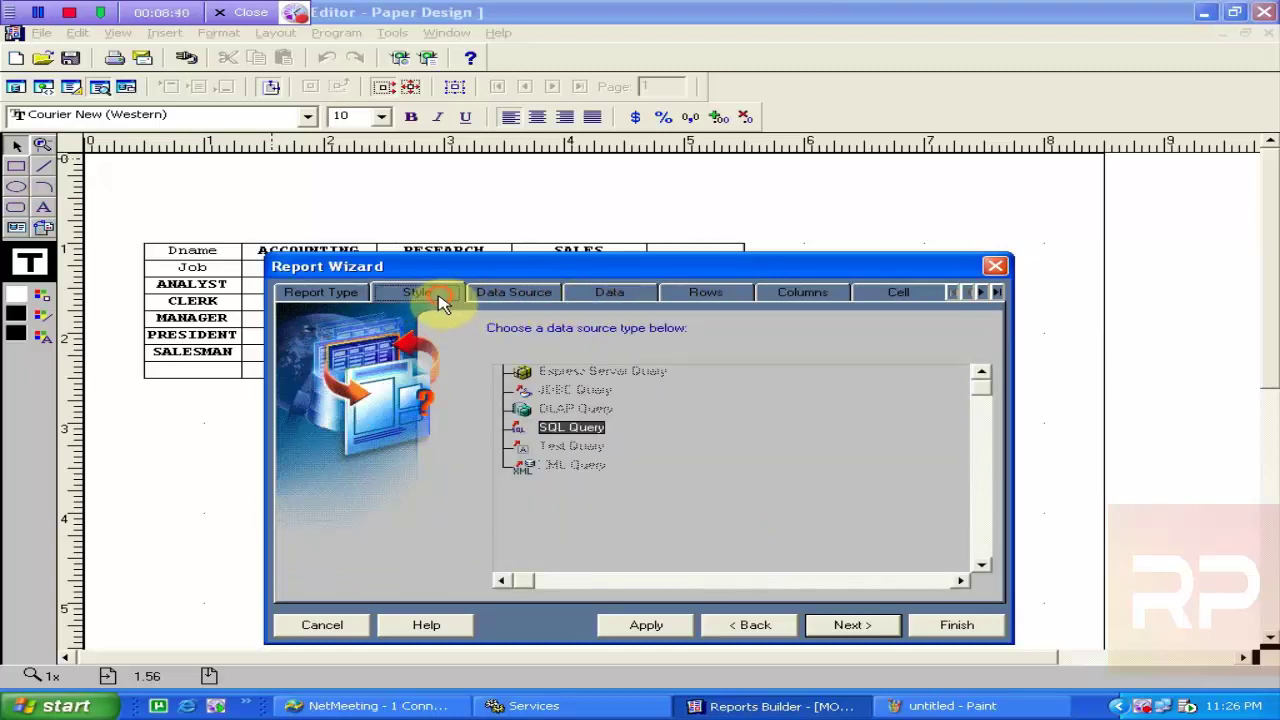
pyautogui.click(514, 300)
pyautogui.click(342, 300)
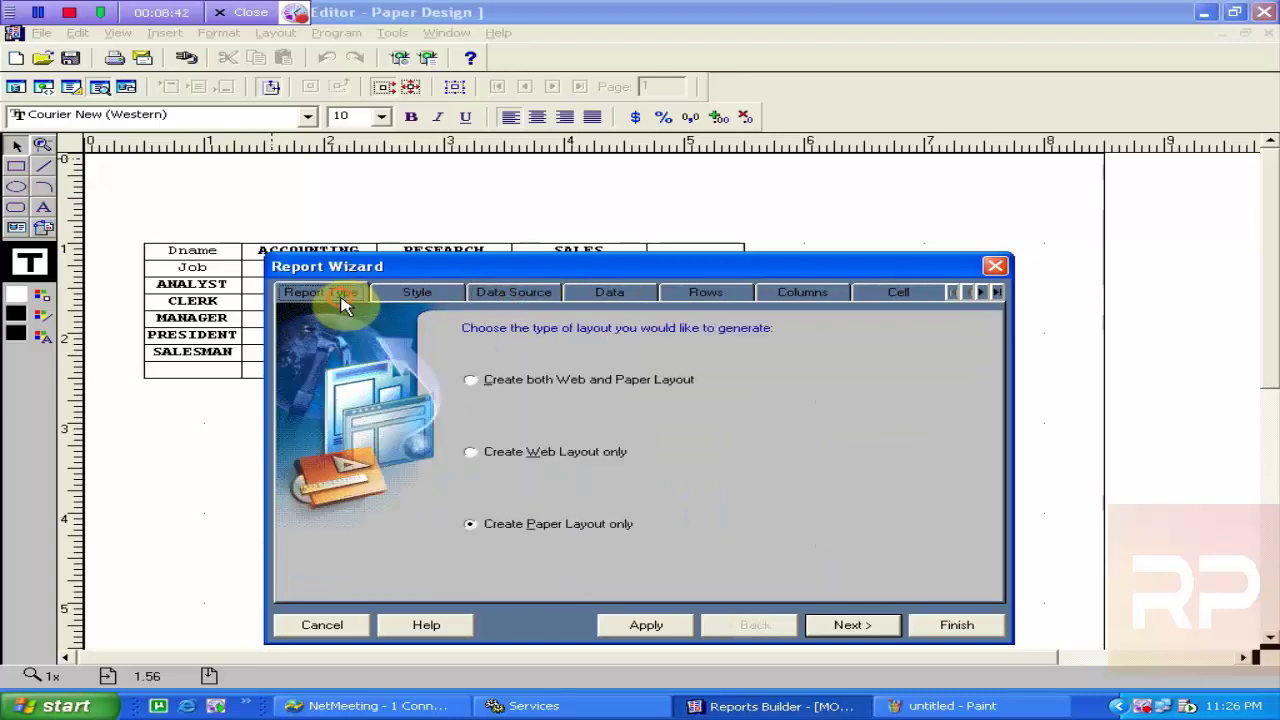
pyautogui.click(482, 298)
pyautogui.click(443, 296)
pyautogui.click(508, 297)
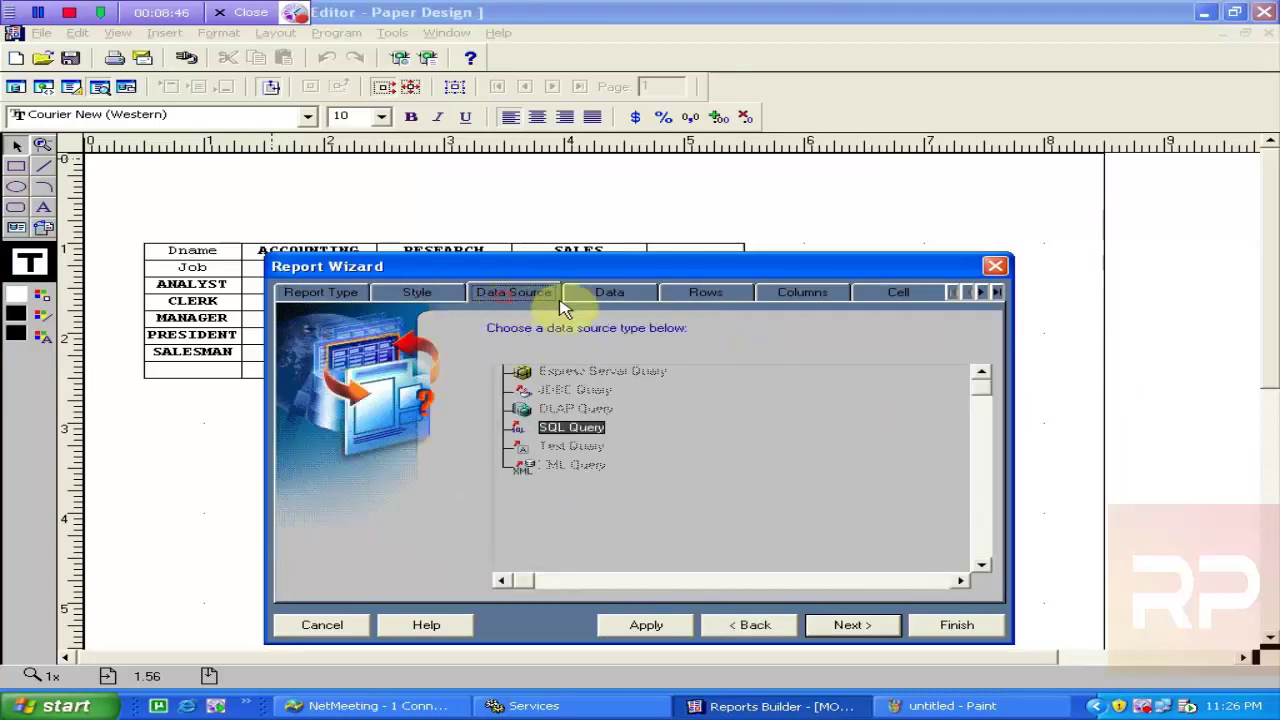
pyautogui.click(612, 298)
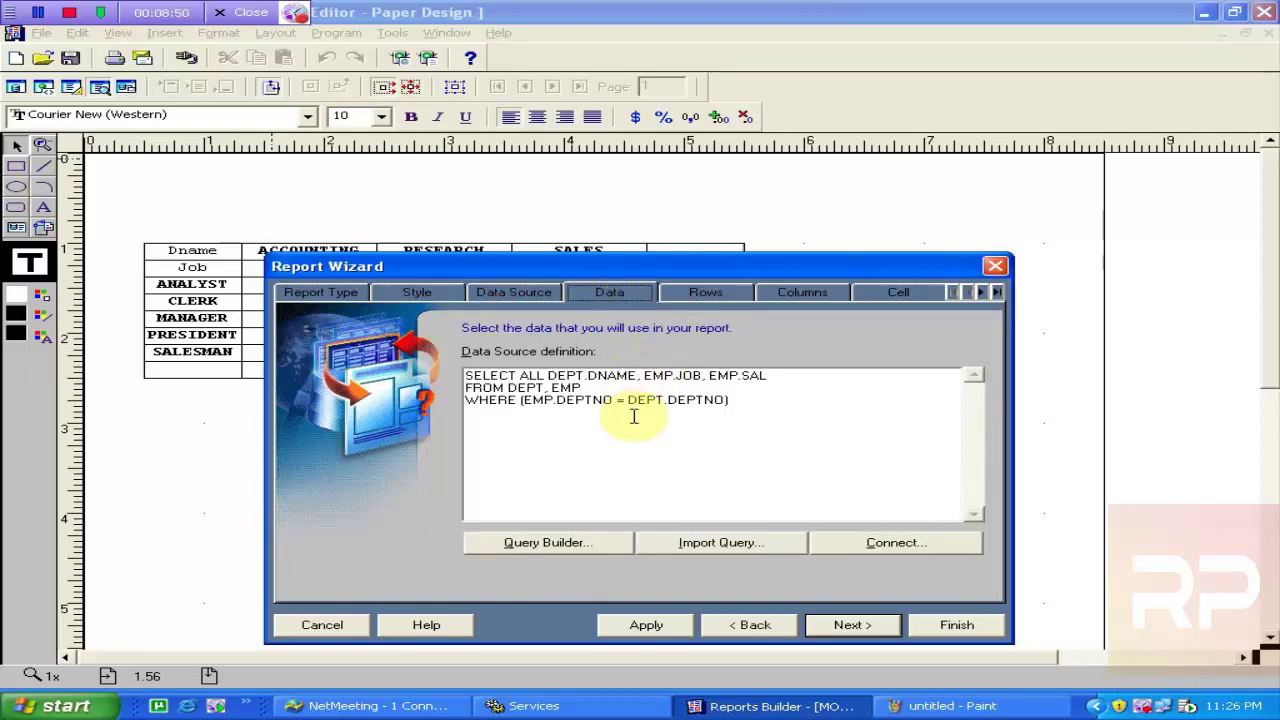
pyautogui.click(700, 293)
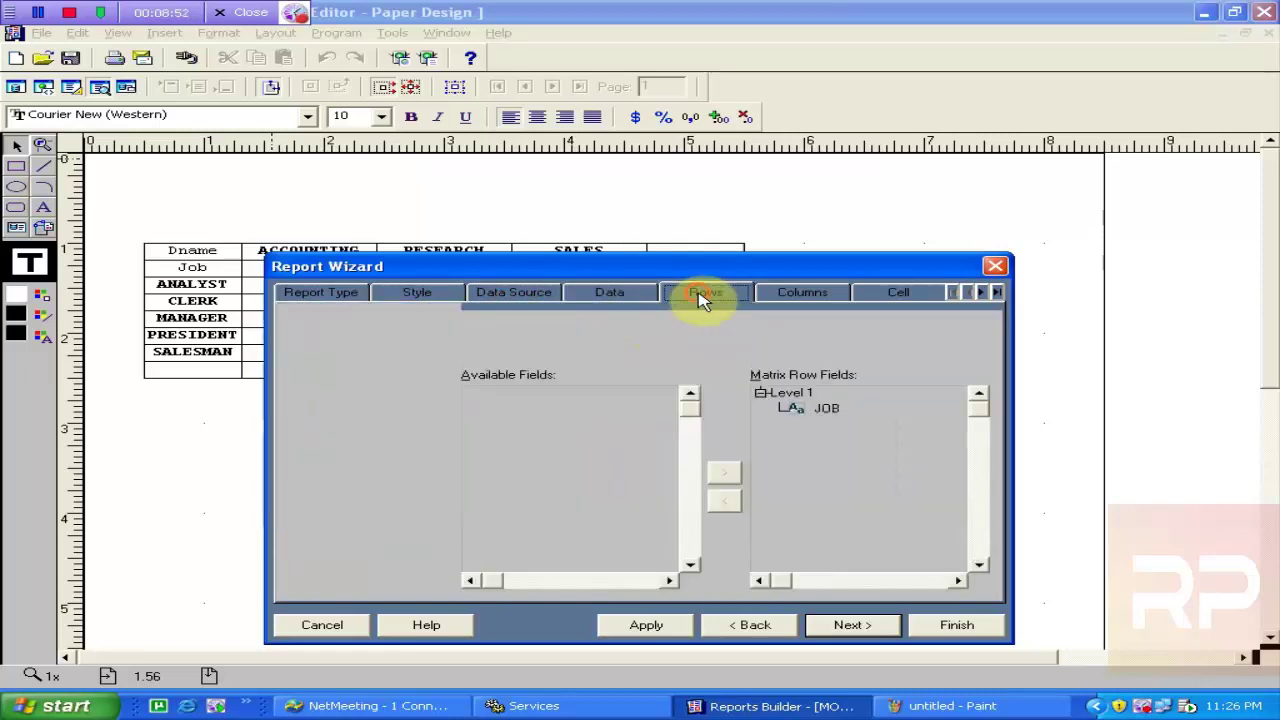
pyautogui.click(795, 297)
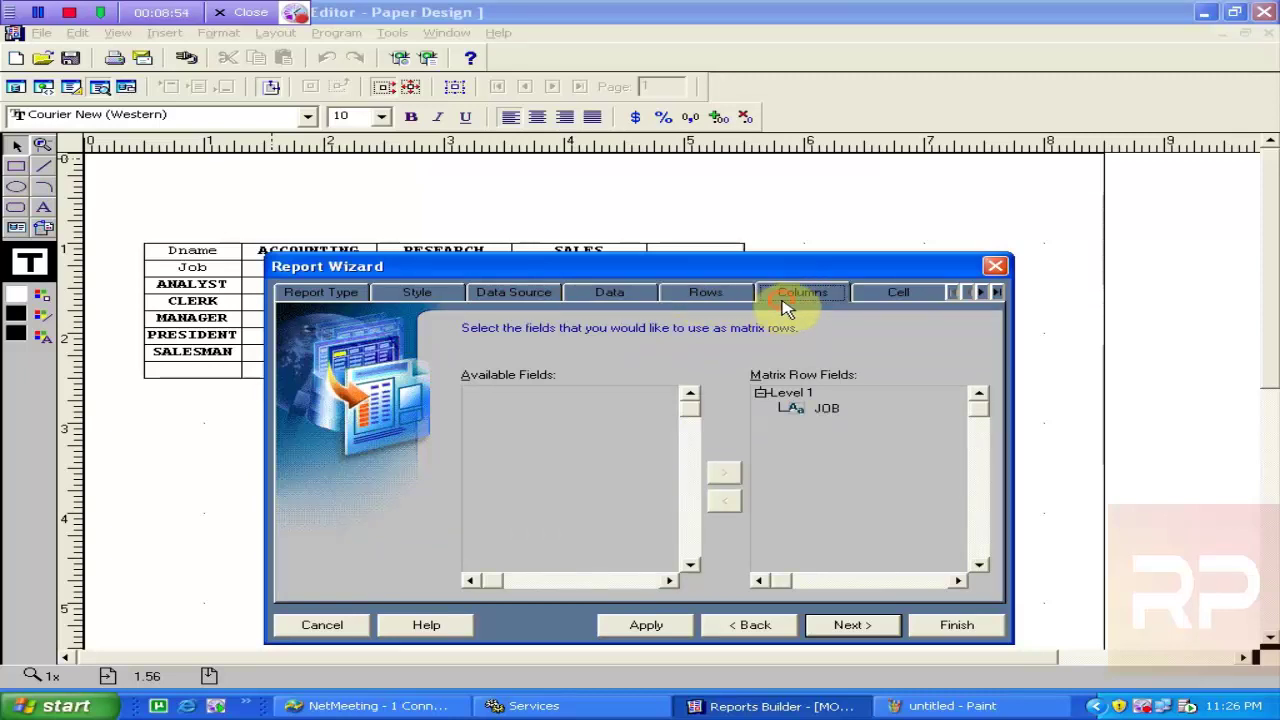
pyautogui.click(705, 294)
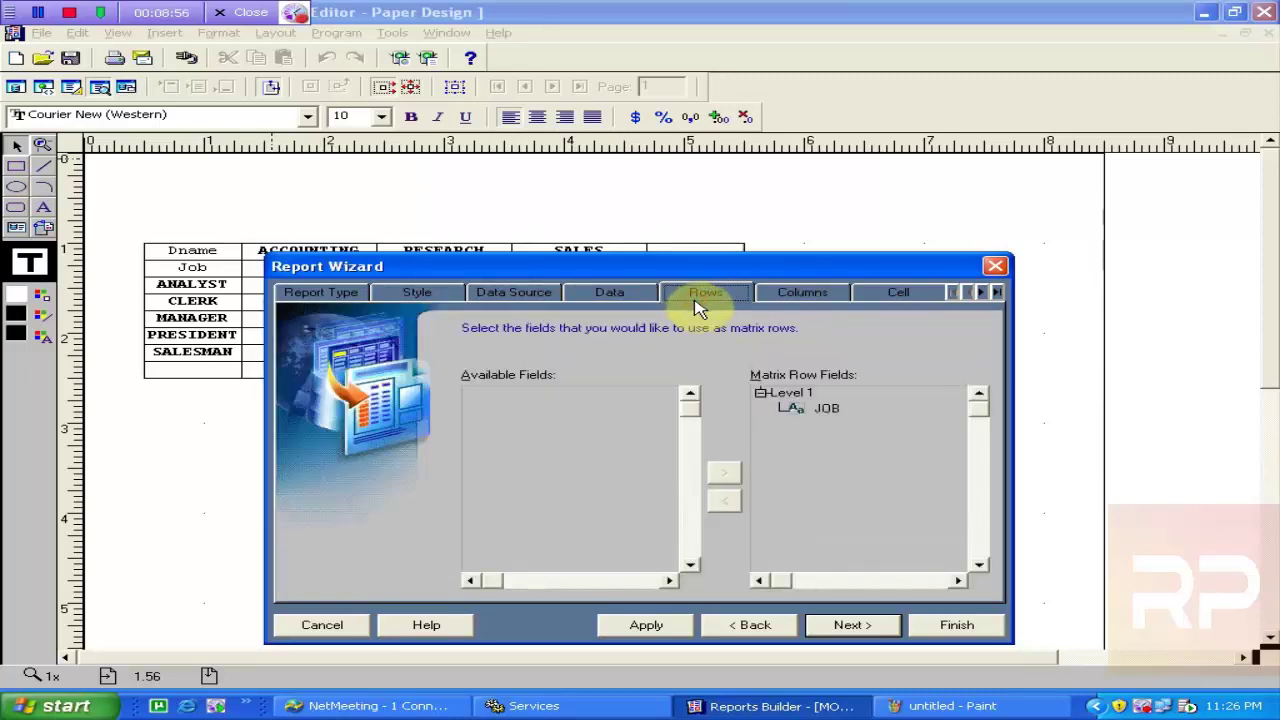
pyautogui.click(798, 298)
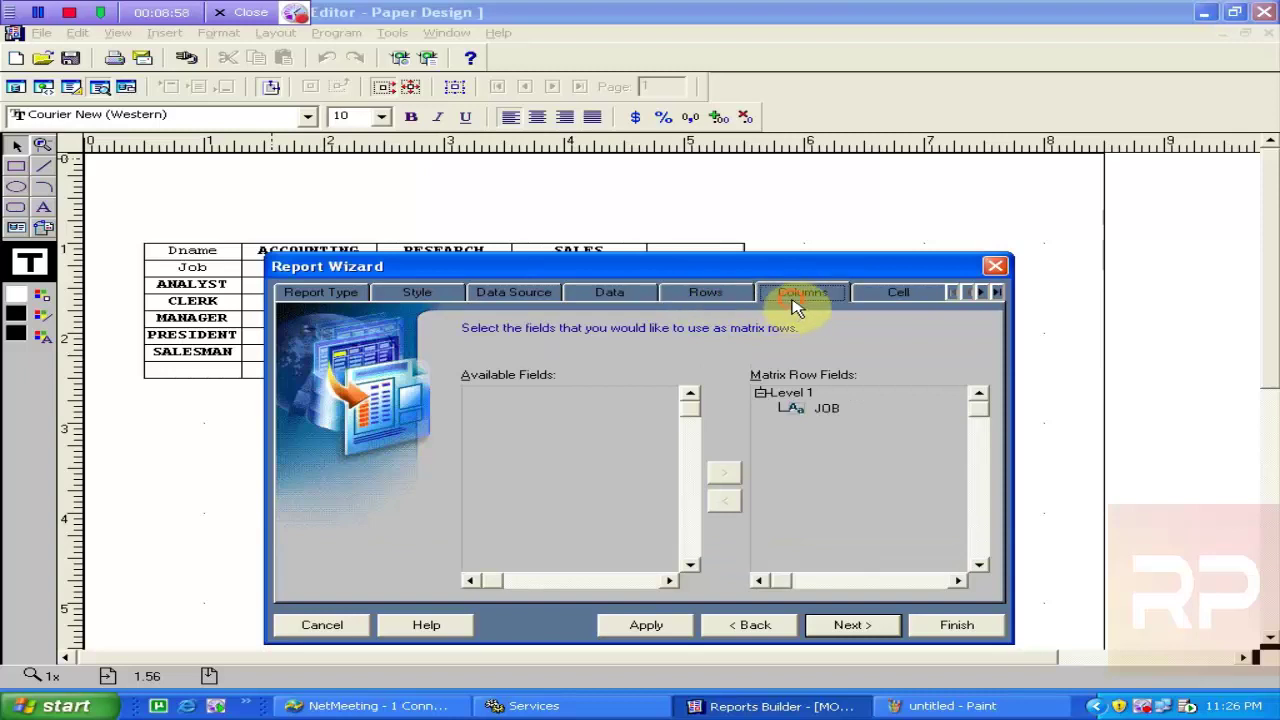
pyautogui.click(897, 298)
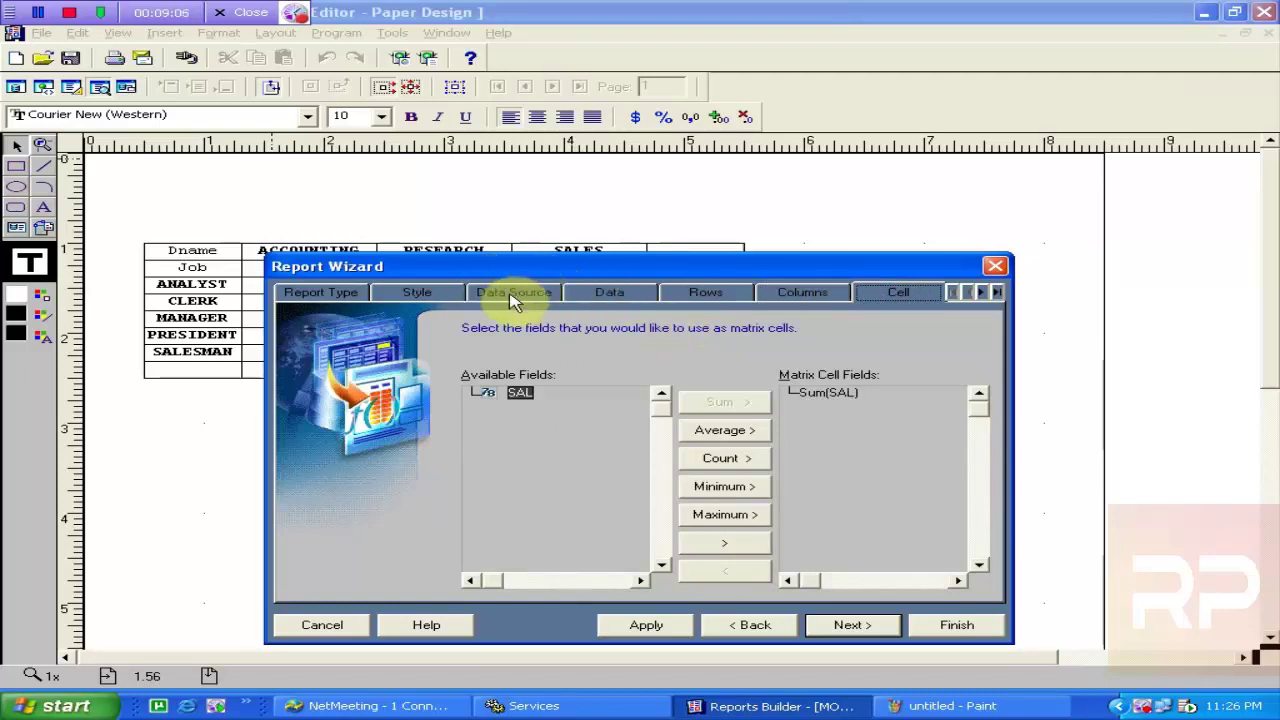
# Add the EMPNO column of the EMP table to the report's query using Query Builder.
pyautogui.click(602, 291)
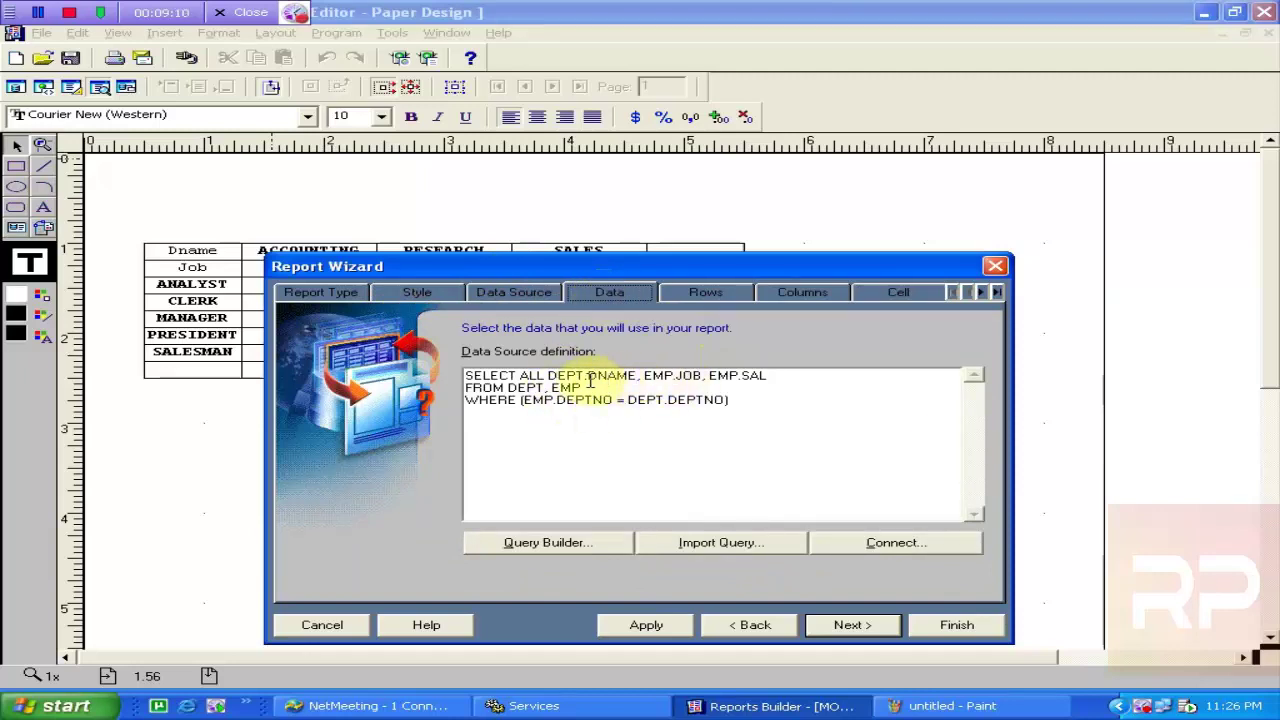
pyautogui.click(644, 376)
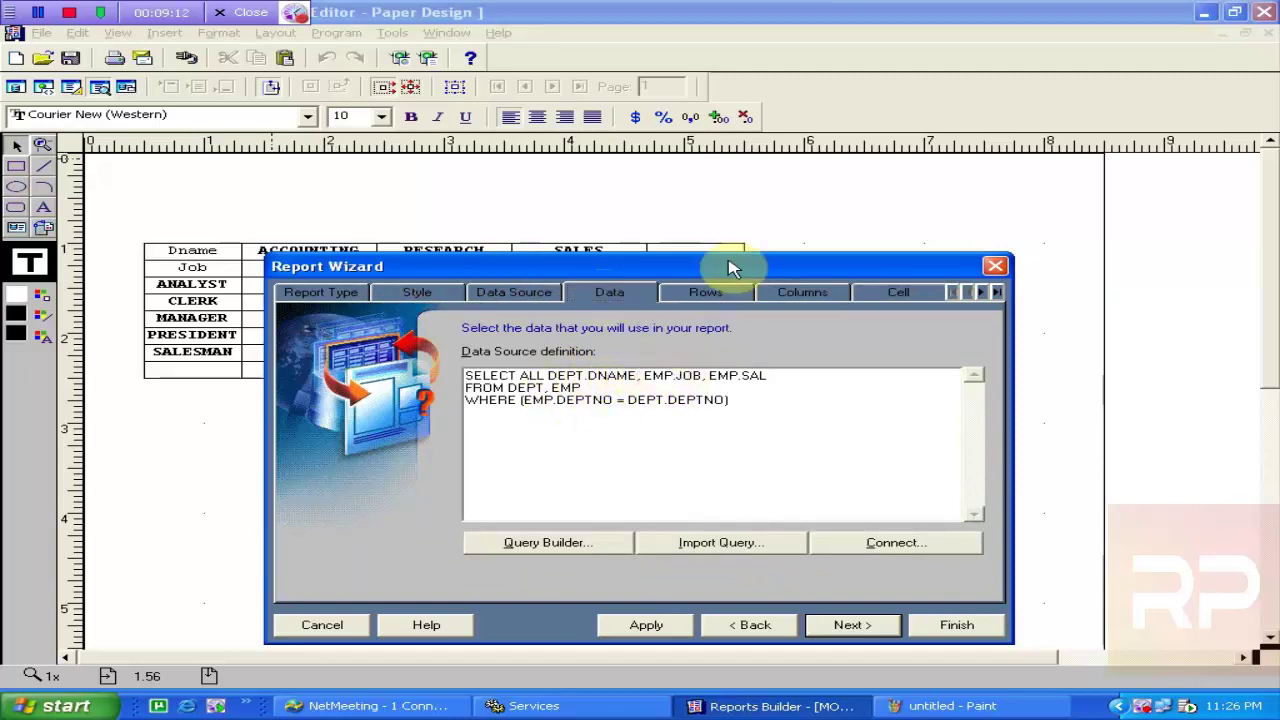
pyautogui.click(600, 550)
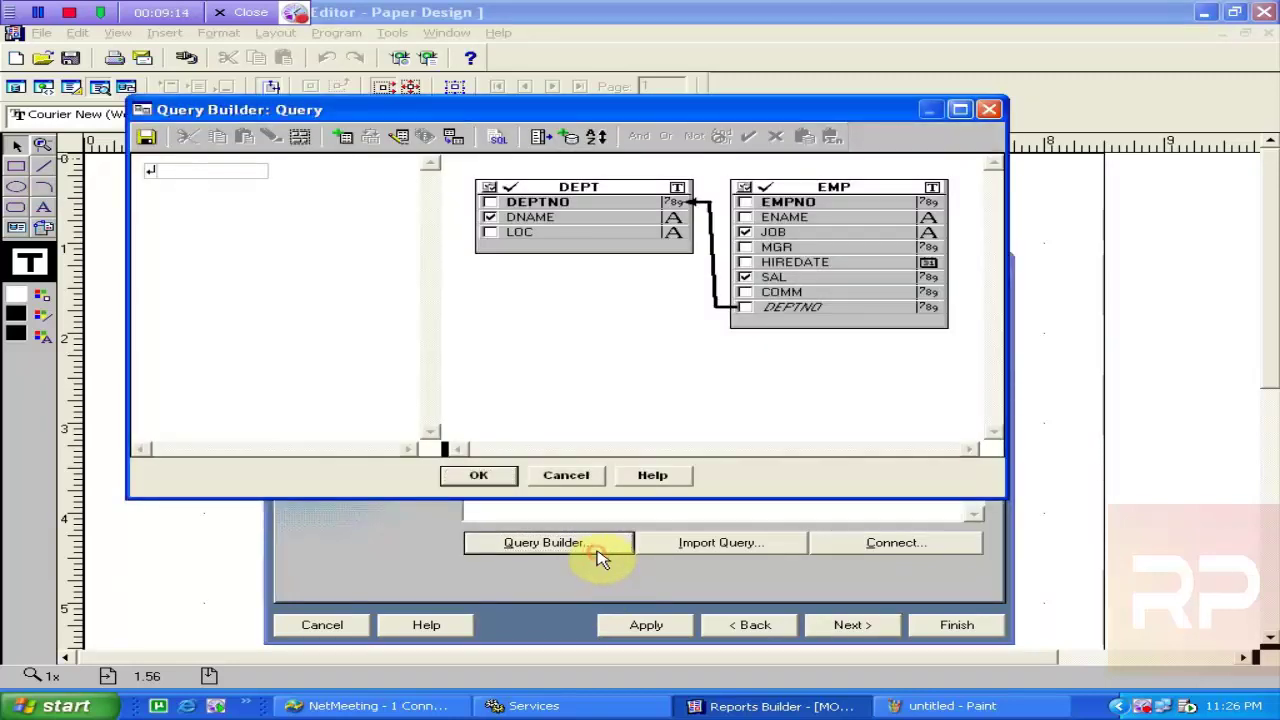
pyautogui.click(745, 203)
pyautogui.click(474, 477)
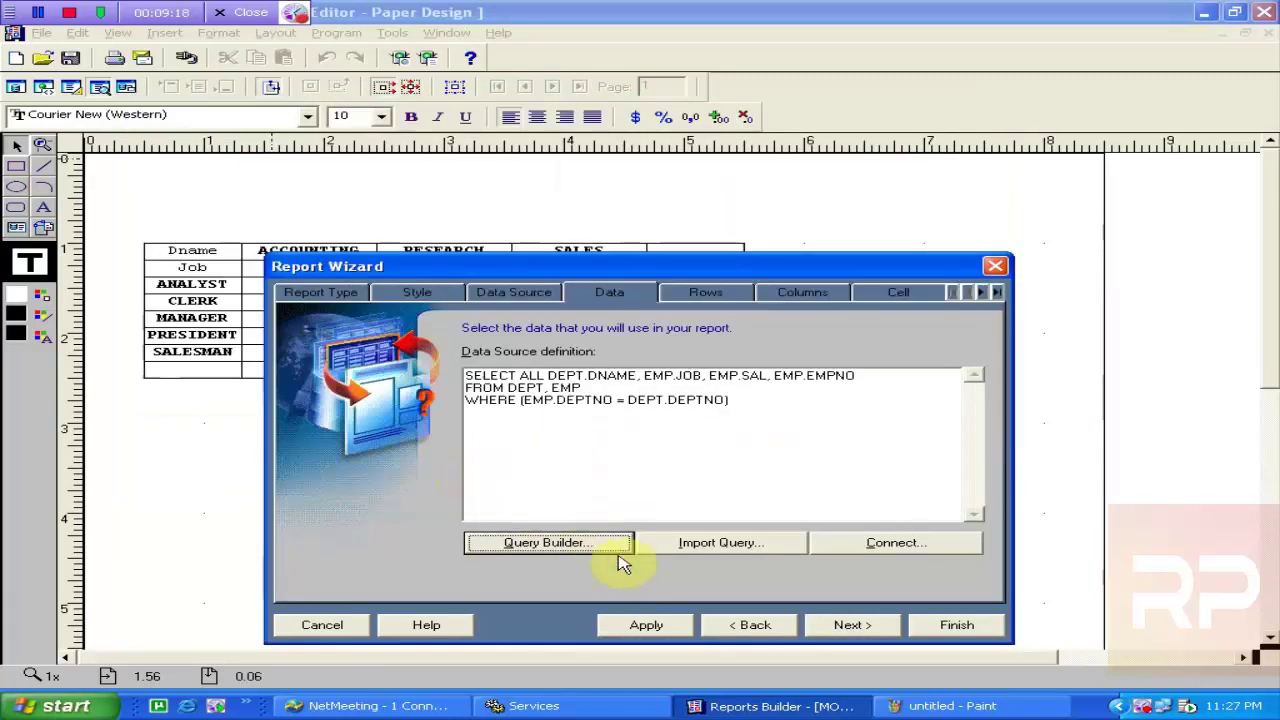
# Add a Count of EMPNO to the matrix cell fields, keeping the existing row and column fields.
pyautogui.click(846, 625)
pyautogui.click(846, 625)
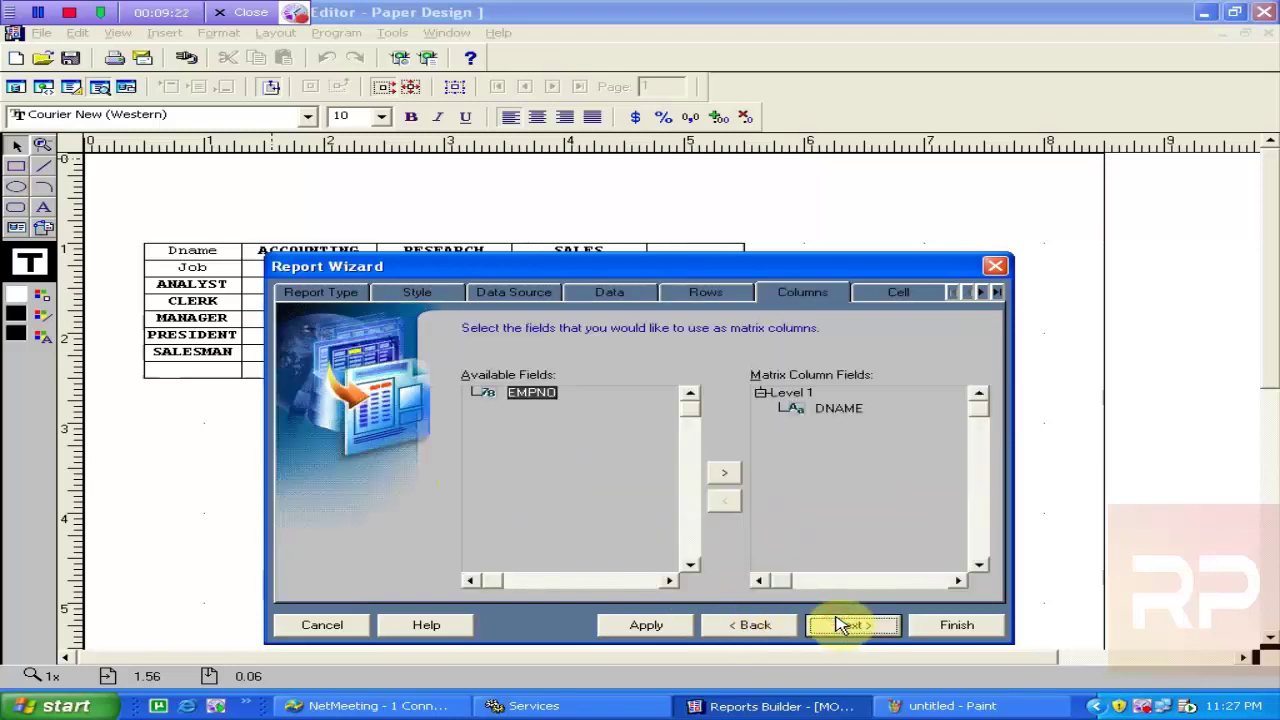
pyautogui.click(846, 625)
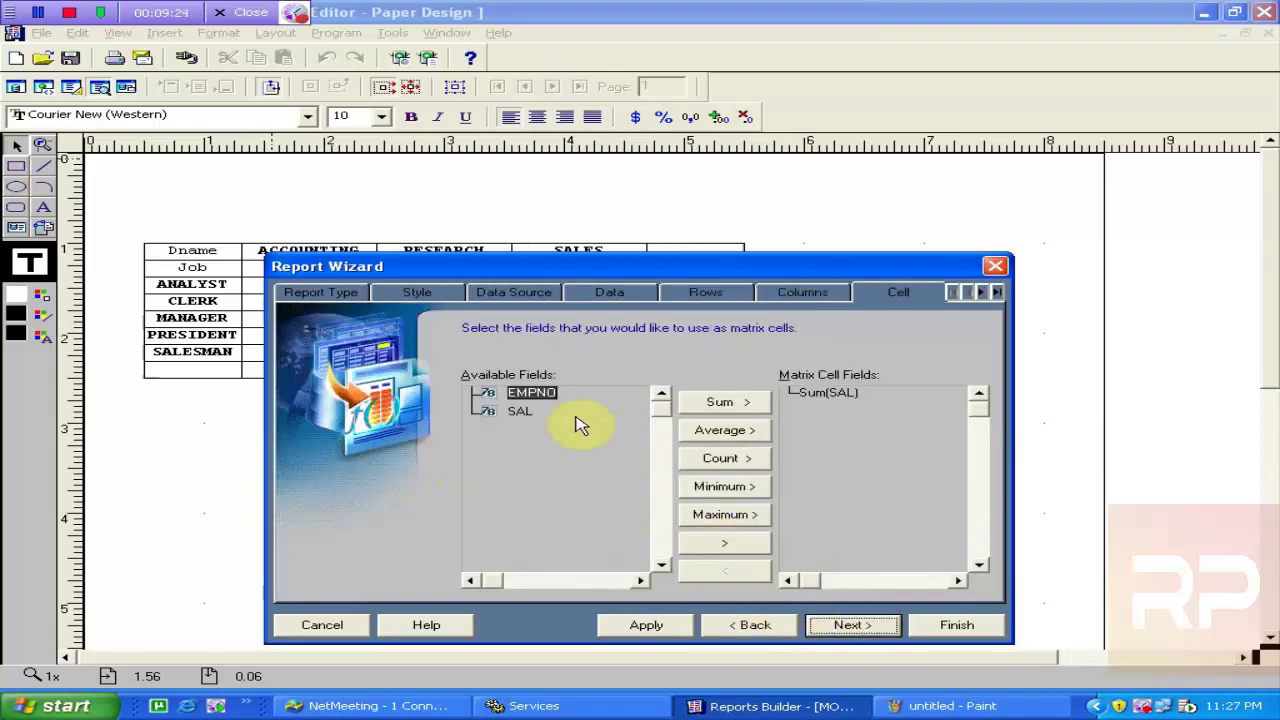
pyautogui.click(724, 465)
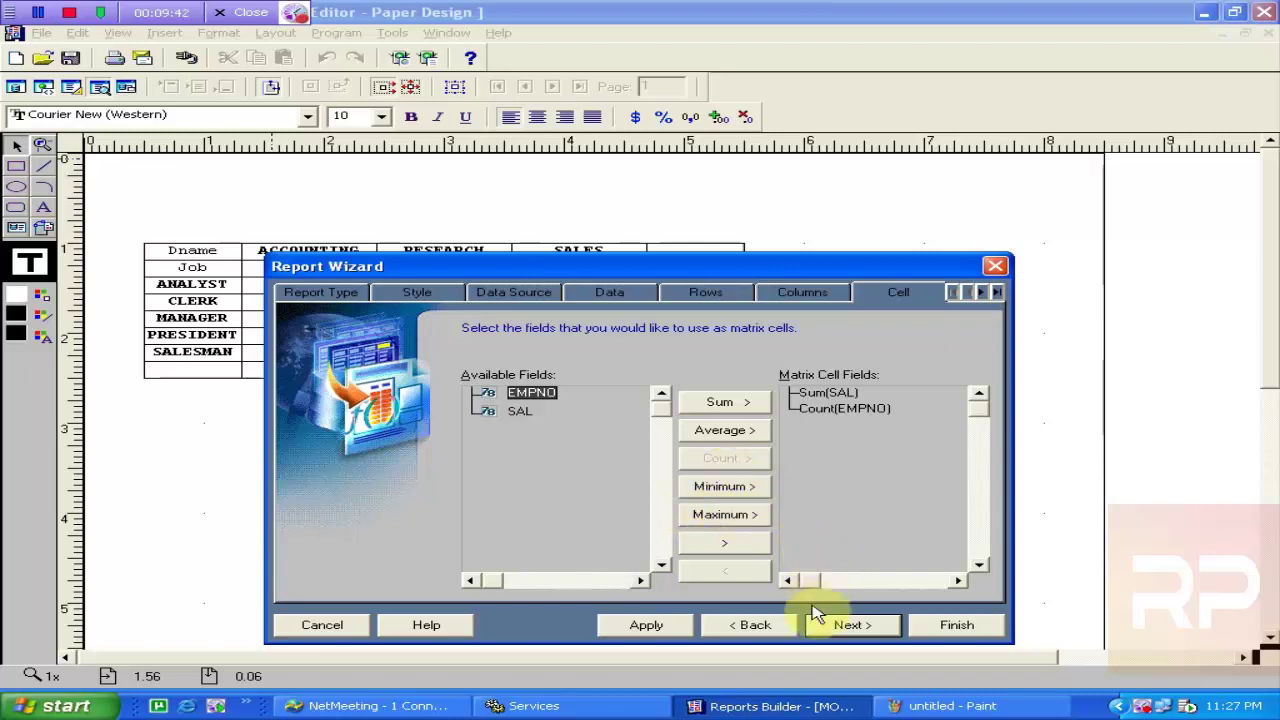
# Add Sum totals for SumSAL and CountEMPNO to the matrix, and finish the wizard with no template.
pyautogui.click(838, 630)
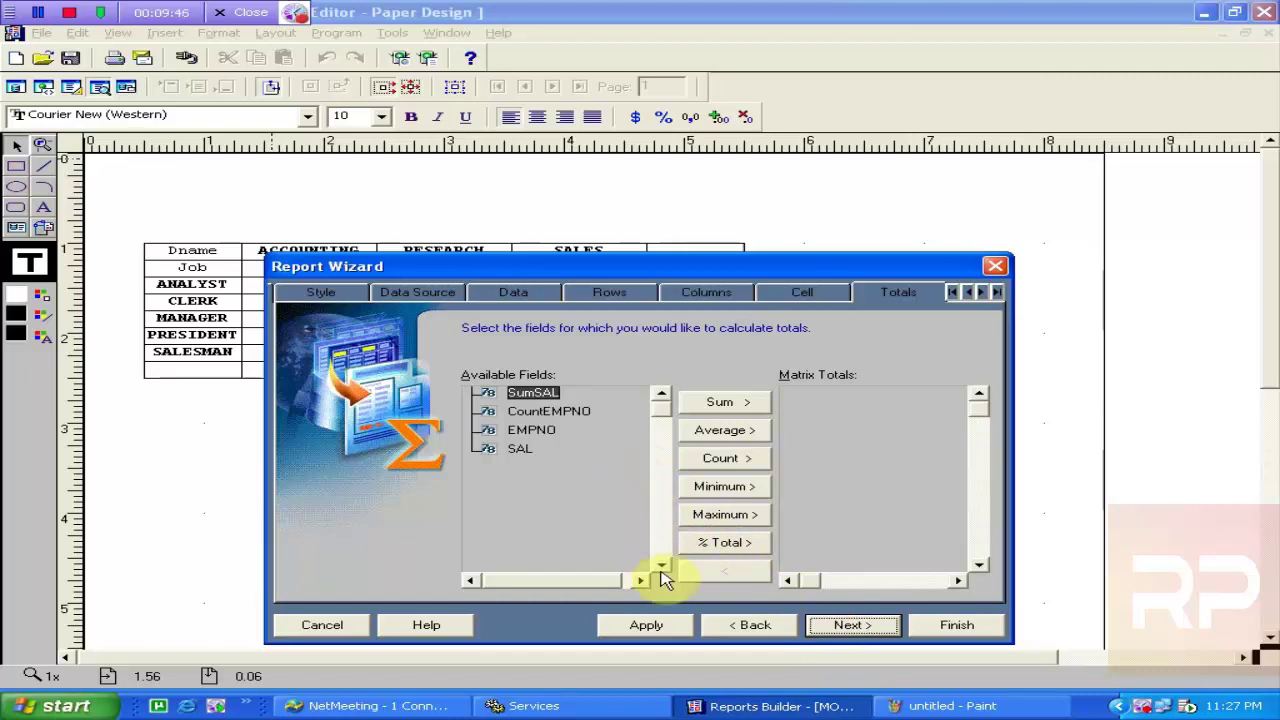
pyautogui.click(740, 625)
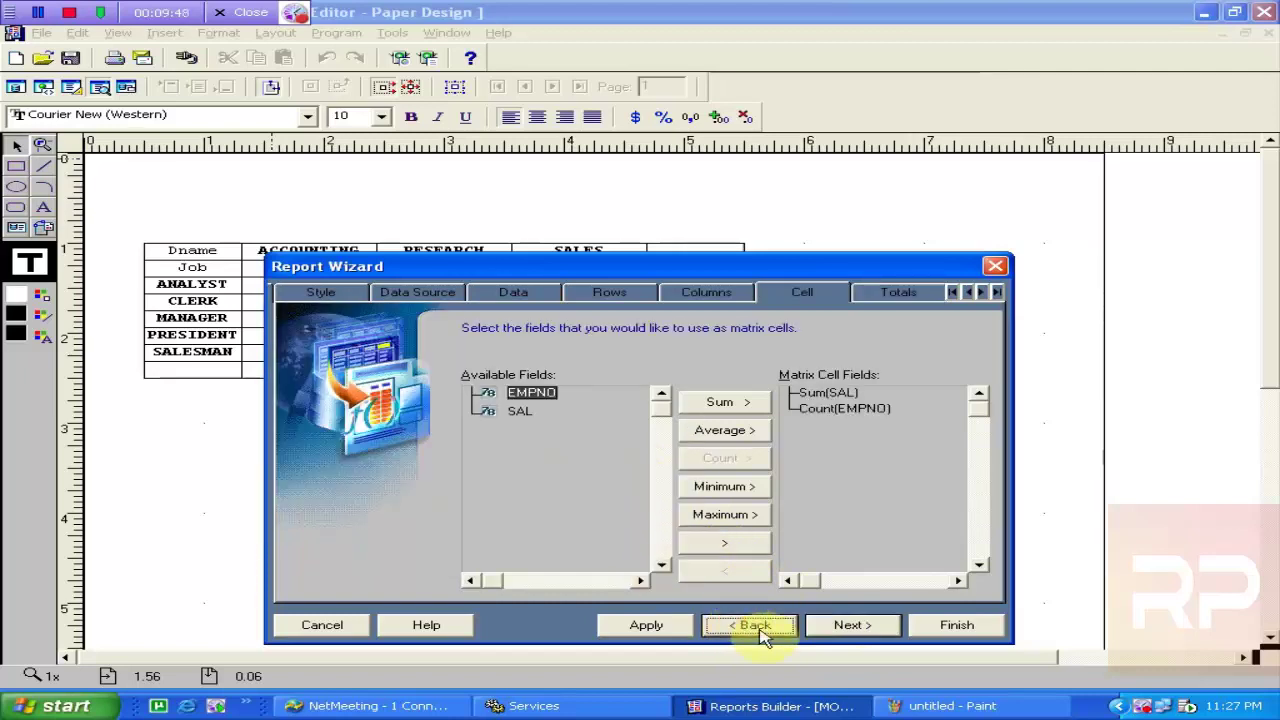
pyautogui.click(850, 635)
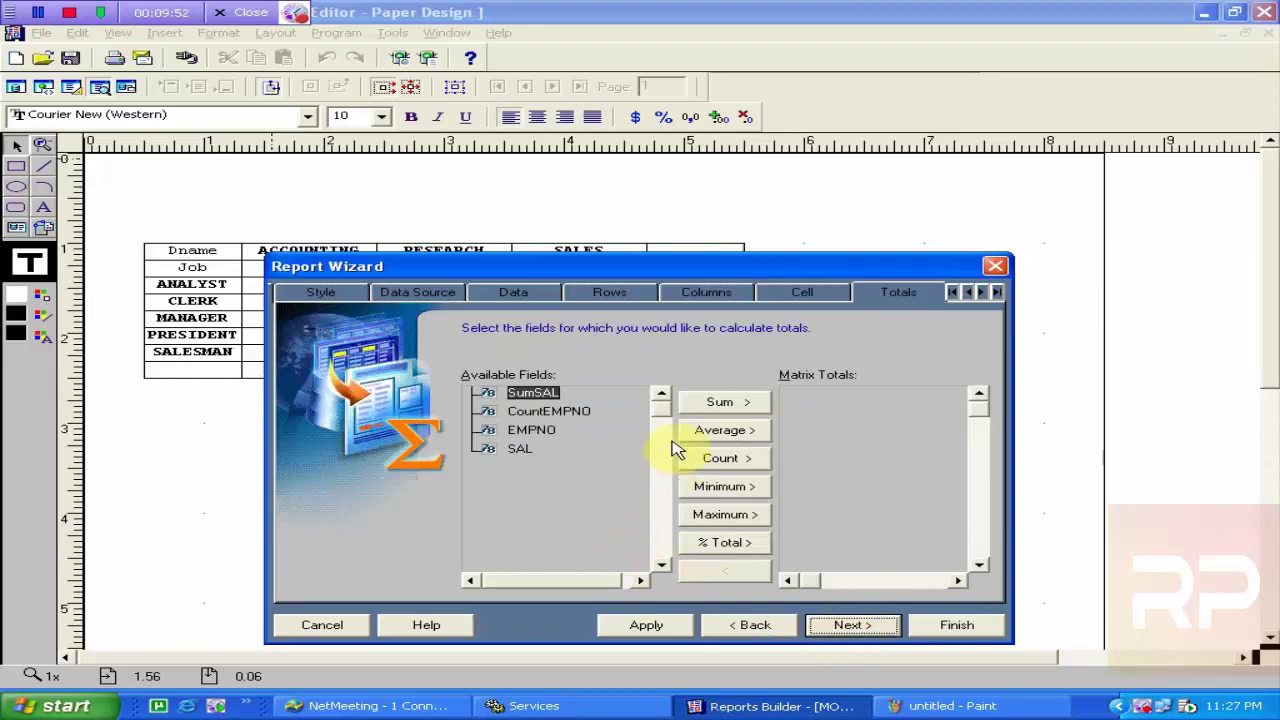
pyautogui.click(698, 408)
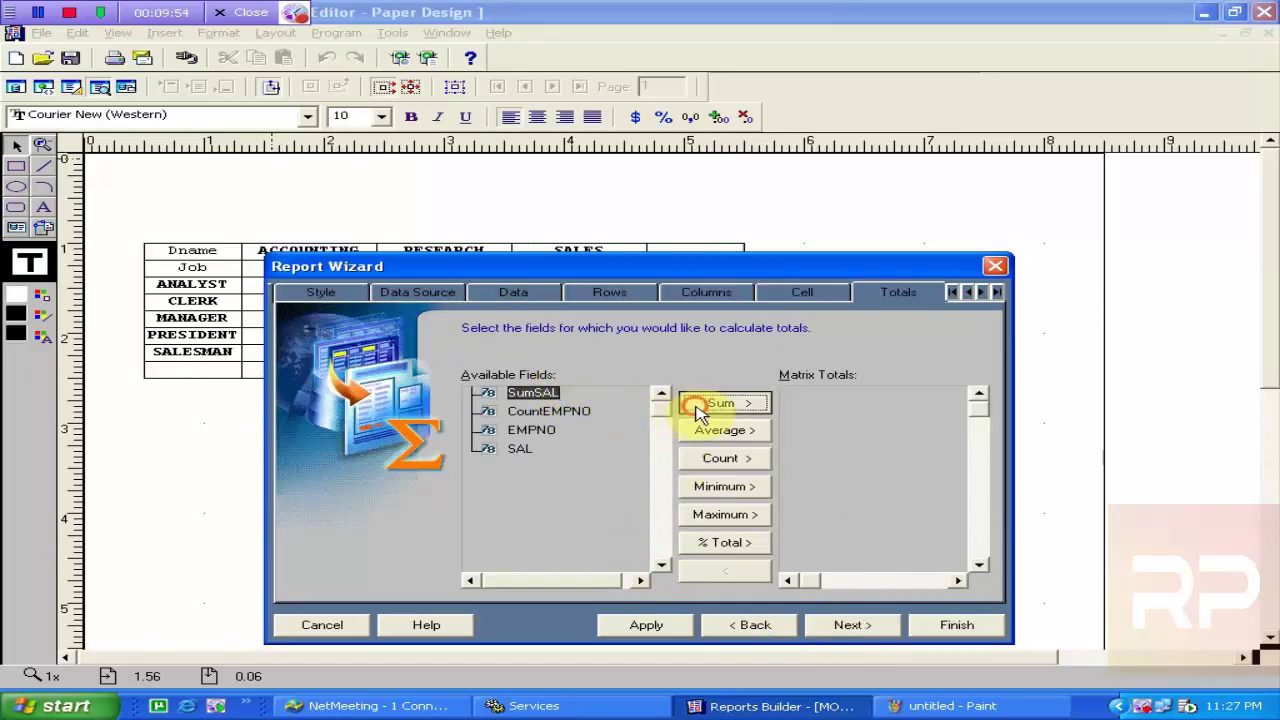
pyautogui.click(552, 411)
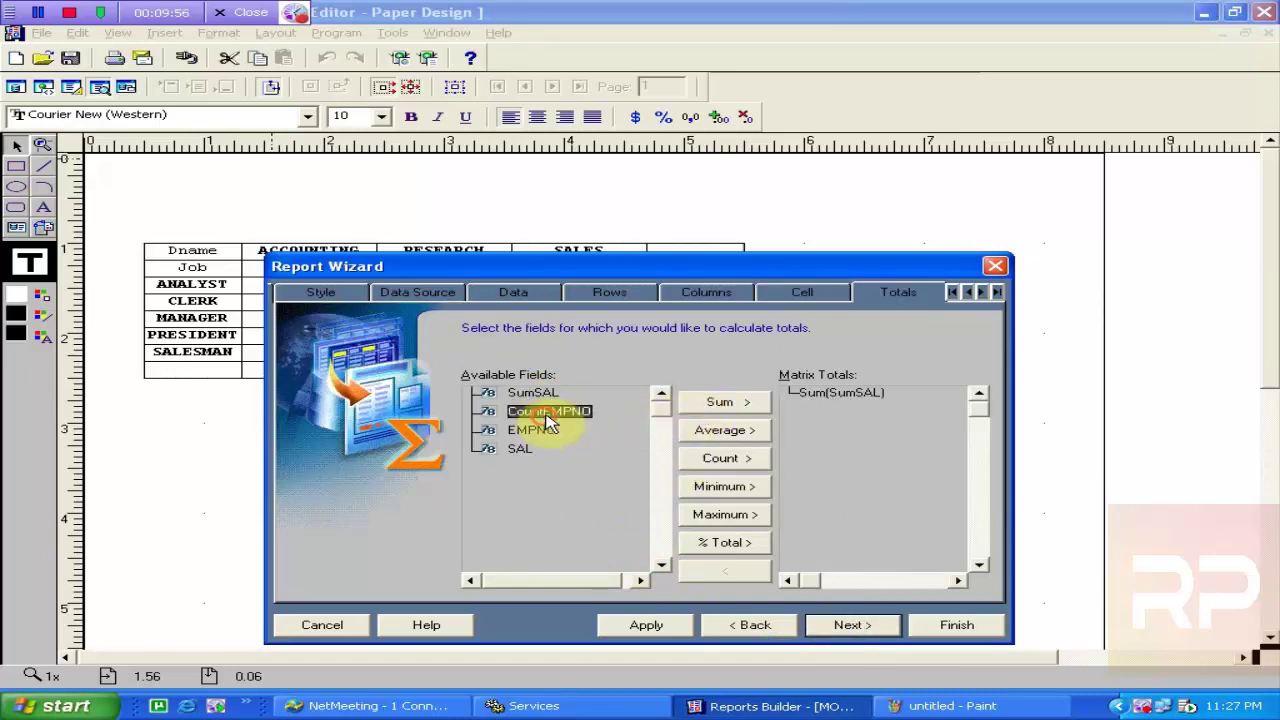
pyautogui.click(686, 413)
pyautogui.click(850, 625)
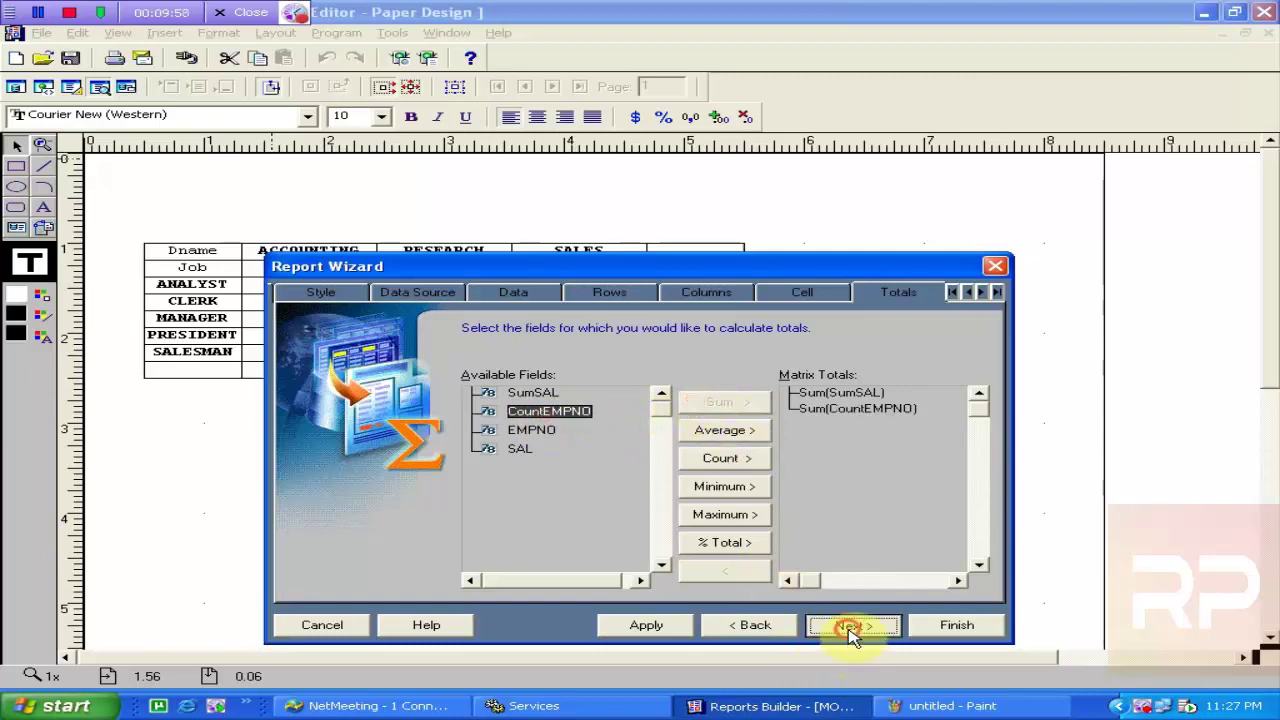
pyautogui.click(884, 632)
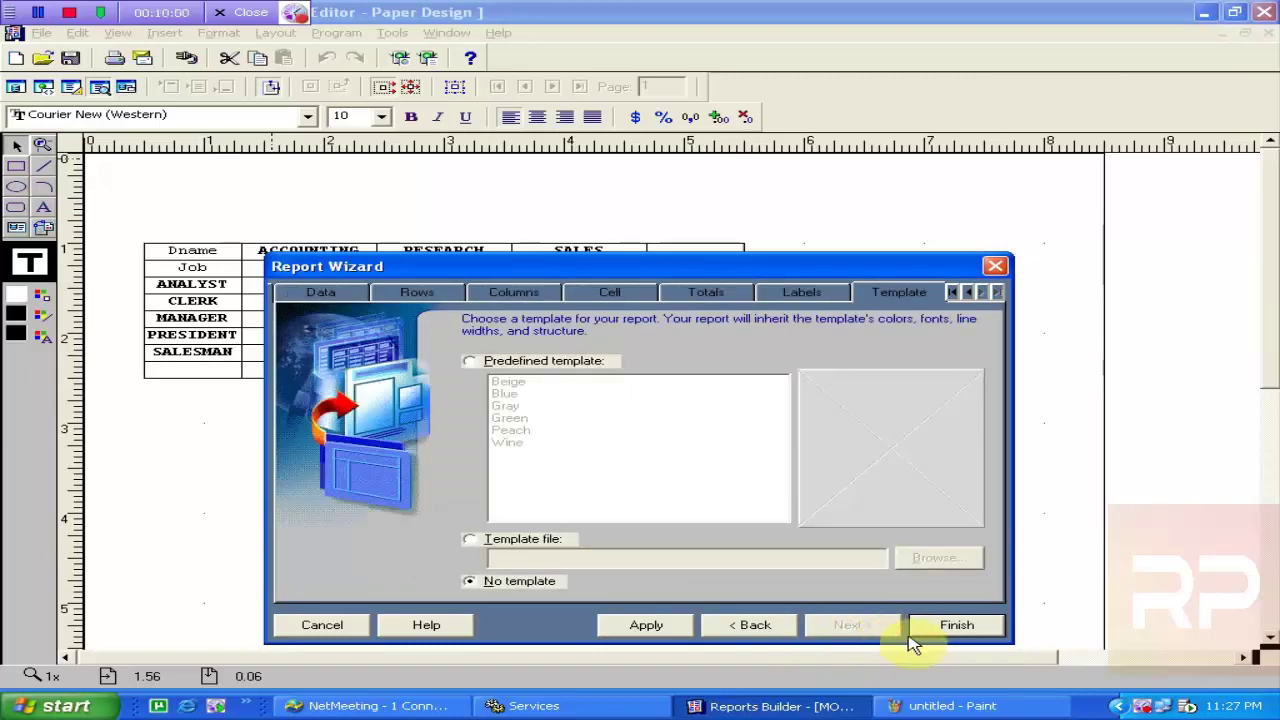
pyautogui.click(926, 636)
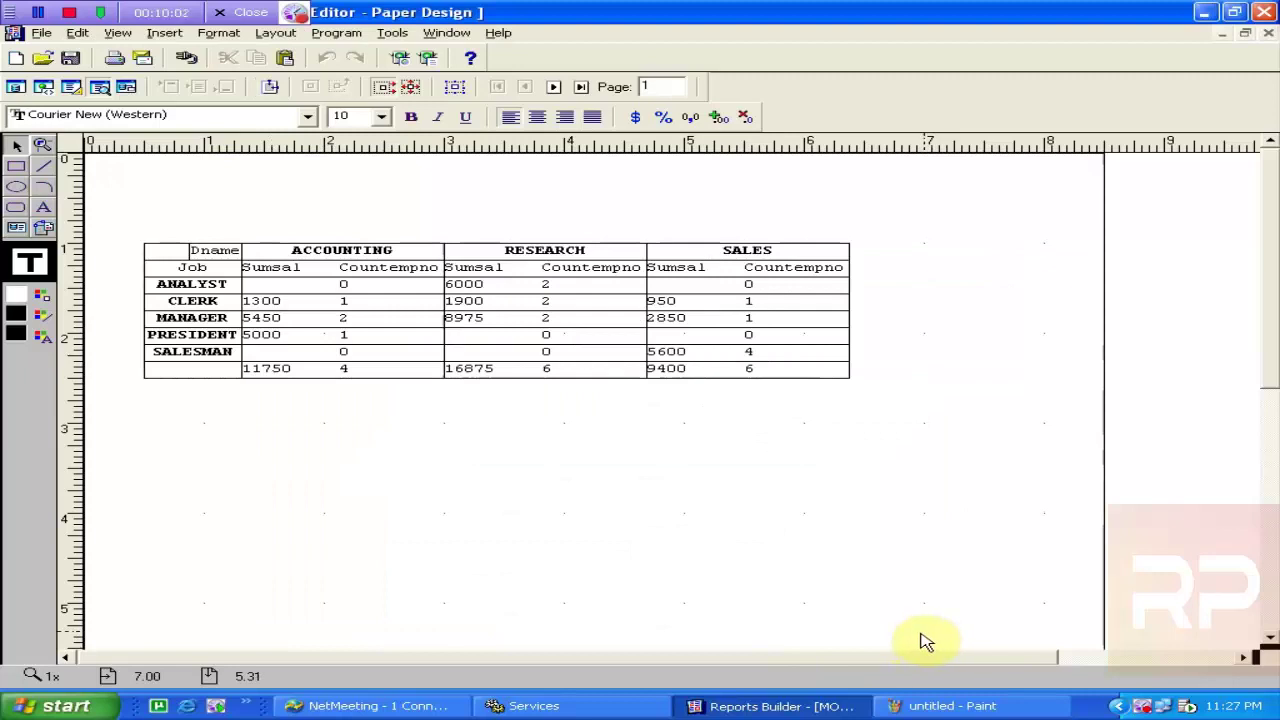
# Rename the Sumsal column header in the matrix to Salary.
pyautogui.click(285, 267)
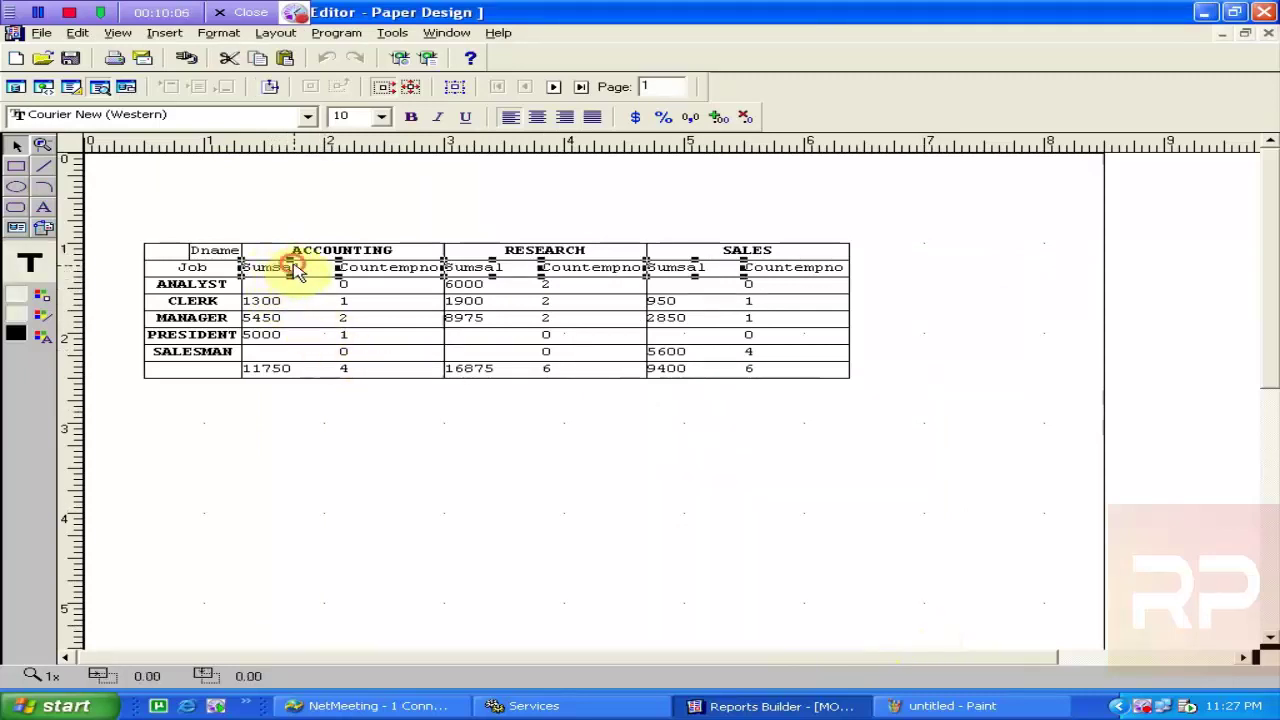
pyautogui.doubleClick(290, 267)
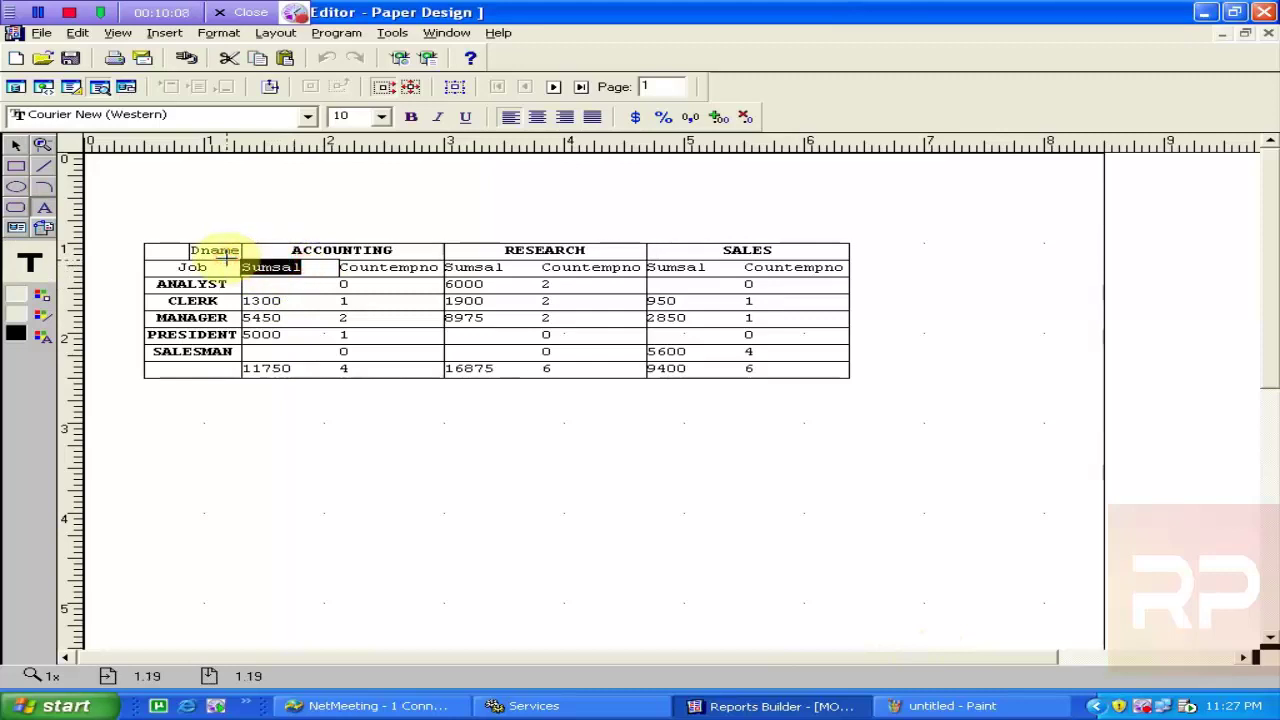
pyautogui.write('S')
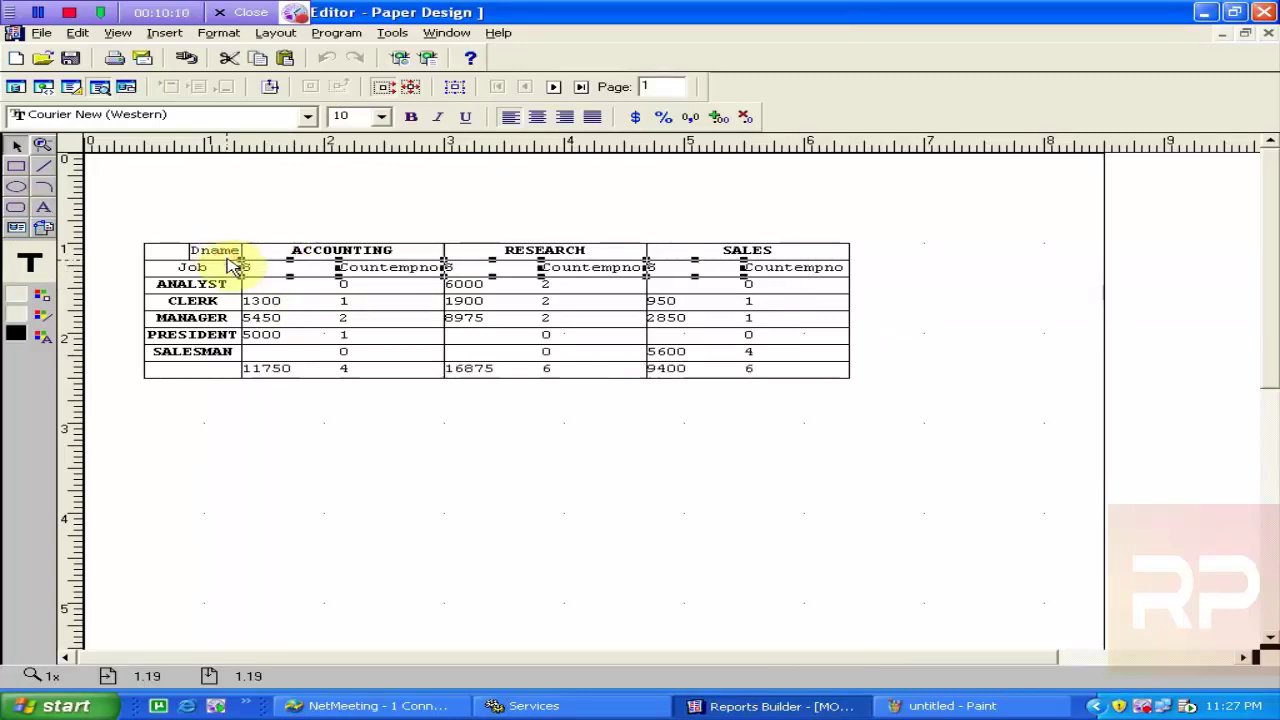
pyautogui.click(271, 262)
pyautogui.click(269, 268)
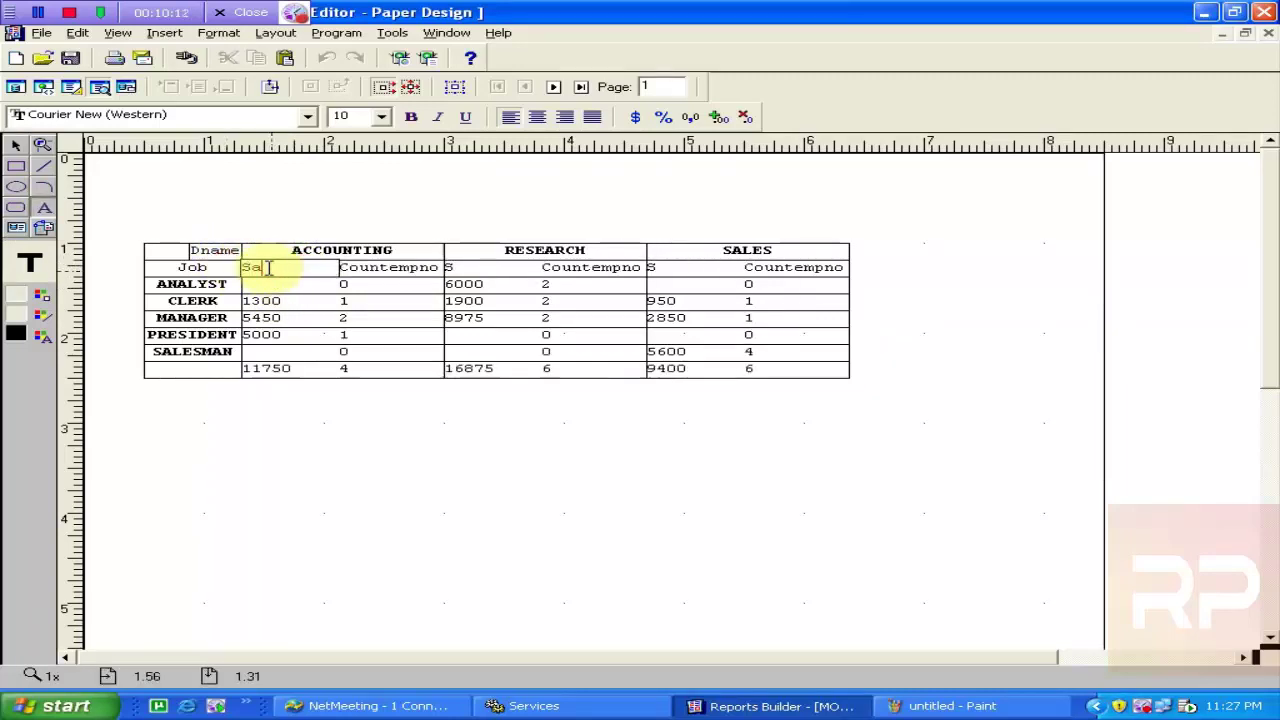
pyautogui.click(380, 396)
# Rename the Countempno column header in the matrix to Employees.
pyautogui.click(375, 277)
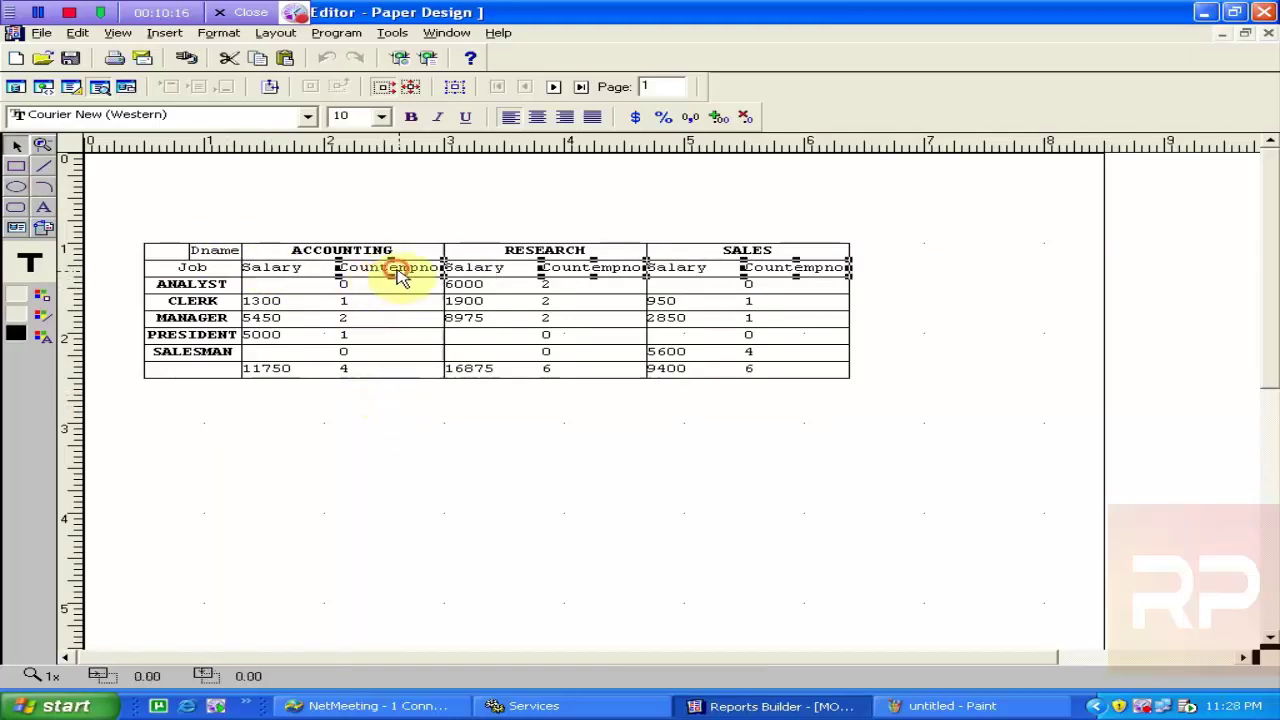
pyautogui.click(412, 268)
pyautogui.moveTo(430, 268); pyautogui.dragTo(287, 266)
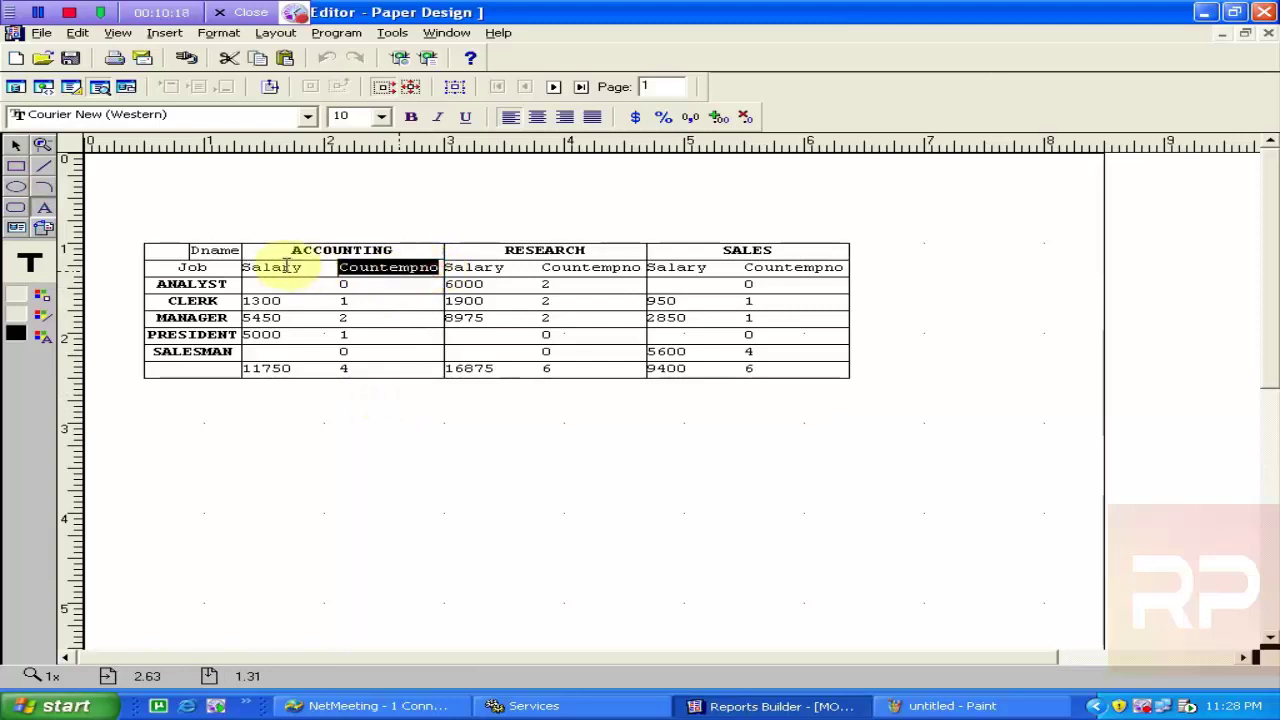
pyautogui.write('Em')
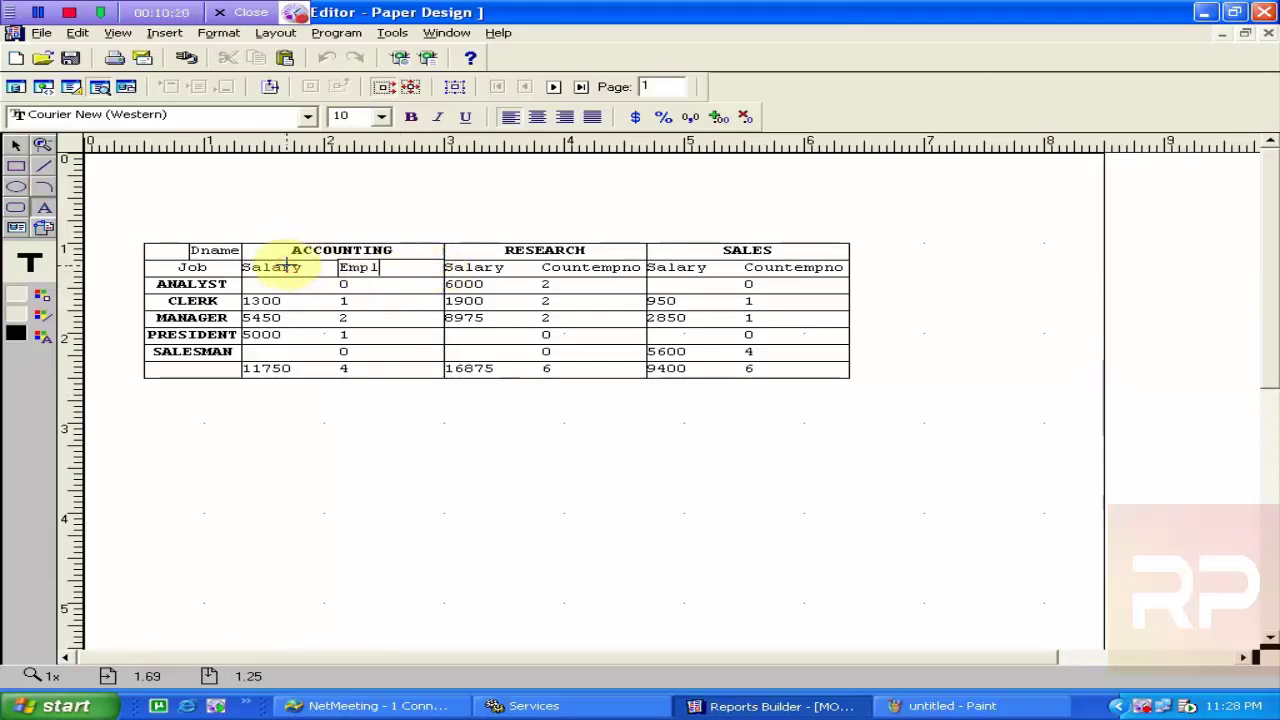
pyautogui.write('ployees')
pyautogui.click(380, 474)
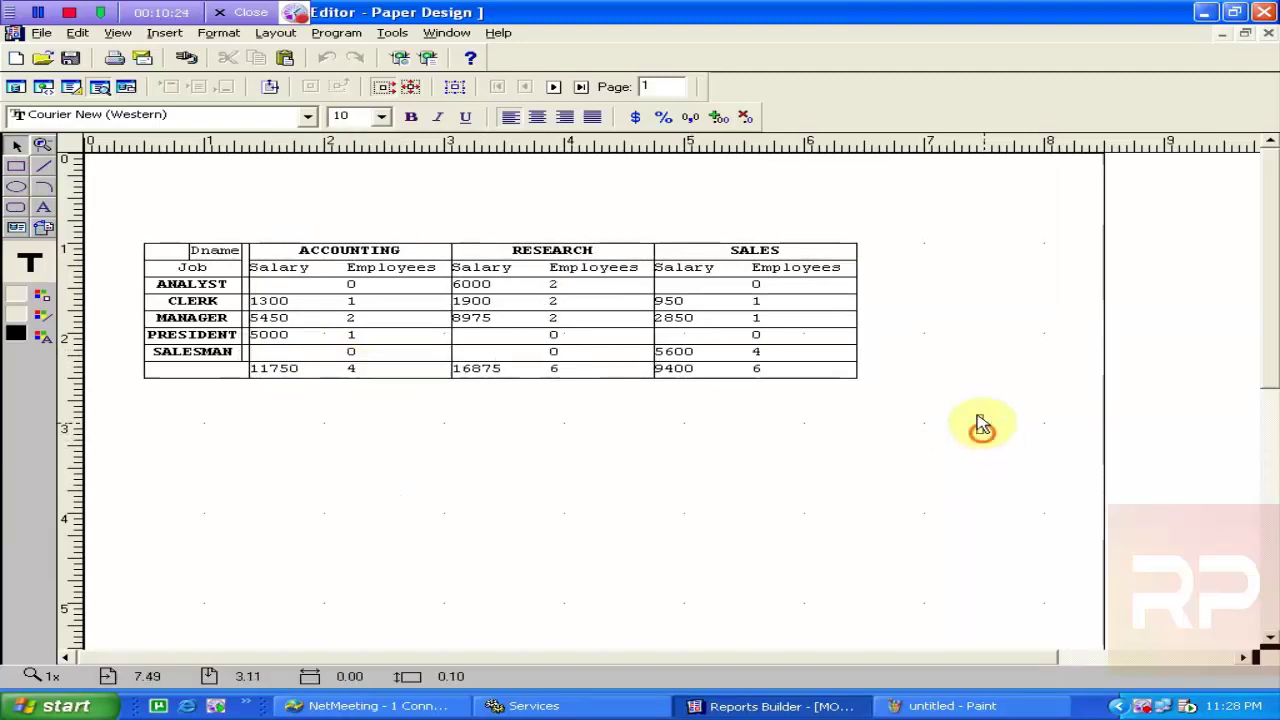
# Apply black border lines to all objects of the matrix.
pyautogui.hotkey('ctrl', 'a')
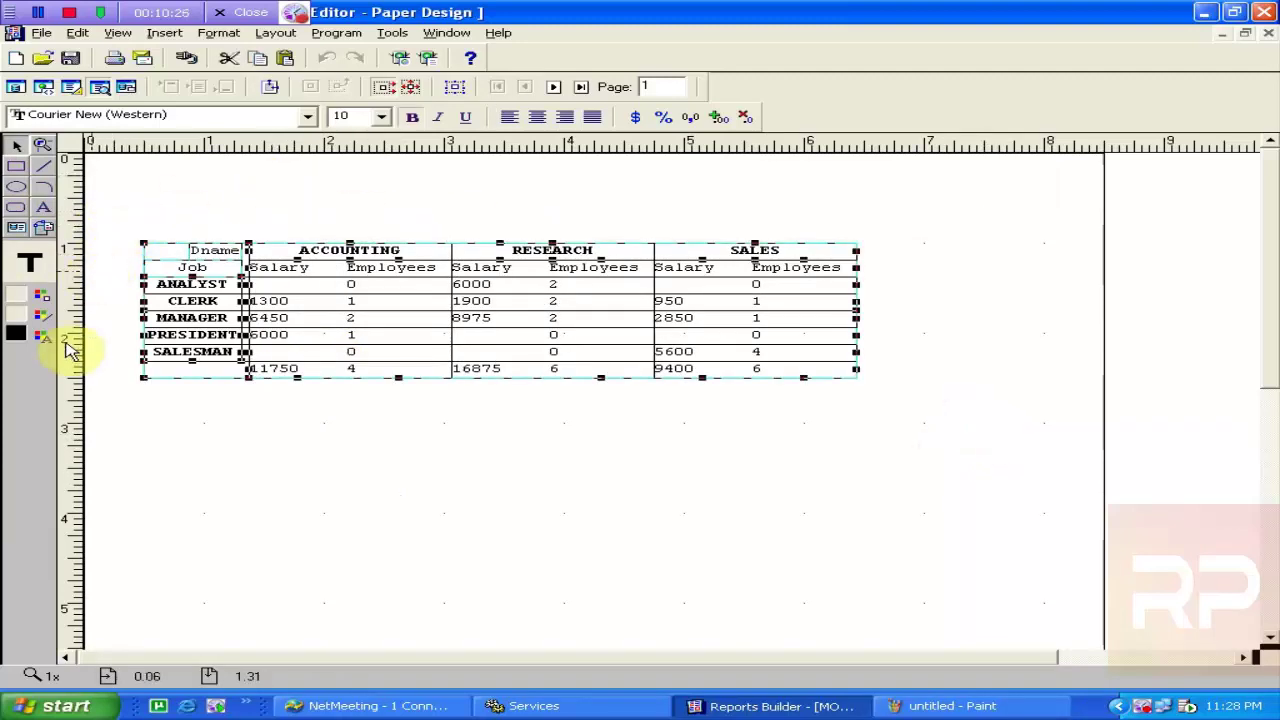
pyautogui.click(47, 333)
pyautogui.click(80, 312)
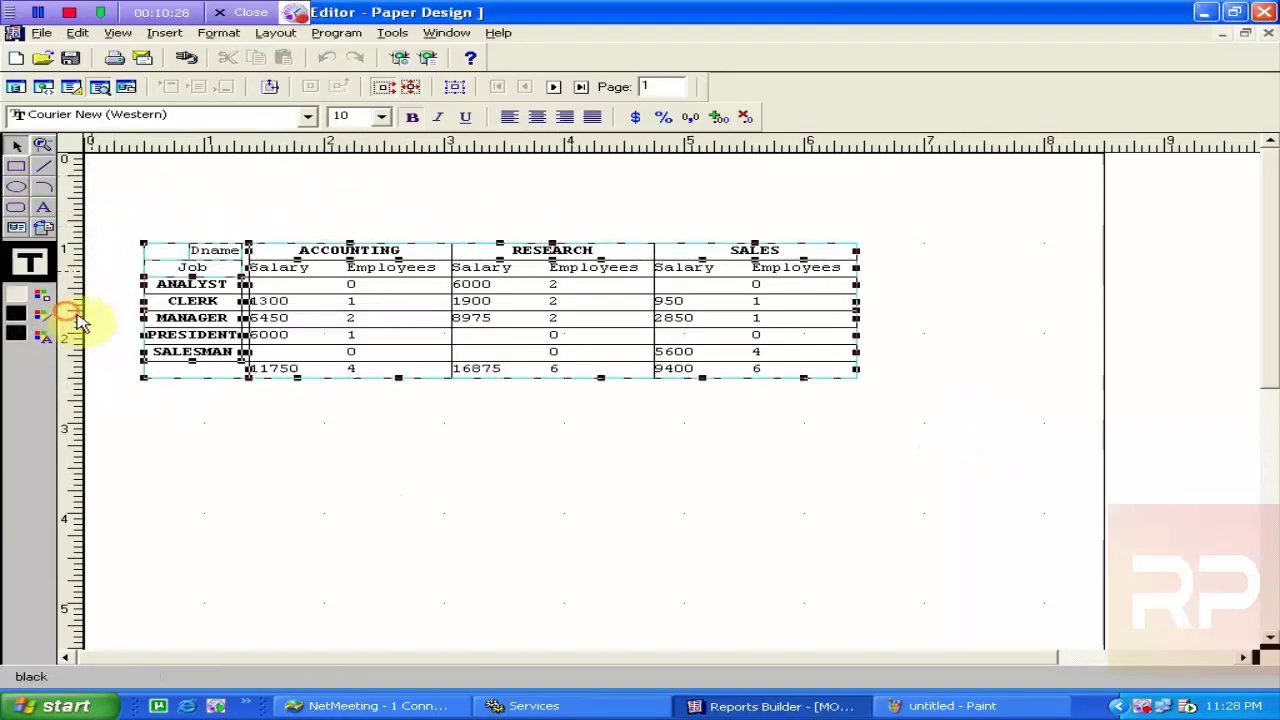
pyautogui.click(318, 430)
# Widen the job name cells to meet the ACCOUNTING column, and stretch the Dname label to the matrix's outer edge.
pyautogui.click(226, 306)
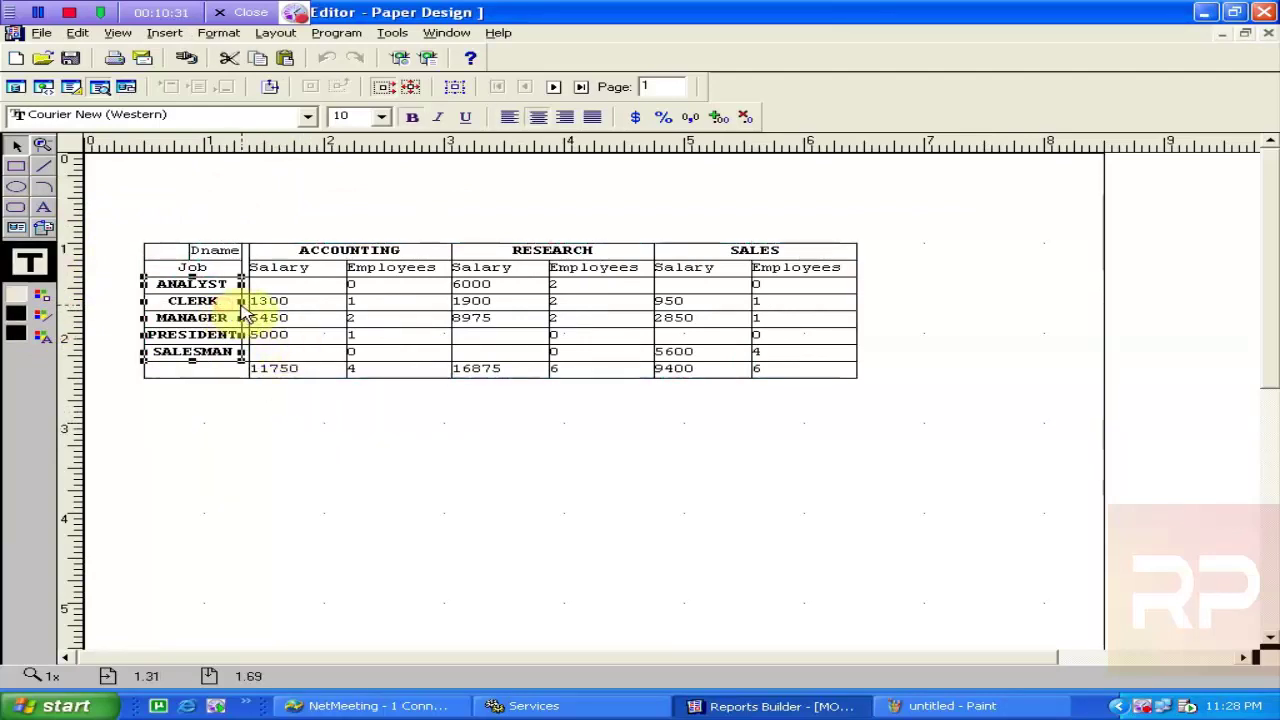
pyautogui.moveTo(241, 303); pyautogui.dragTo(249, 302)
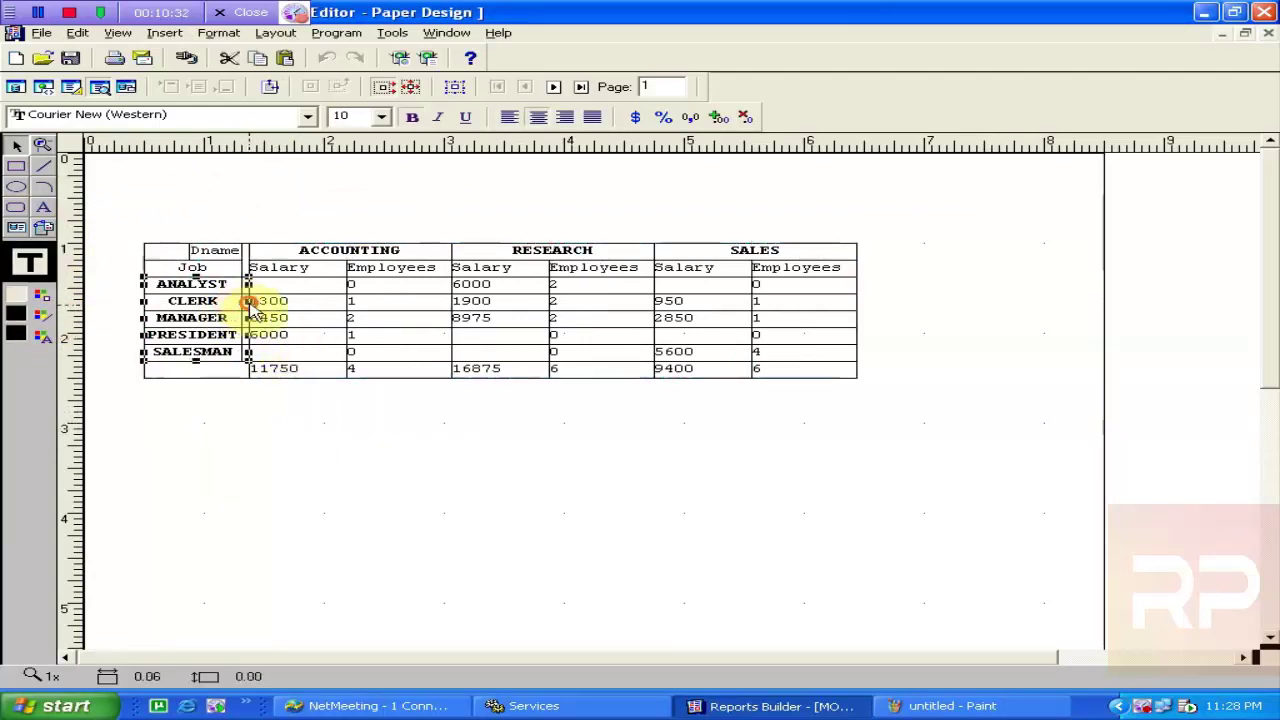
pyautogui.click(212, 254)
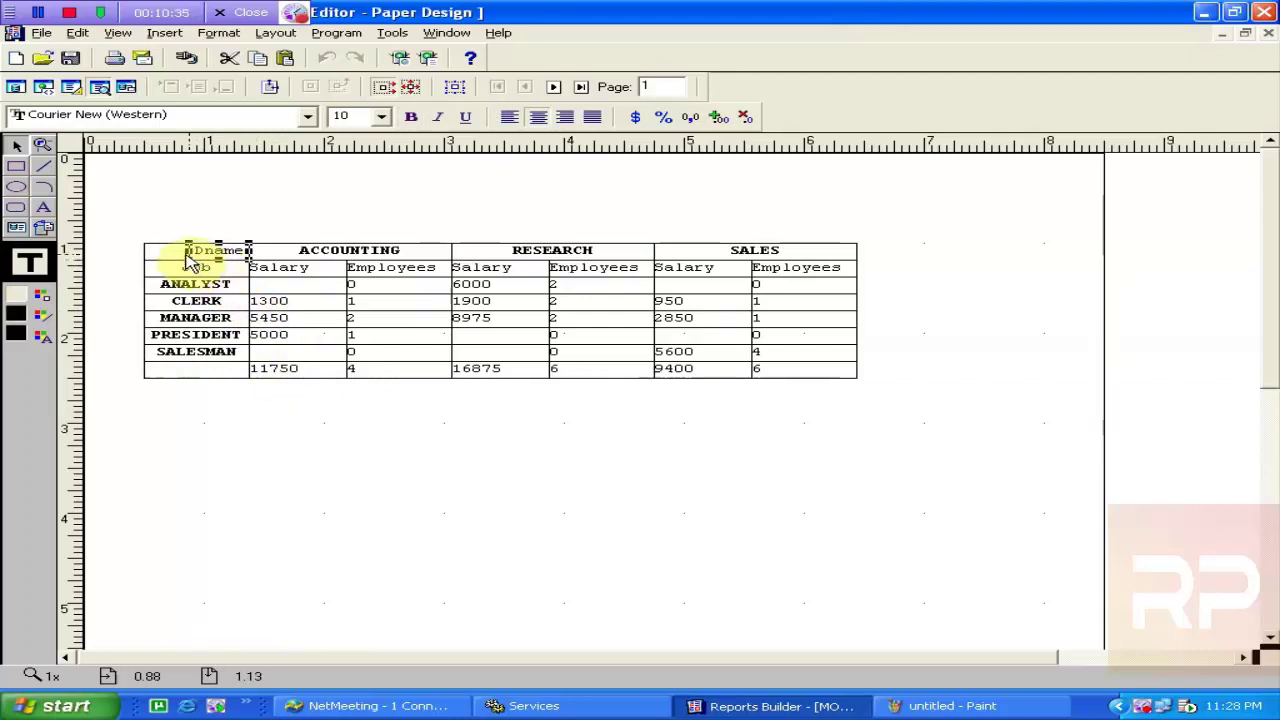
pyautogui.moveTo(188, 250); pyautogui.dragTo(138, 251)
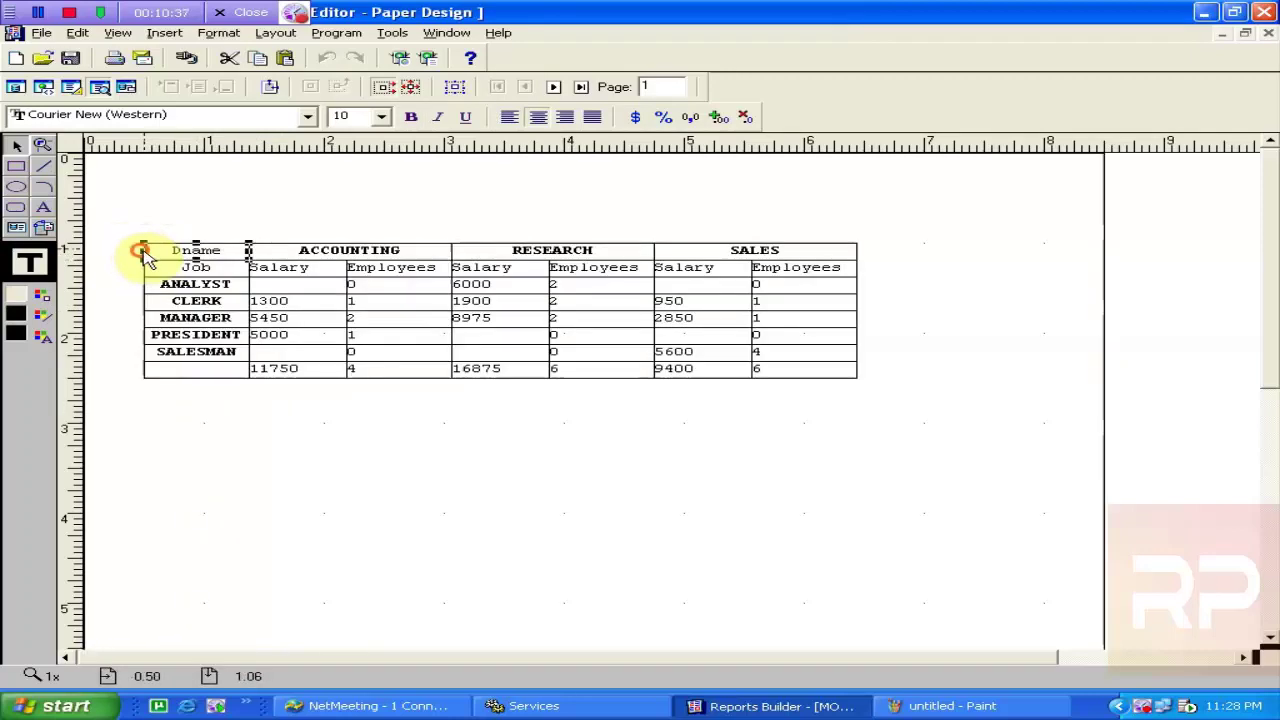
# Center the text of all headers, cell values and totals in the matrix.
pyautogui.click(278, 270)
pyautogui.click(295, 292)
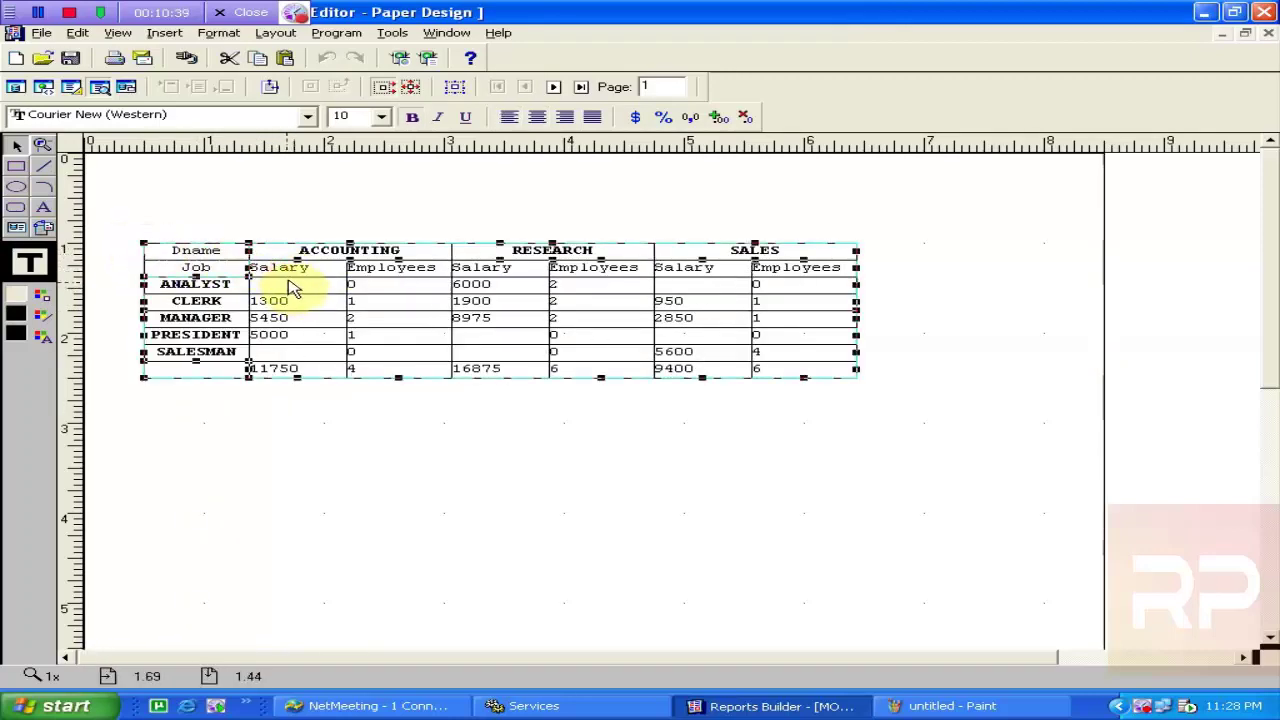
pyautogui.click(538, 117)
pyautogui.click(502, 418)
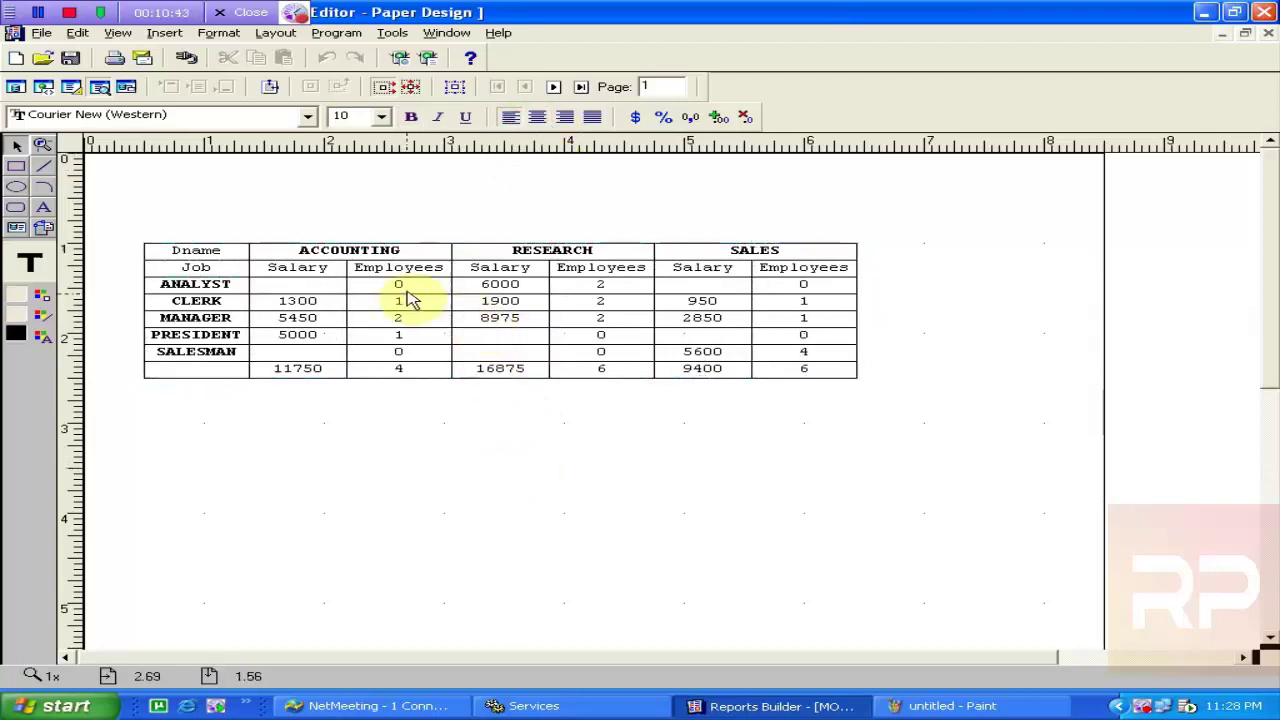
# Make the Salary and Employees column headers bold.
pyautogui.click(297, 268)
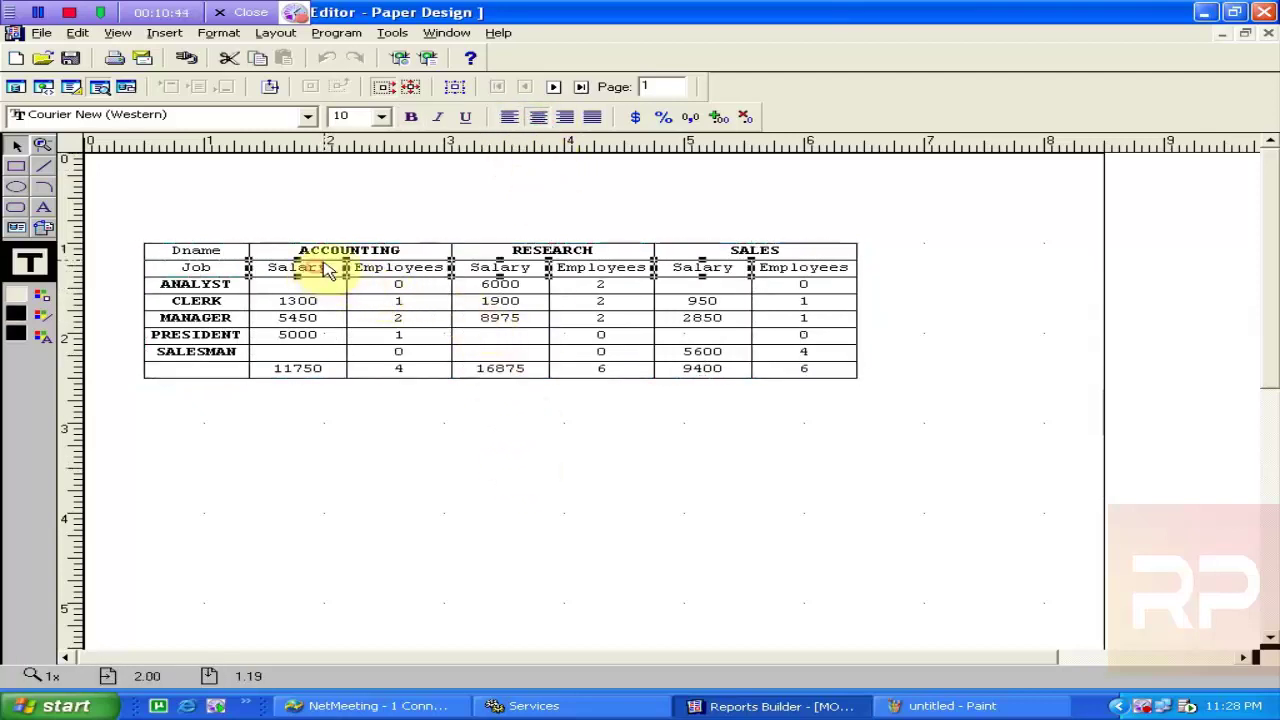
pyautogui.click(410, 117)
pyautogui.click(413, 266)
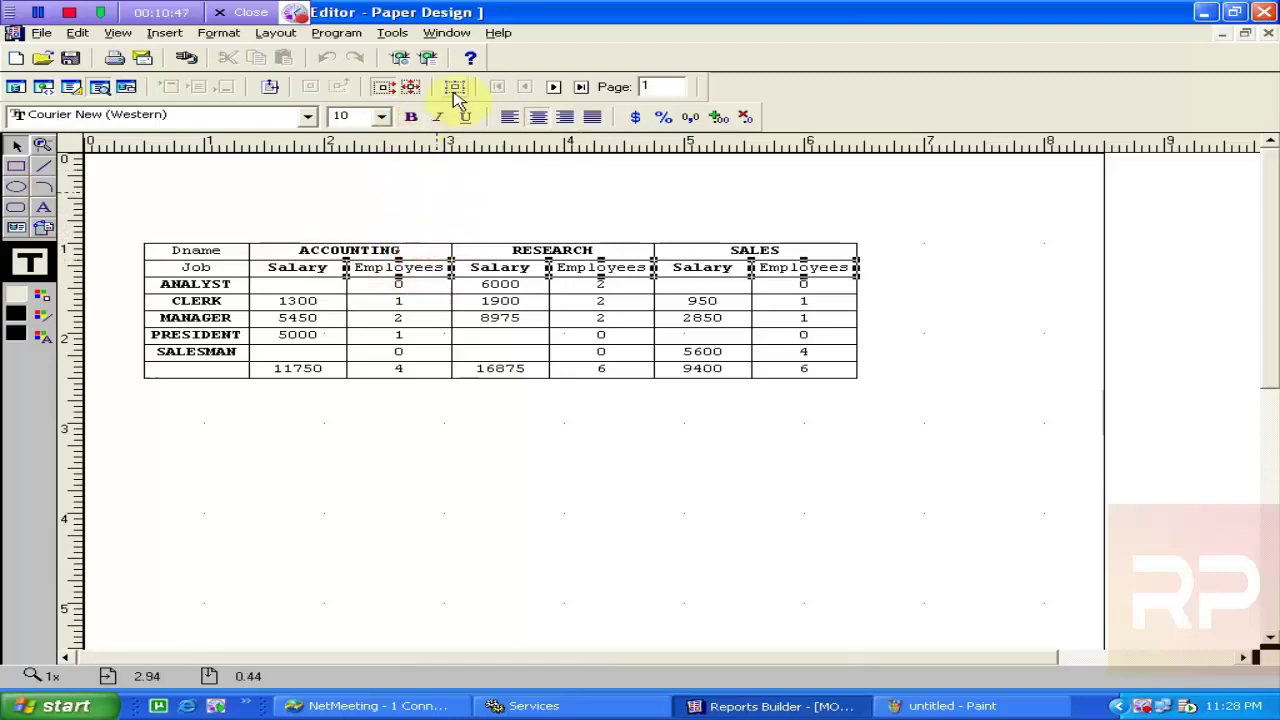
pyautogui.click(418, 118)
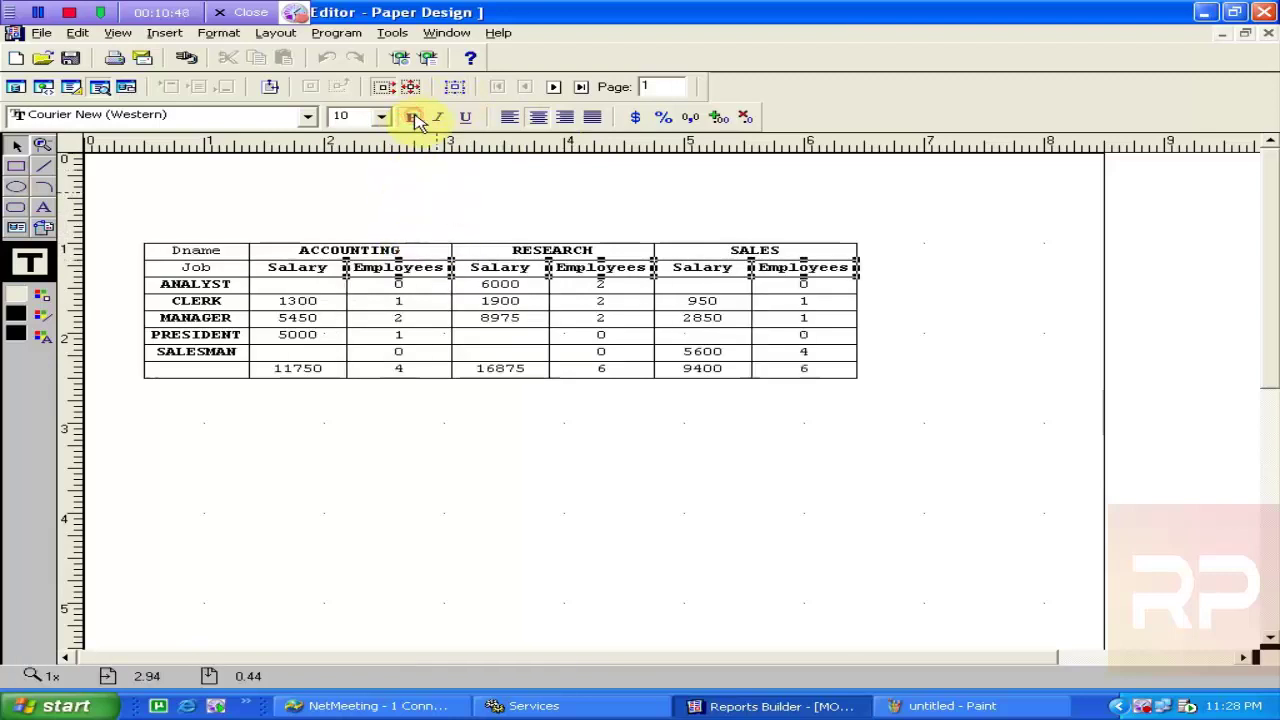
pyautogui.click(545, 445)
# Make the Salary and Employees totals beneath each department column bold.
pyautogui.click(316, 370)
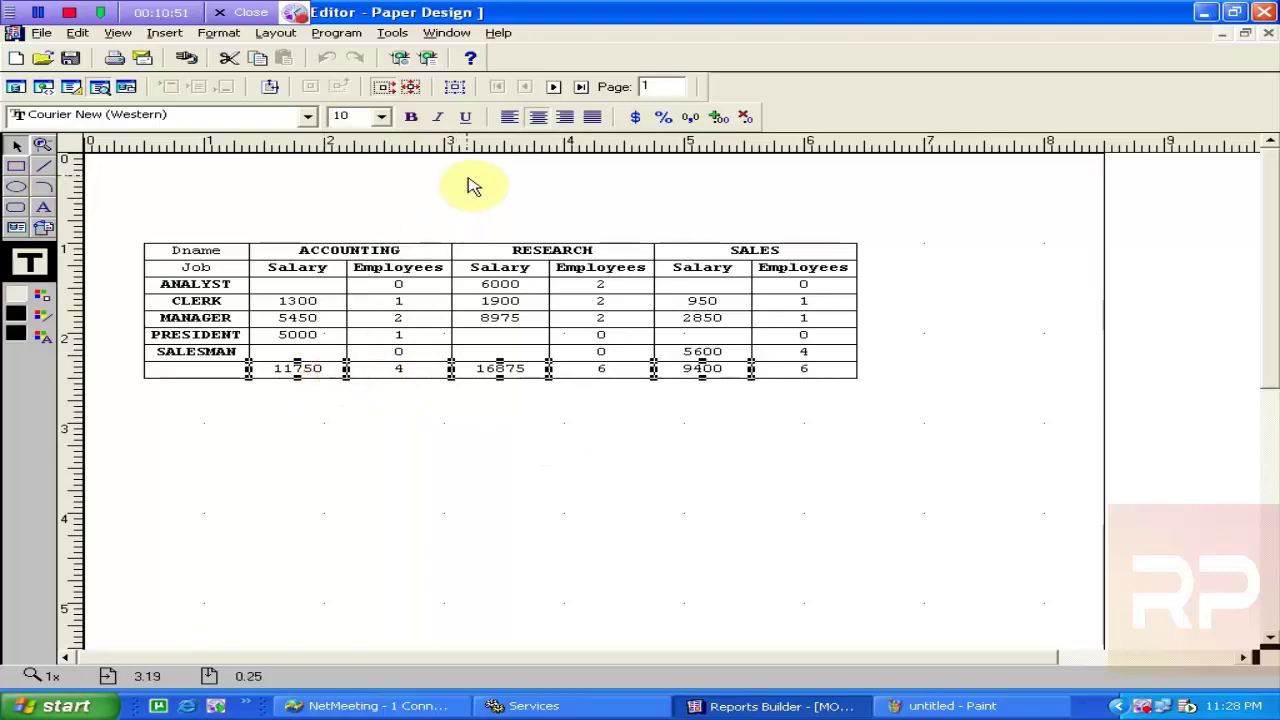
pyautogui.click(410, 117)
pyautogui.click(405, 368)
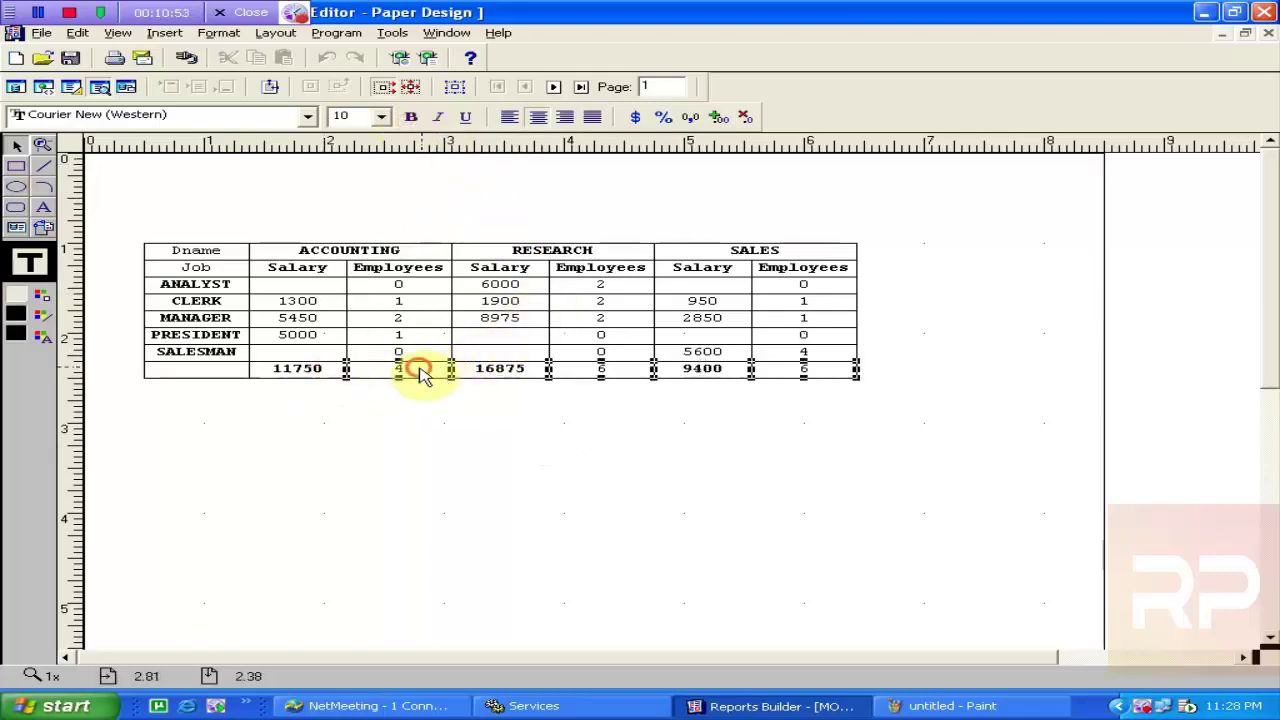
pyautogui.click(412, 118)
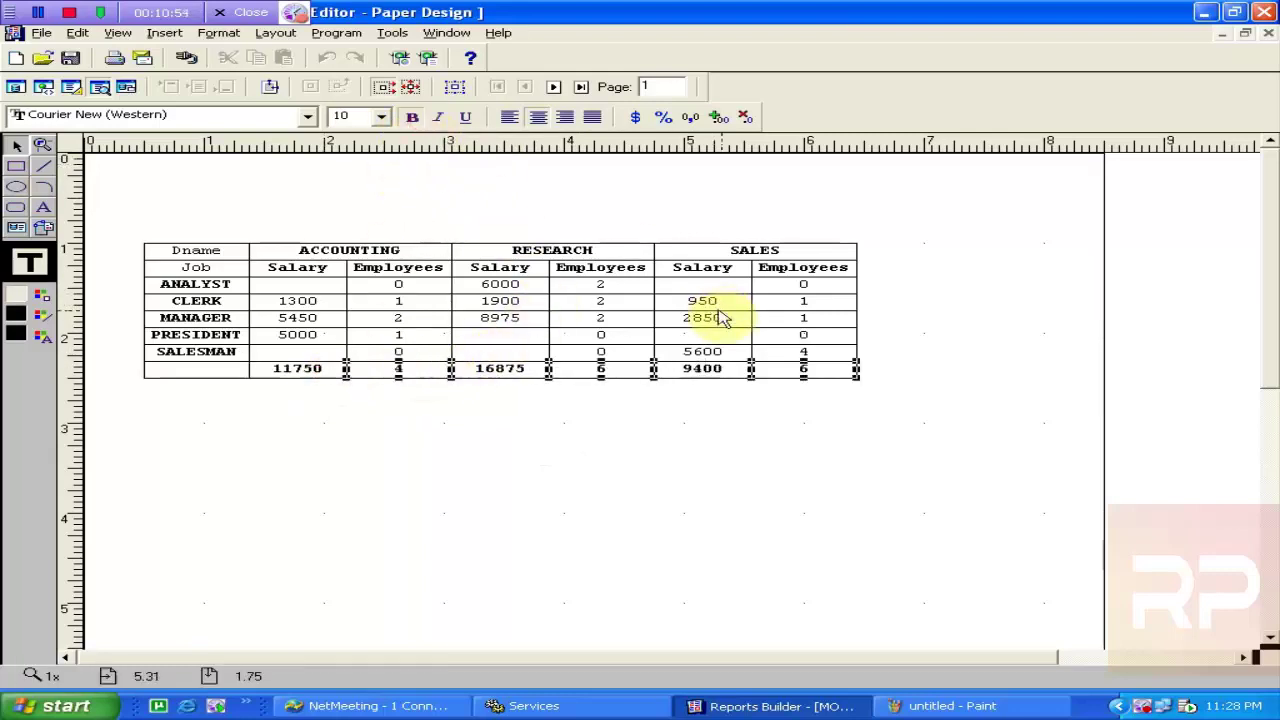
pyautogui.click(815, 288)
pyautogui.click(949, 272)
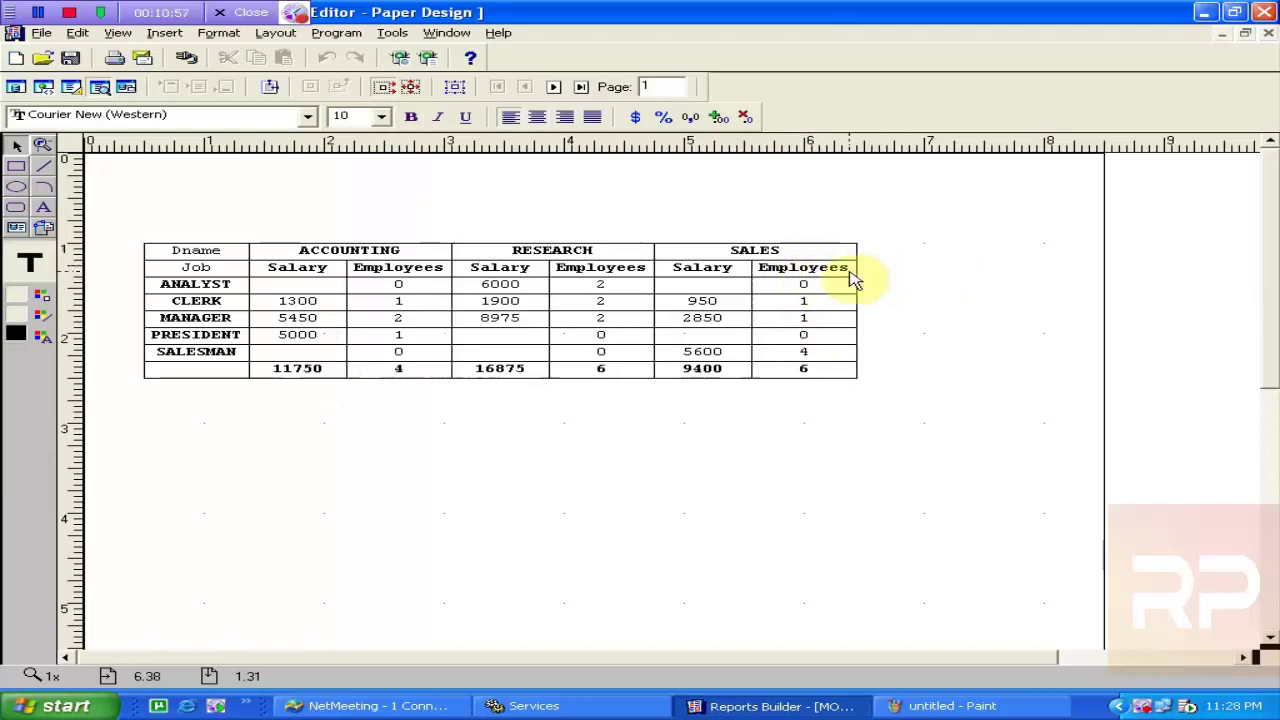
# Center the per-job total columns and grand totals on page 2 and give them black border lines.
pyautogui.click(555, 88)
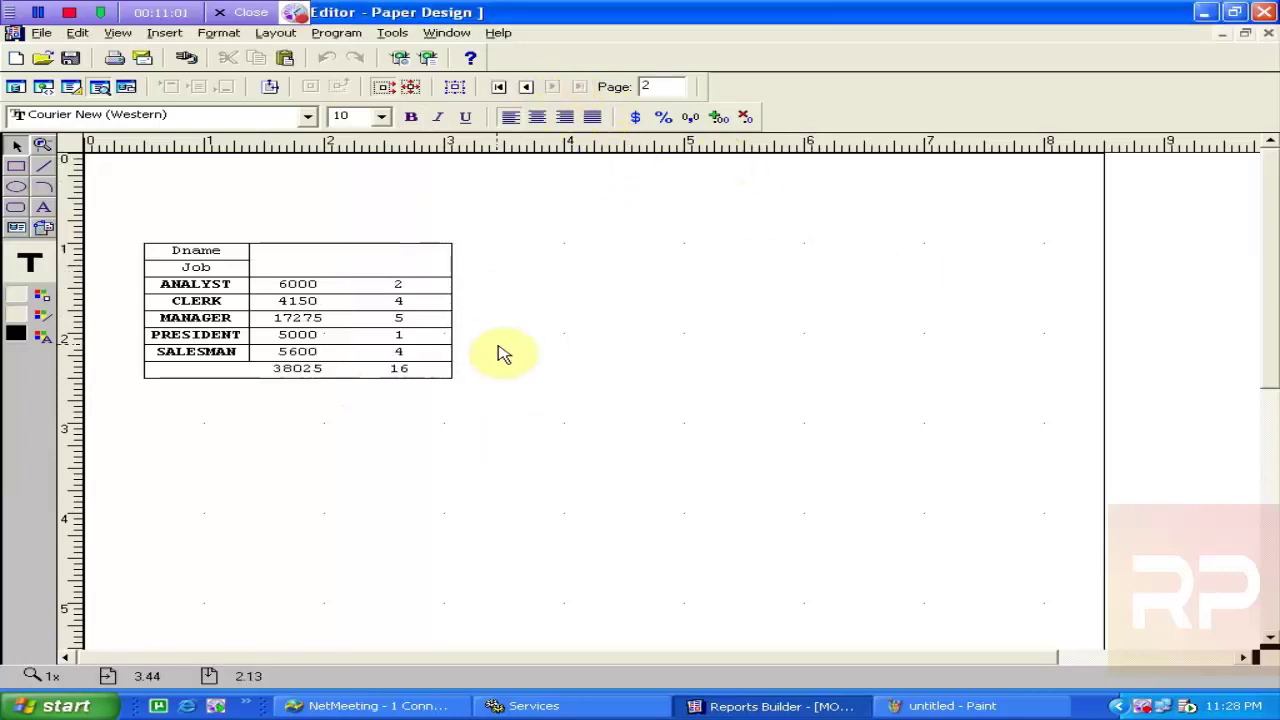
pyautogui.click(320, 308)
pyautogui.moveTo(657, 417); pyautogui.dragTo(237, 214)
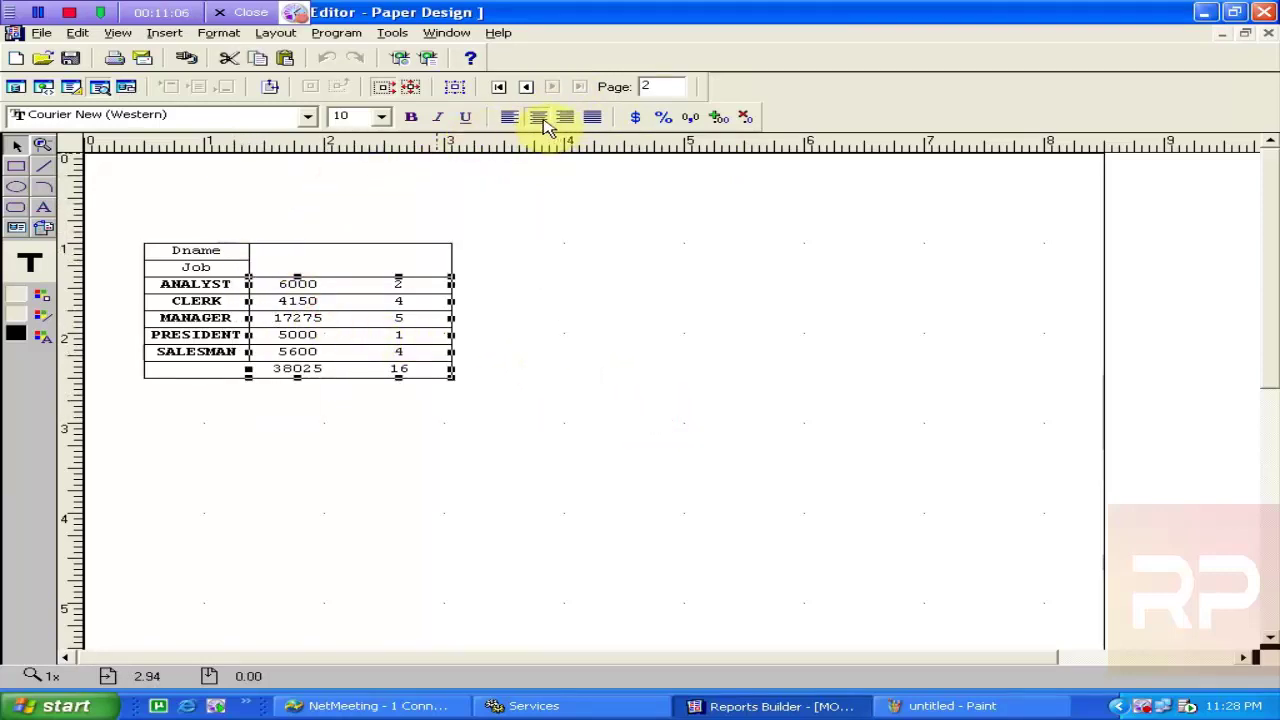
pyautogui.click(42, 315)
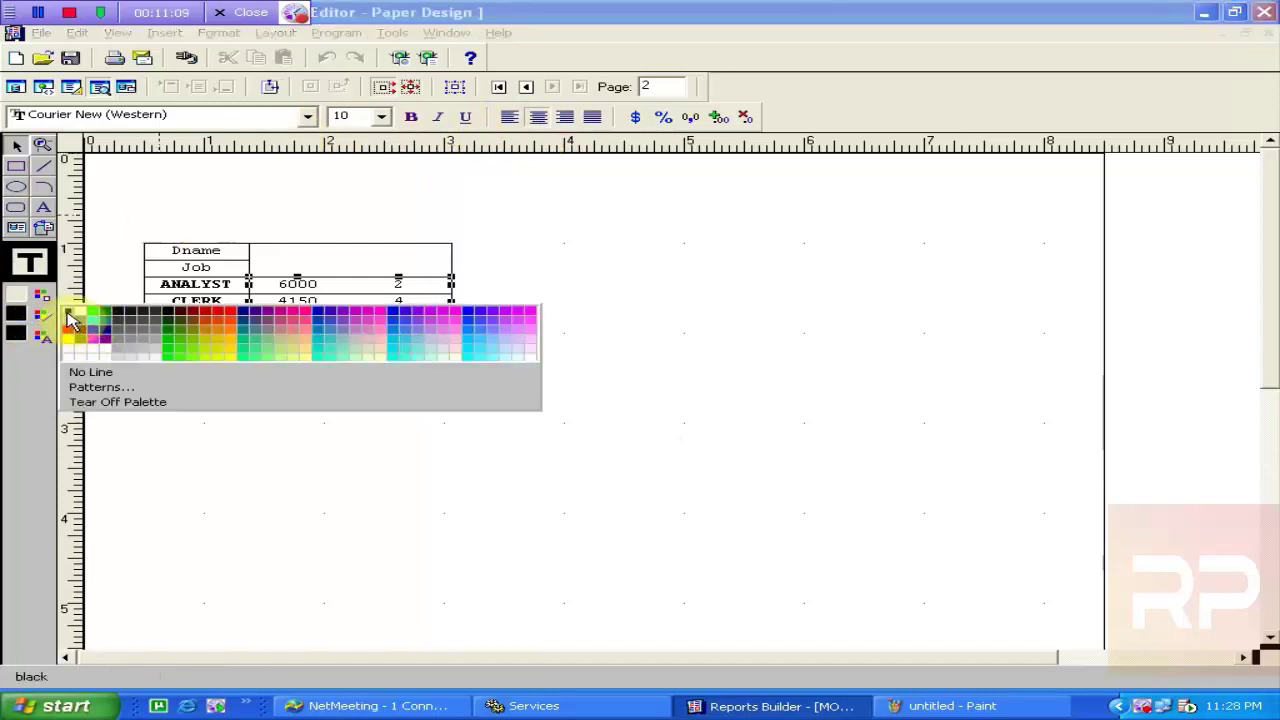
pyautogui.click(68, 313)
pyautogui.click(277, 435)
# Make the salary and employee grand totals on page 2 bold.
pyautogui.click(295, 368)
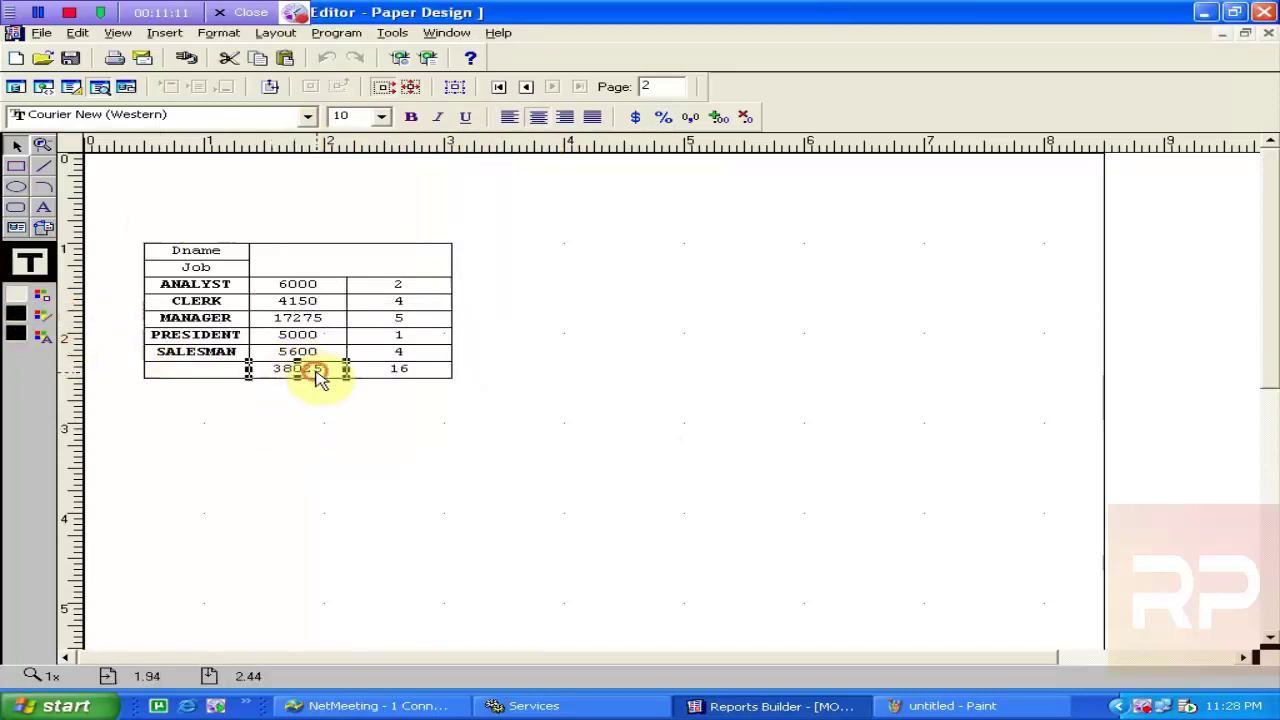
pyautogui.click(418, 120)
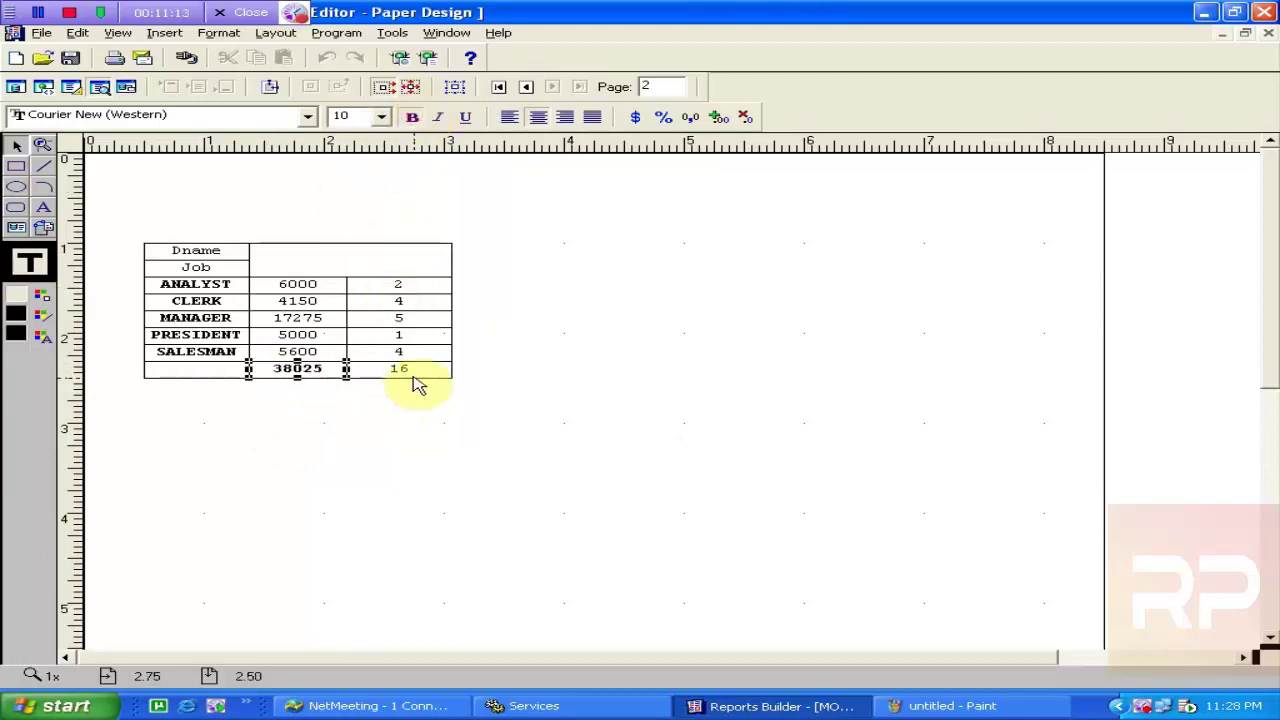
pyautogui.click(400, 367)
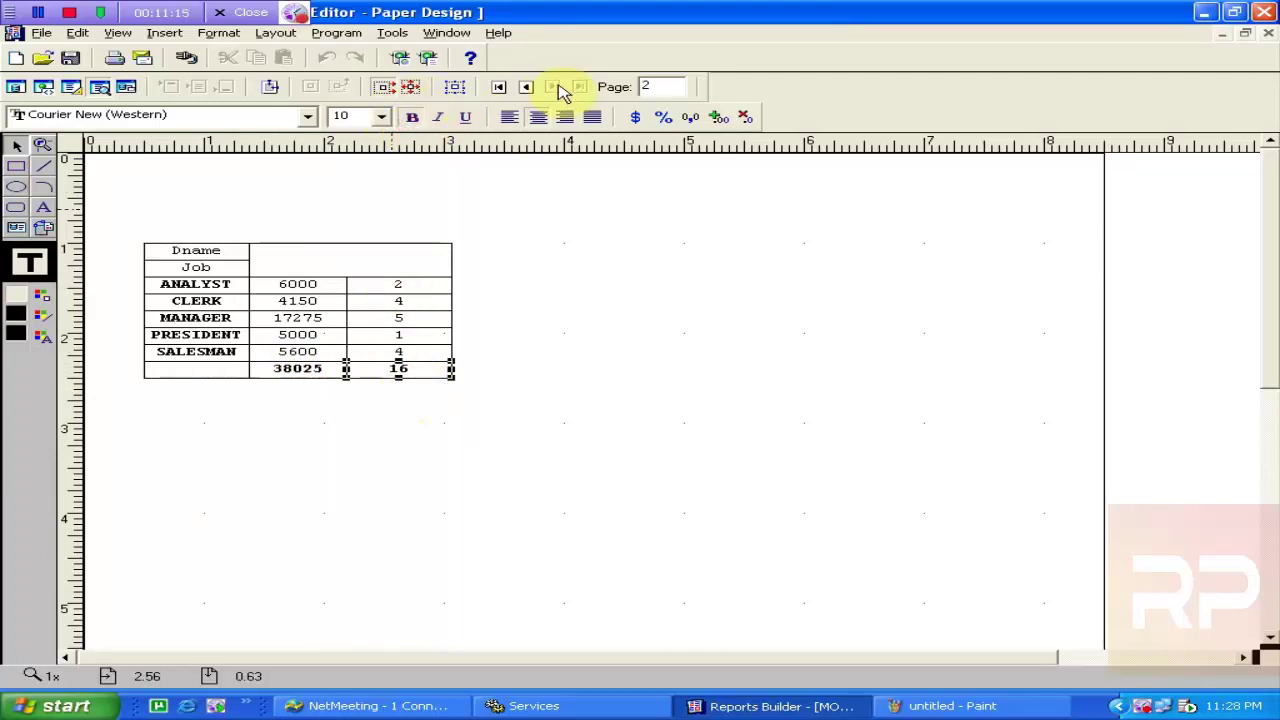
# On page 1, narrow the Salary columns, shift the Employees columns against them, and narrow the Employees columns.
pyautogui.click(526, 87)
pyautogui.click(398, 300)
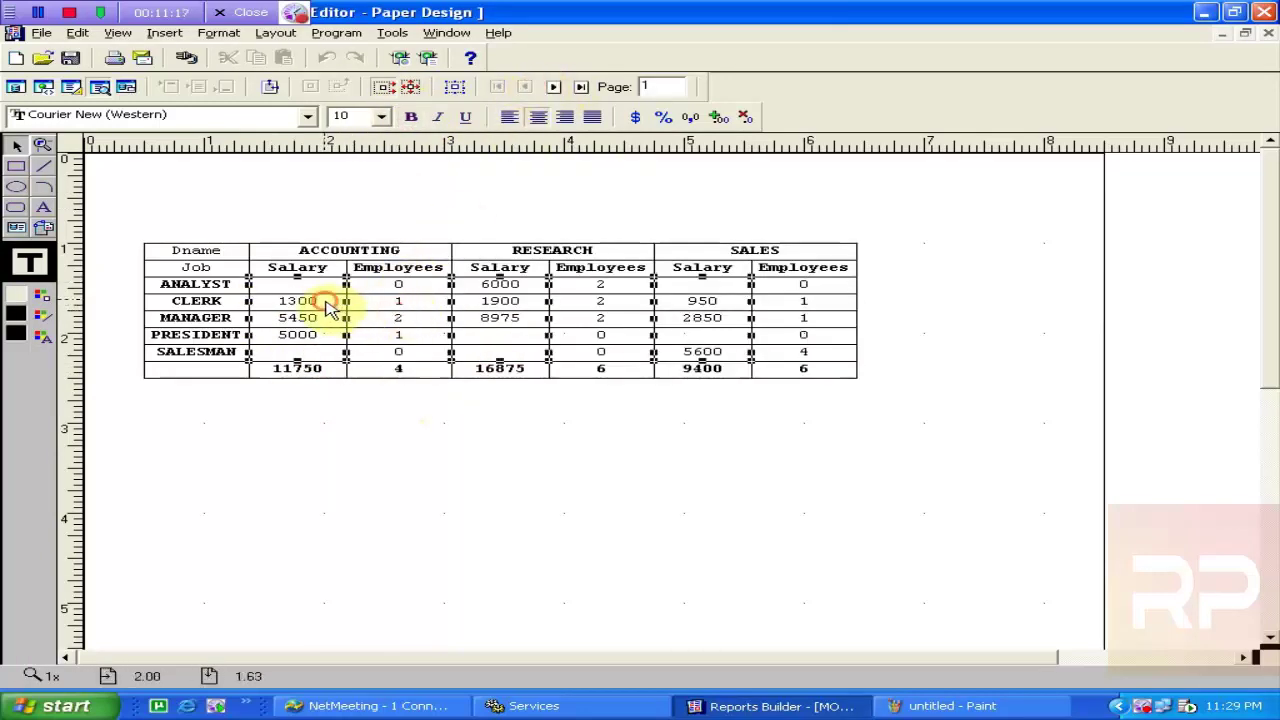
pyautogui.moveTo(347, 310); pyautogui.dragTo(333, 305)
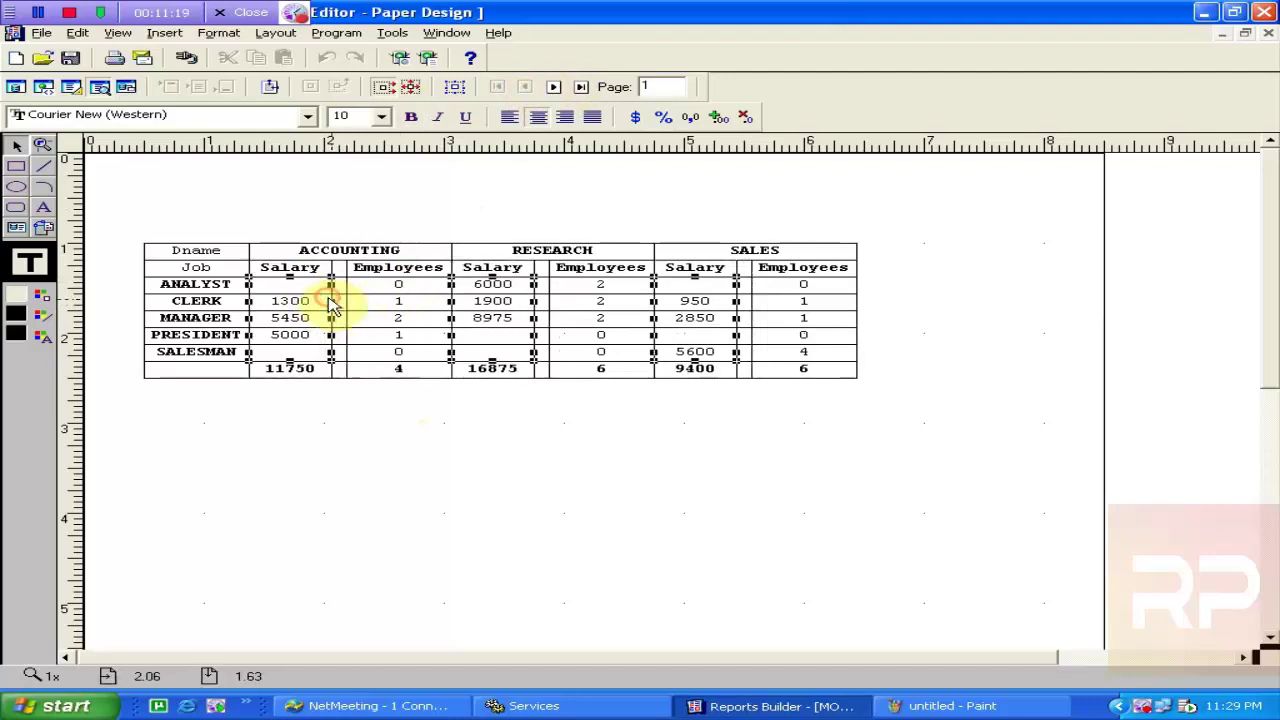
pyautogui.click(368, 300)
pyautogui.press('Left')
pyautogui.press('Left')
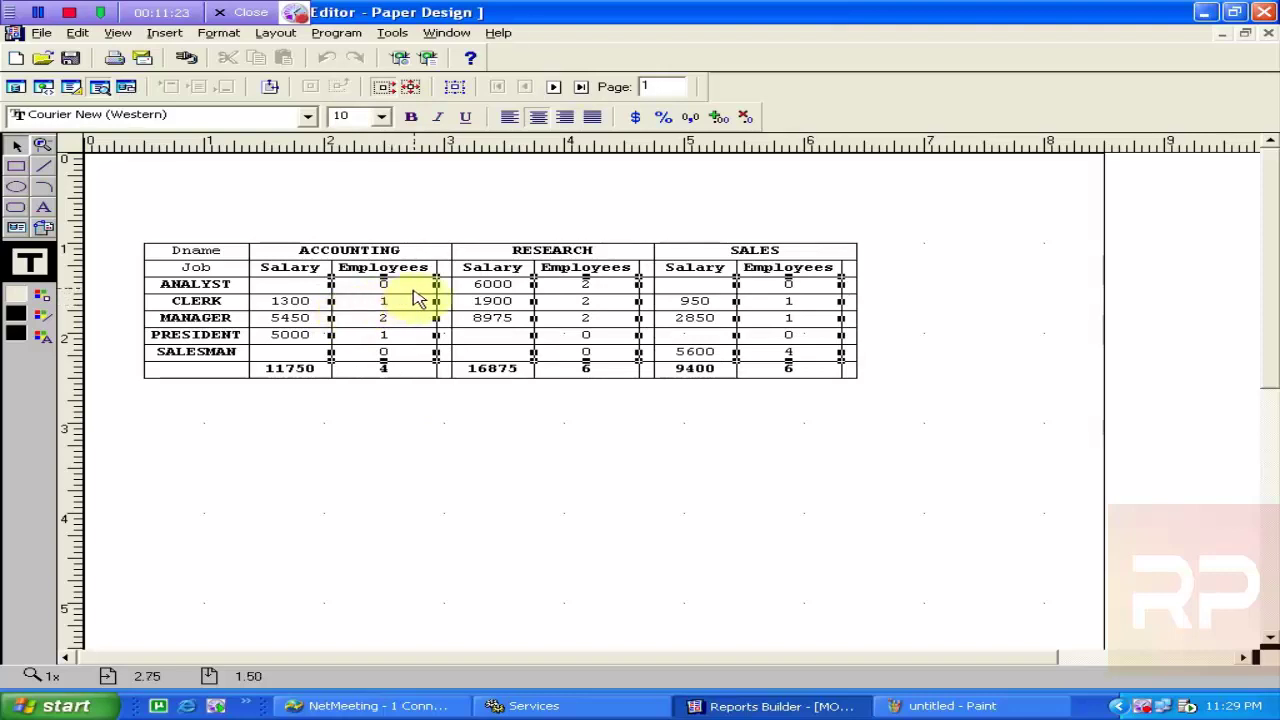
pyautogui.moveTo(437, 290); pyautogui.dragTo(410, 295)
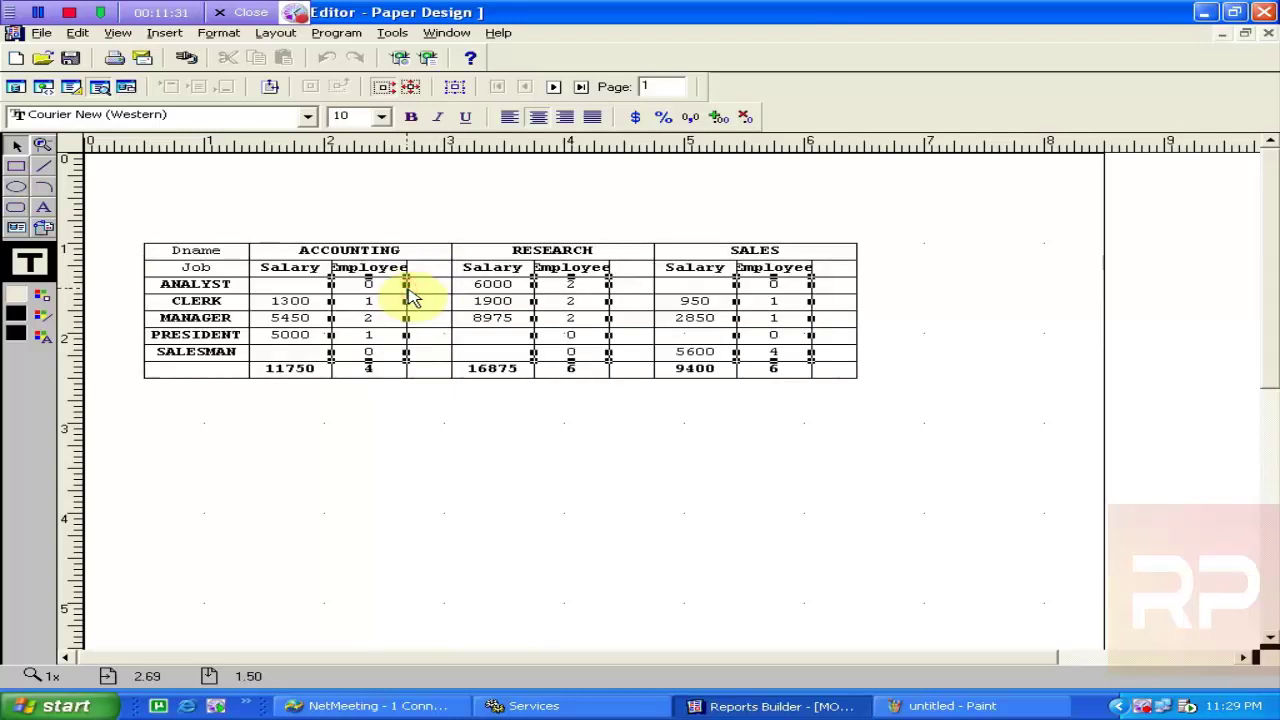
pyautogui.click(465, 294)
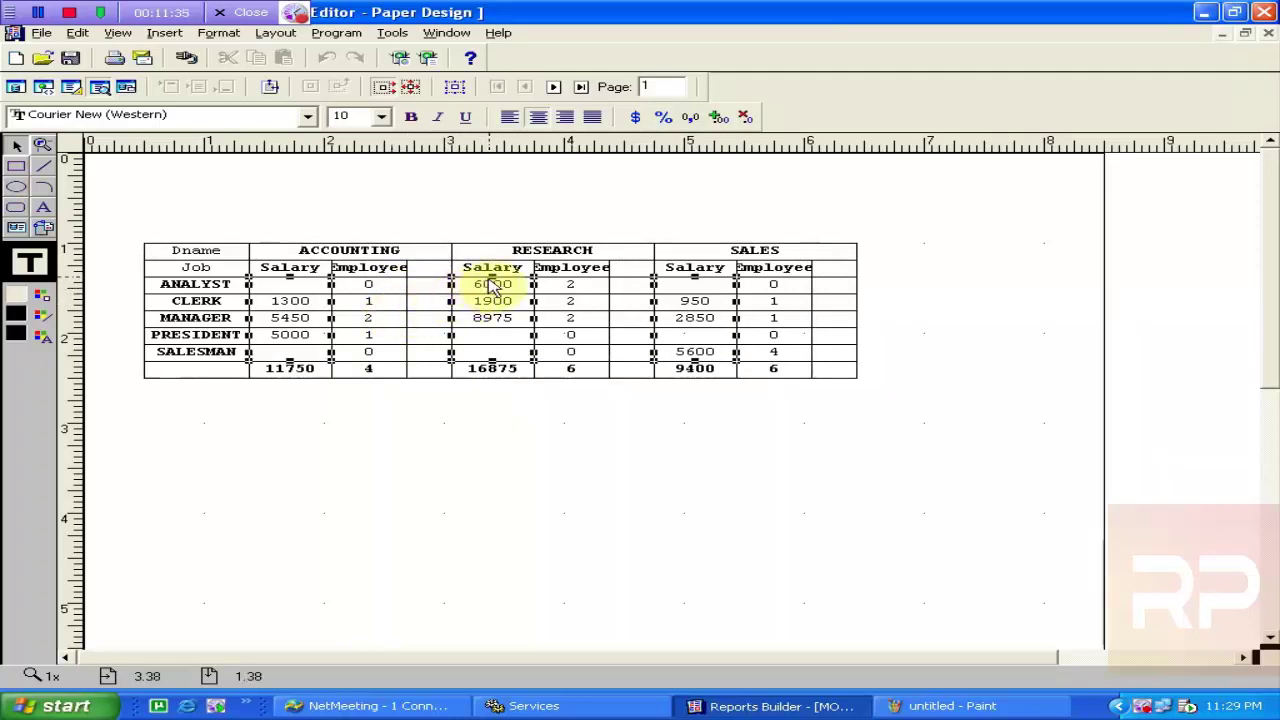
pyautogui.click(493, 279)
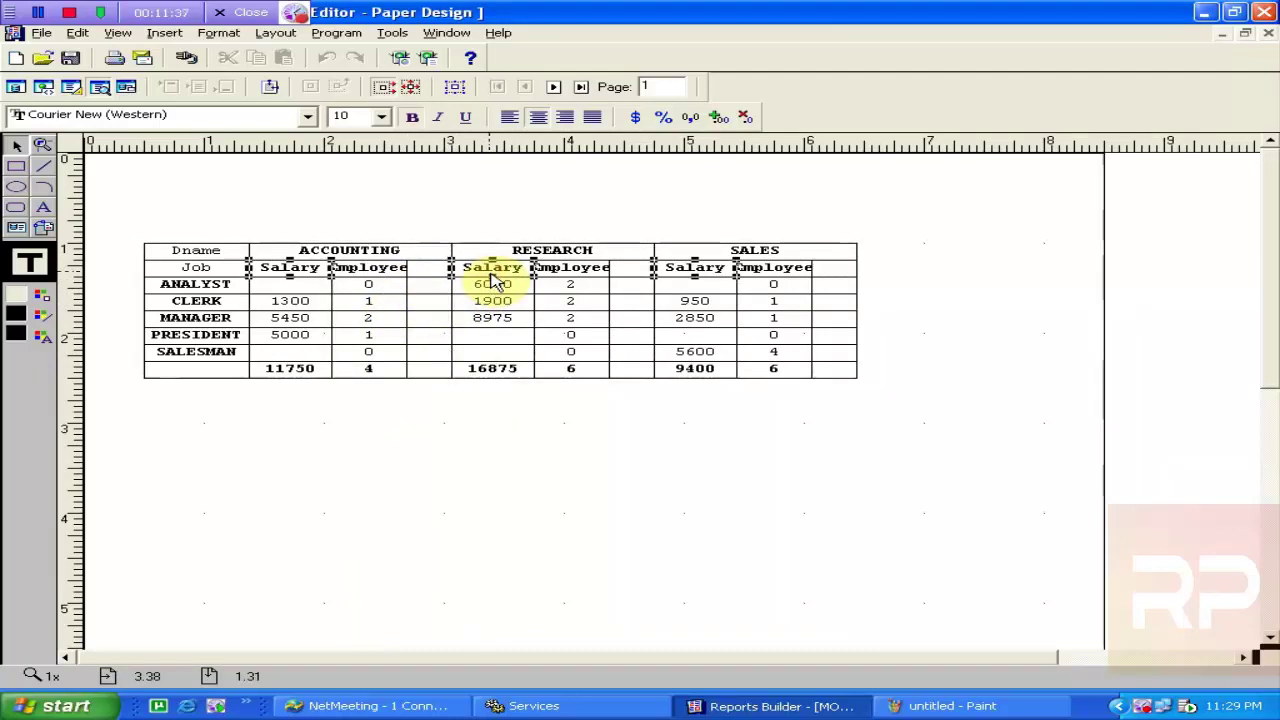
pyautogui.click(571, 312)
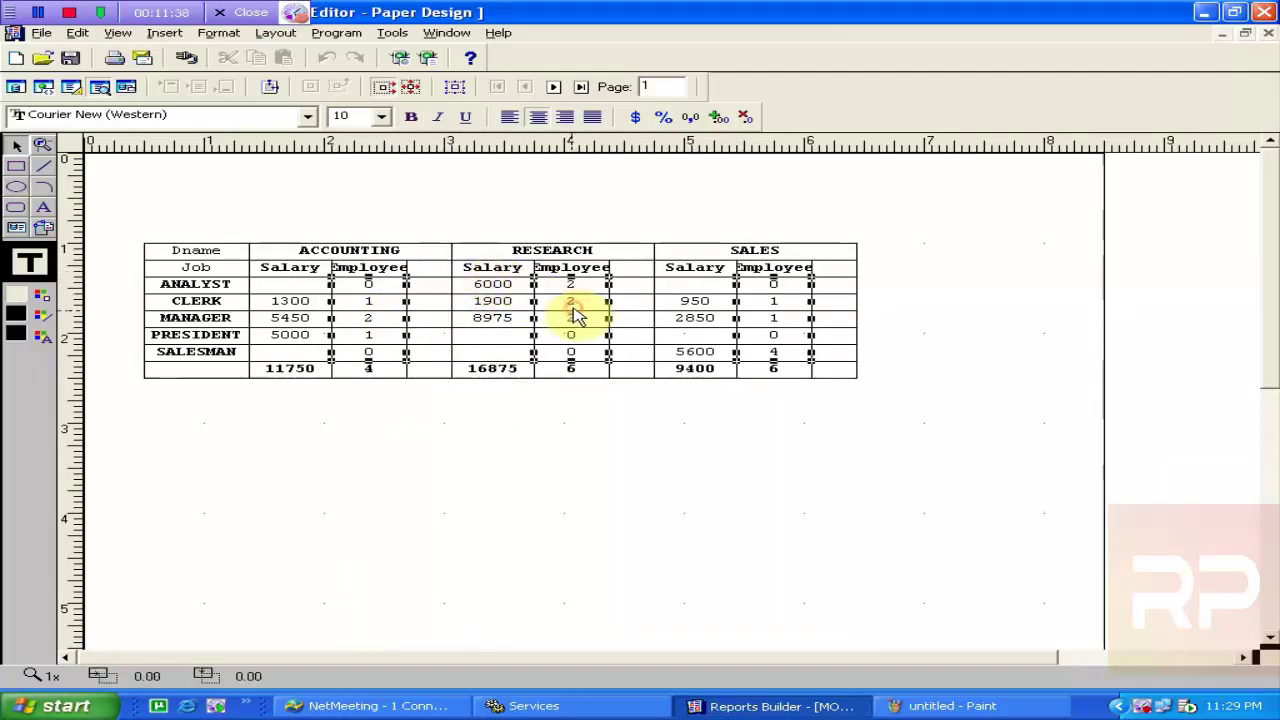
pyautogui.click(452, 318)
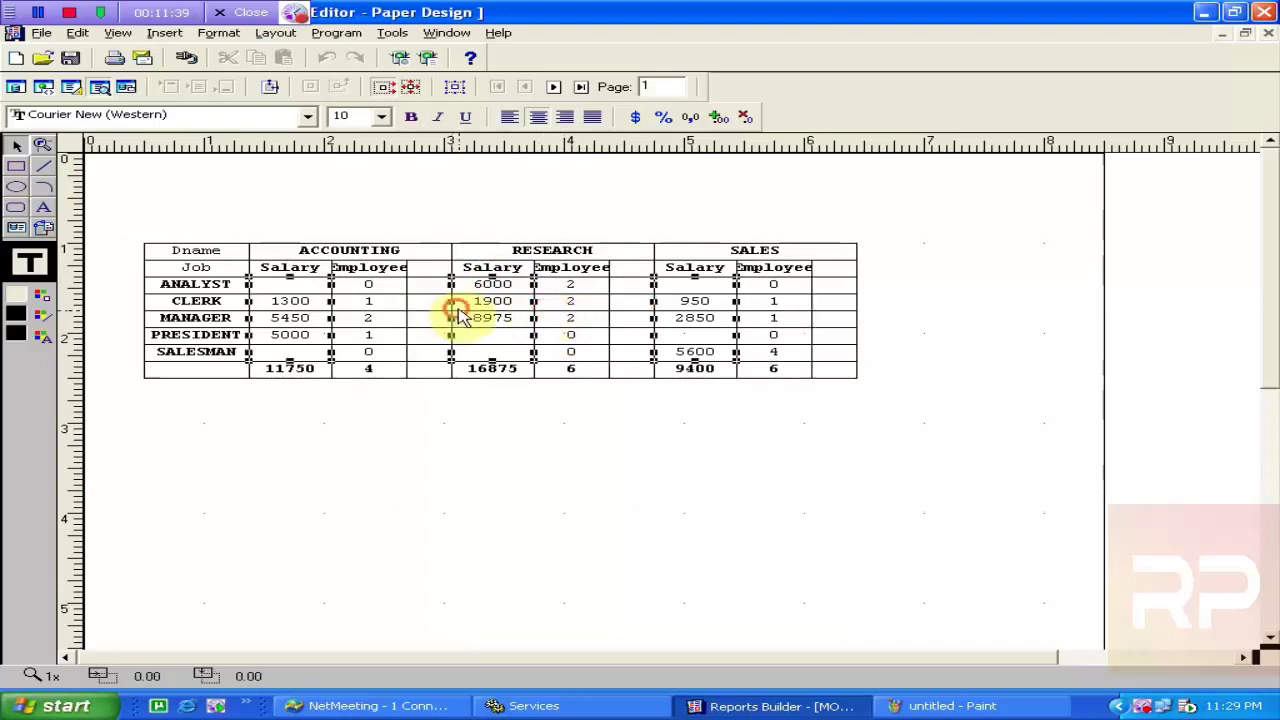
# Narrow the department name headers to end flush with the Employees columns.
pyautogui.click(408, 256)
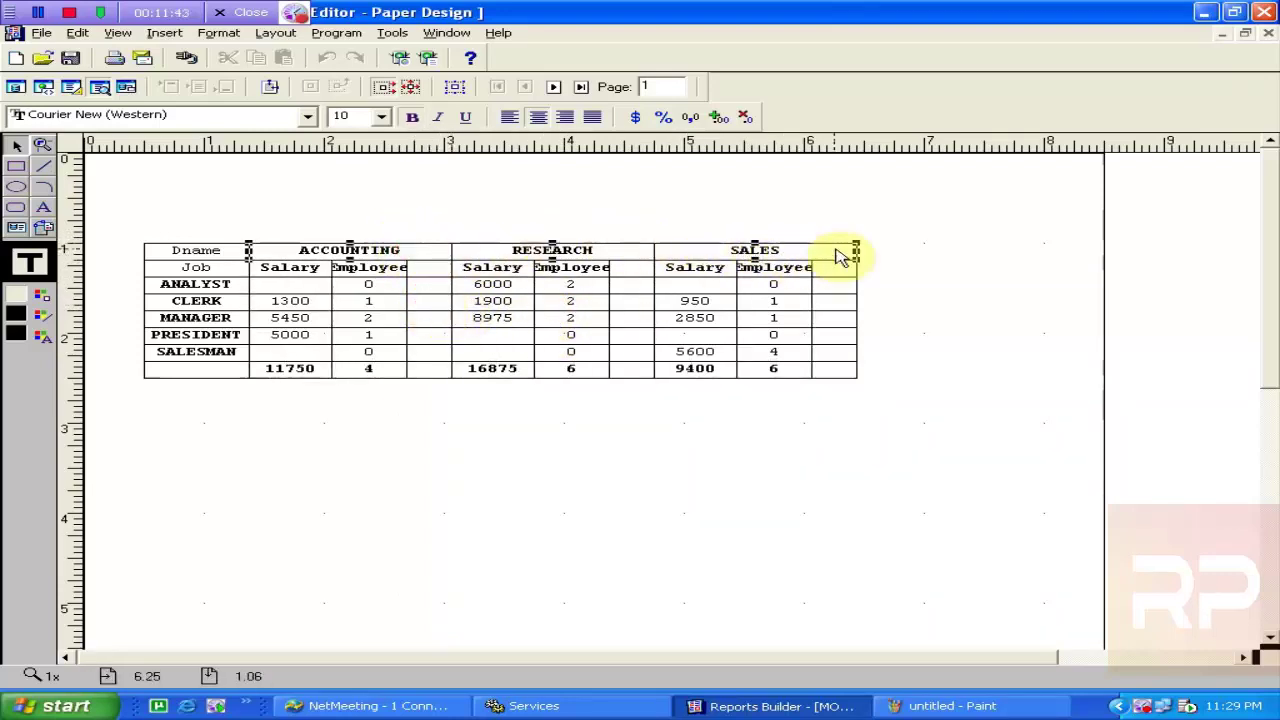
pyautogui.moveTo(858, 255); pyautogui.dragTo(813, 252)
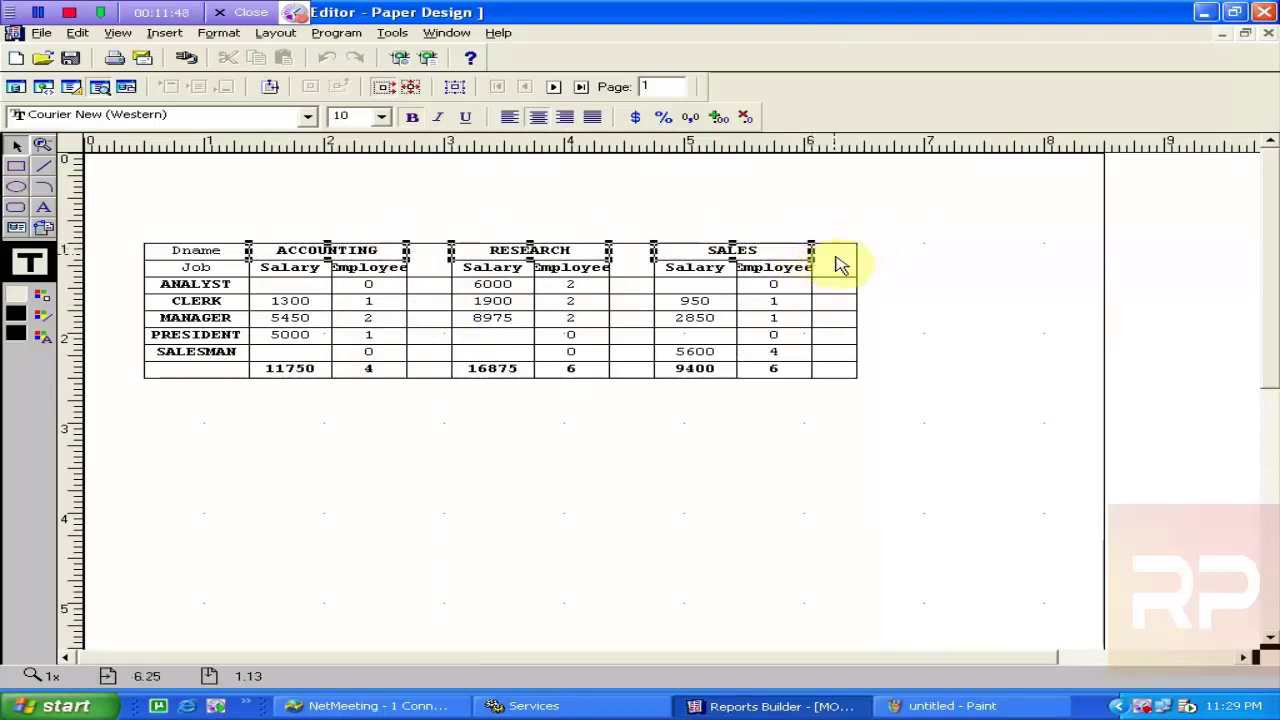
pyautogui.click(843, 266)
pyautogui.click(540, 277)
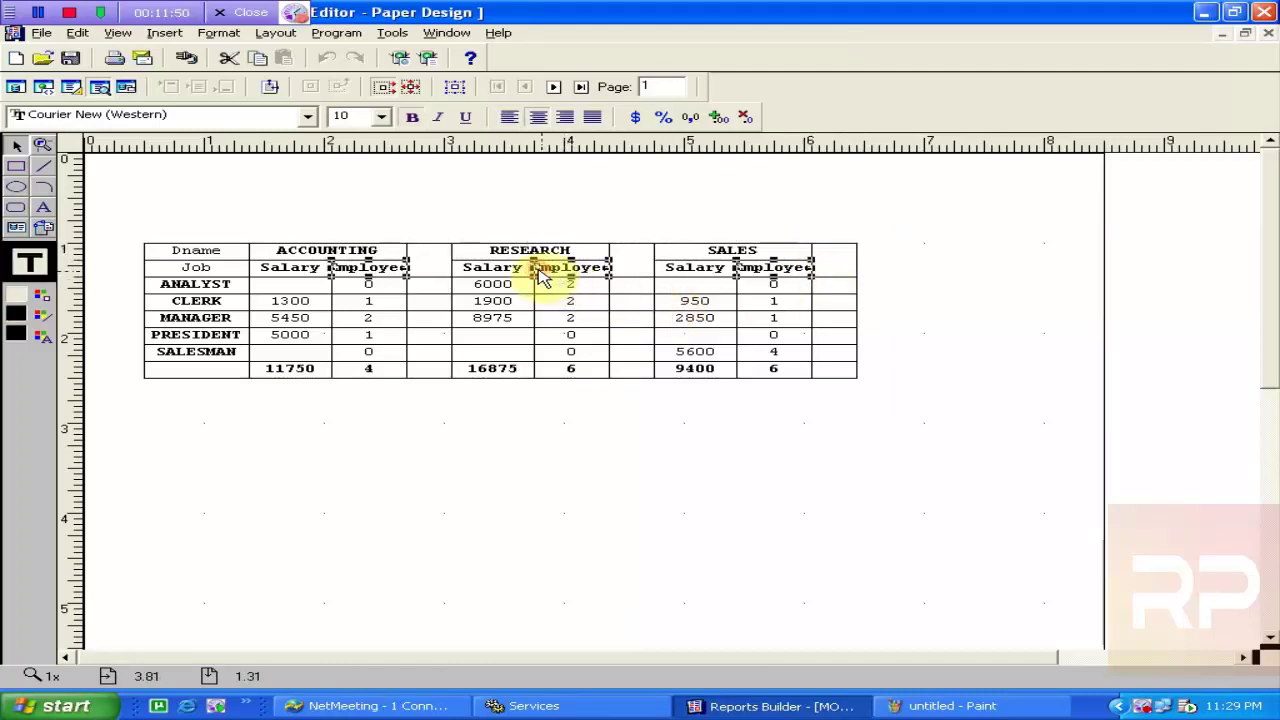
pyautogui.click(491, 252)
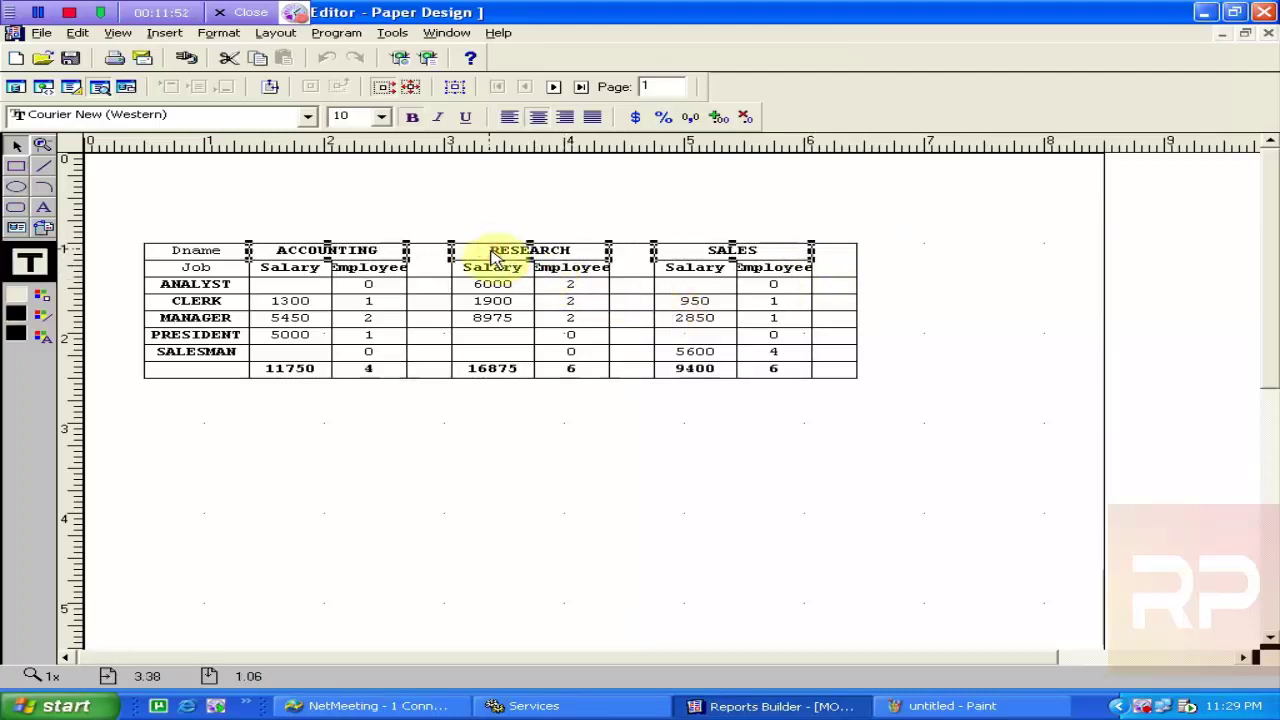
pyautogui.click(491, 288)
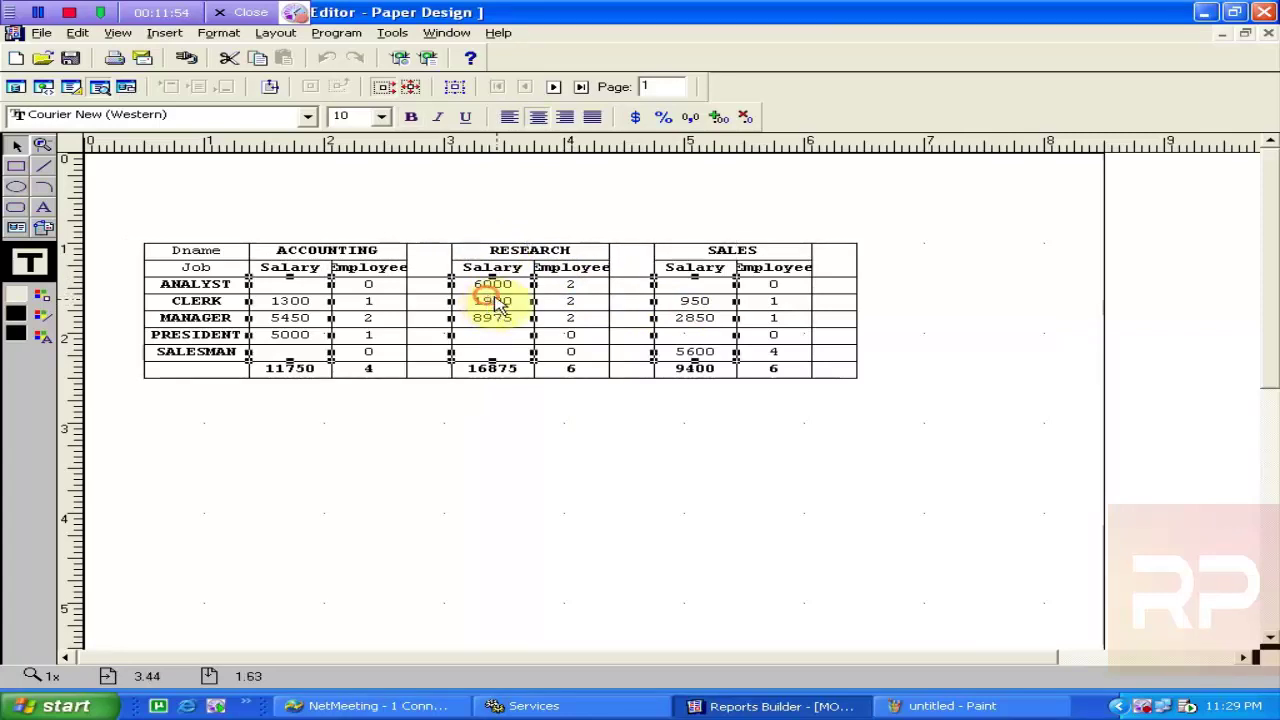
pyautogui.moveTo(653, 396); pyautogui.dragTo(390, 165)
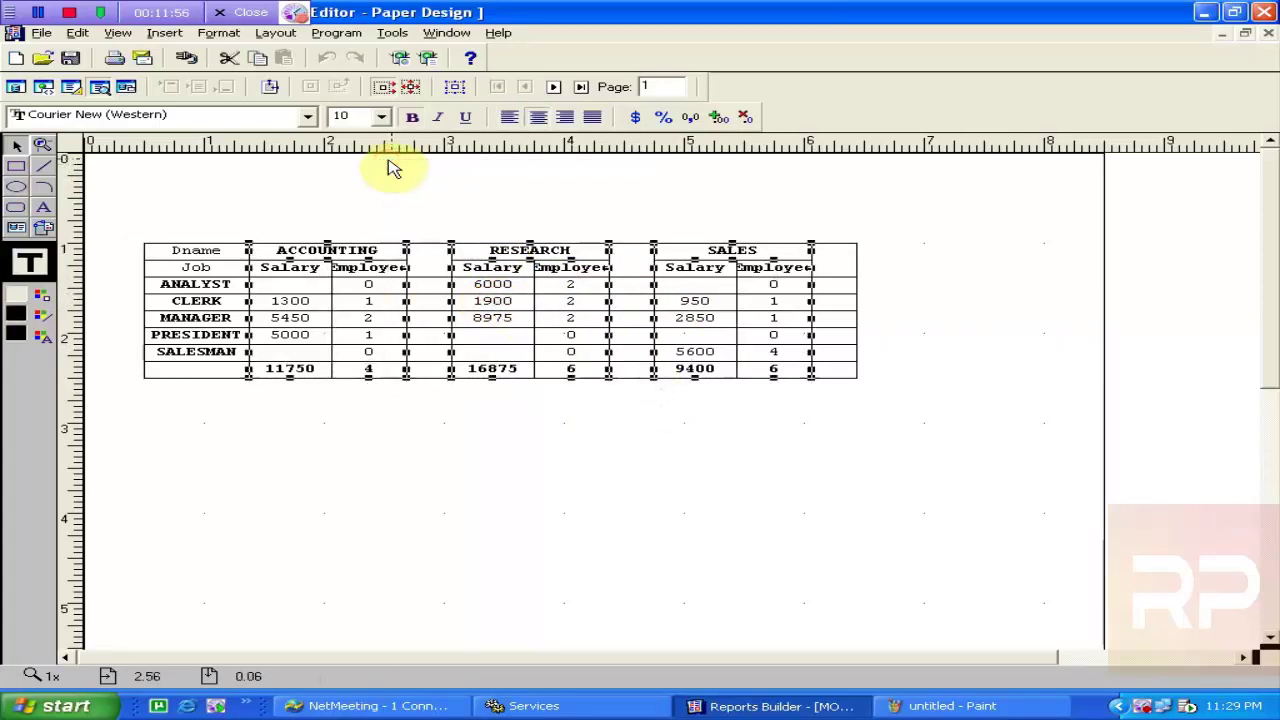
pyautogui.click(460, 442)
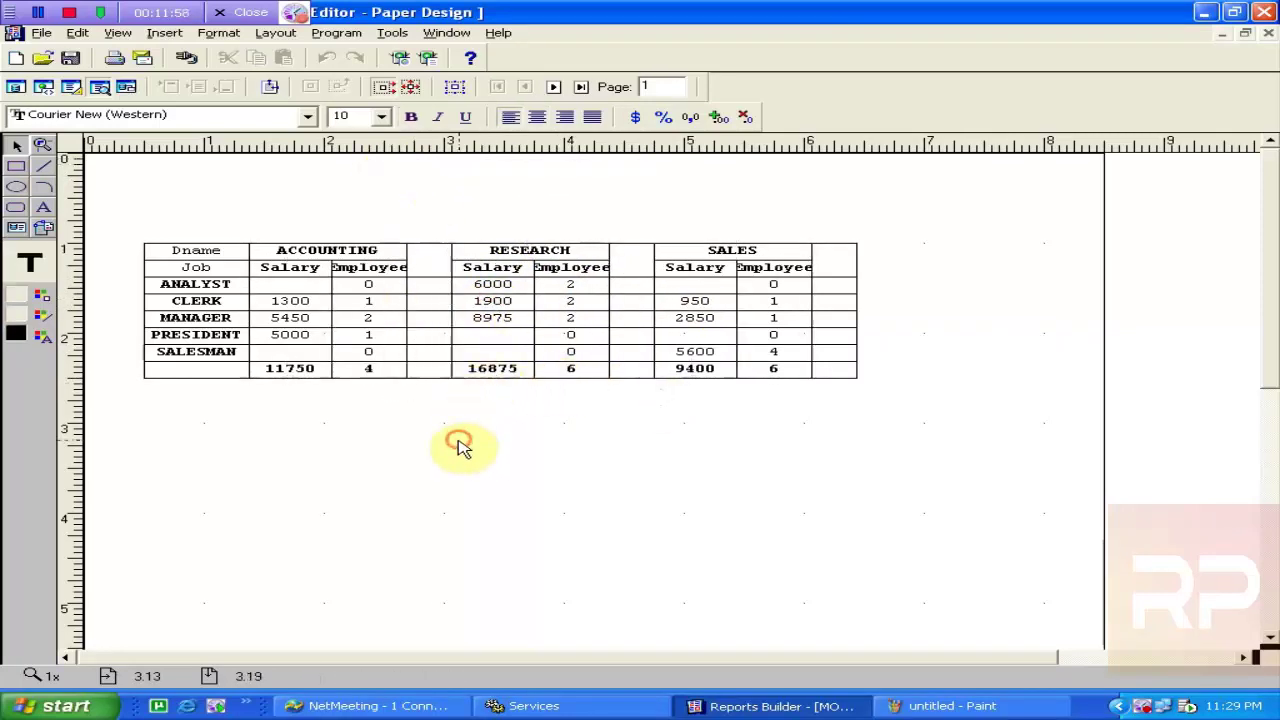
pyautogui.click(400, 270)
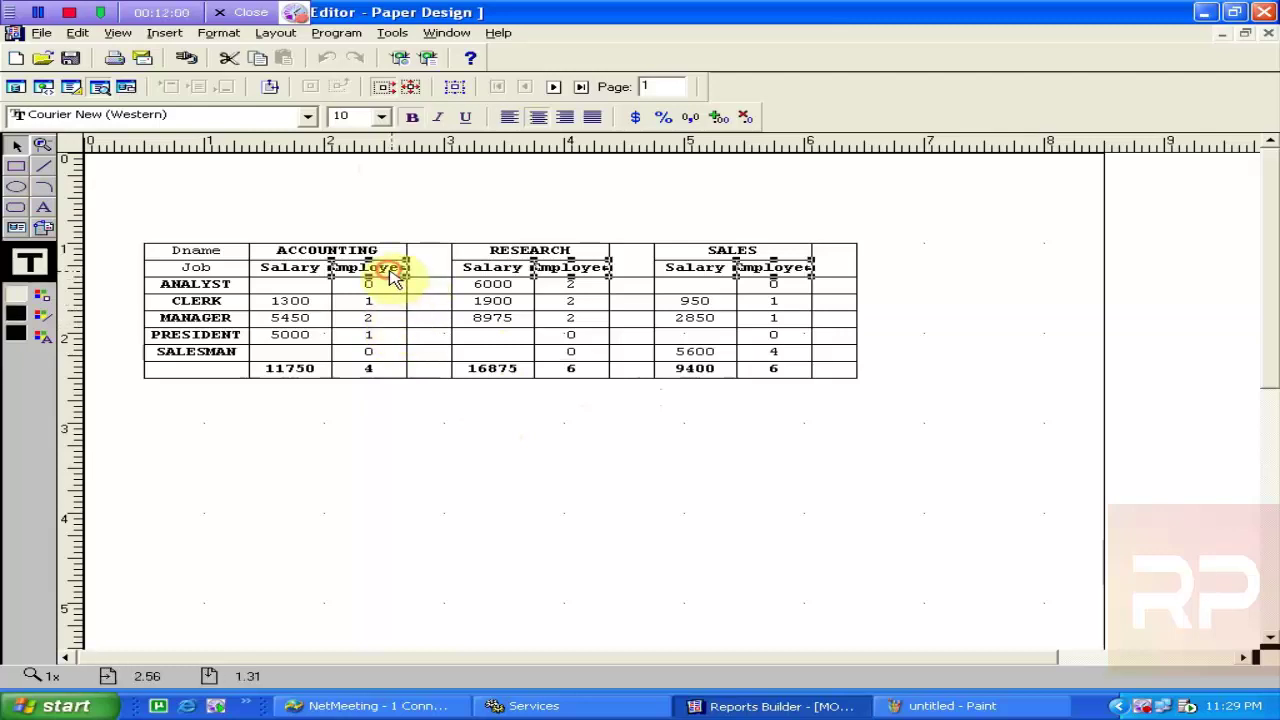
pyautogui.click(504, 257)
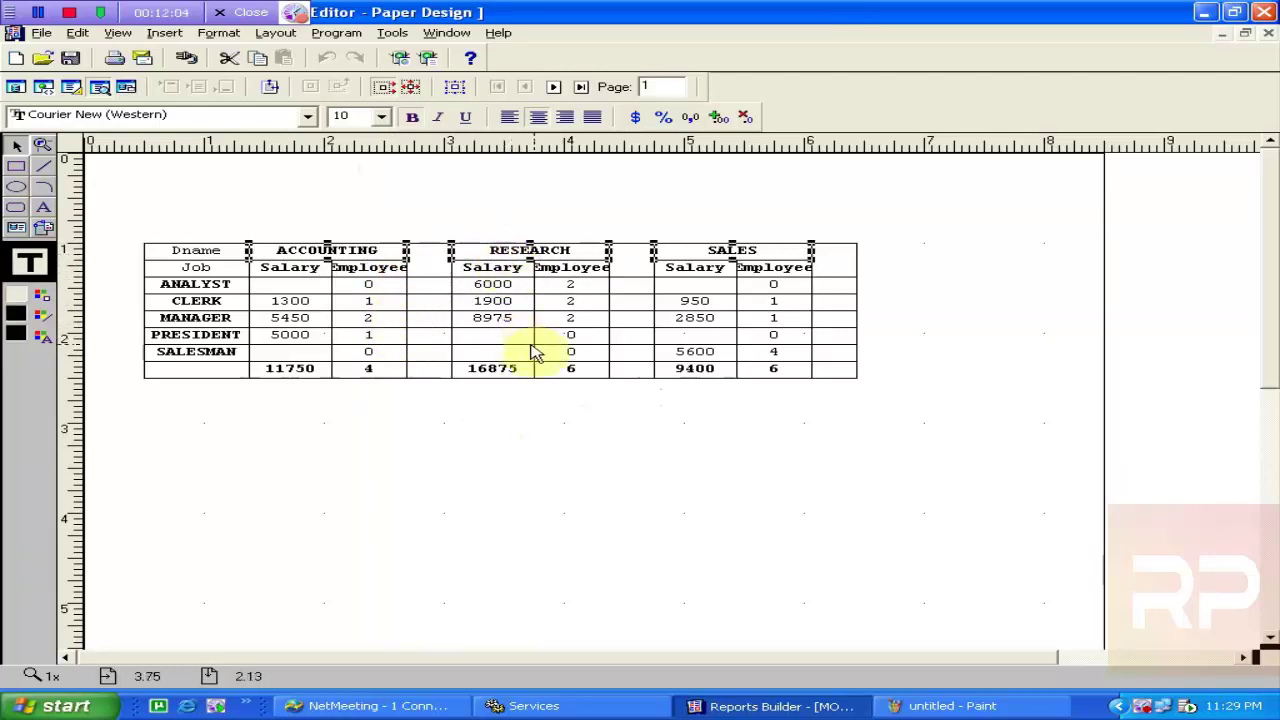
pyautogui.click(589, 322)
# Try to close the gaps between departments by moving the RESEARCH Salary and Employees cells toward ACCOUNTING.
pyautogui.click(504, 312)
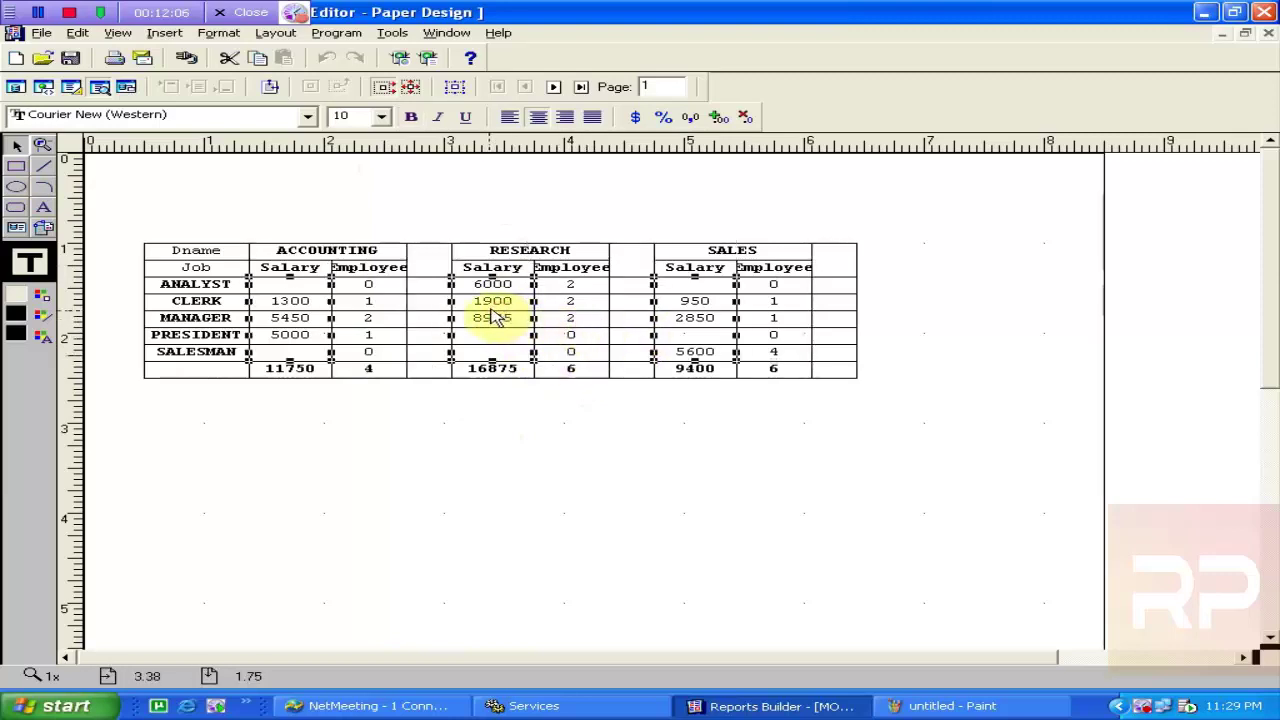
pyautogui.moveTo(452, 302); pyautogui.dragTo(401, 295)
pyautogui.click(400, 302)
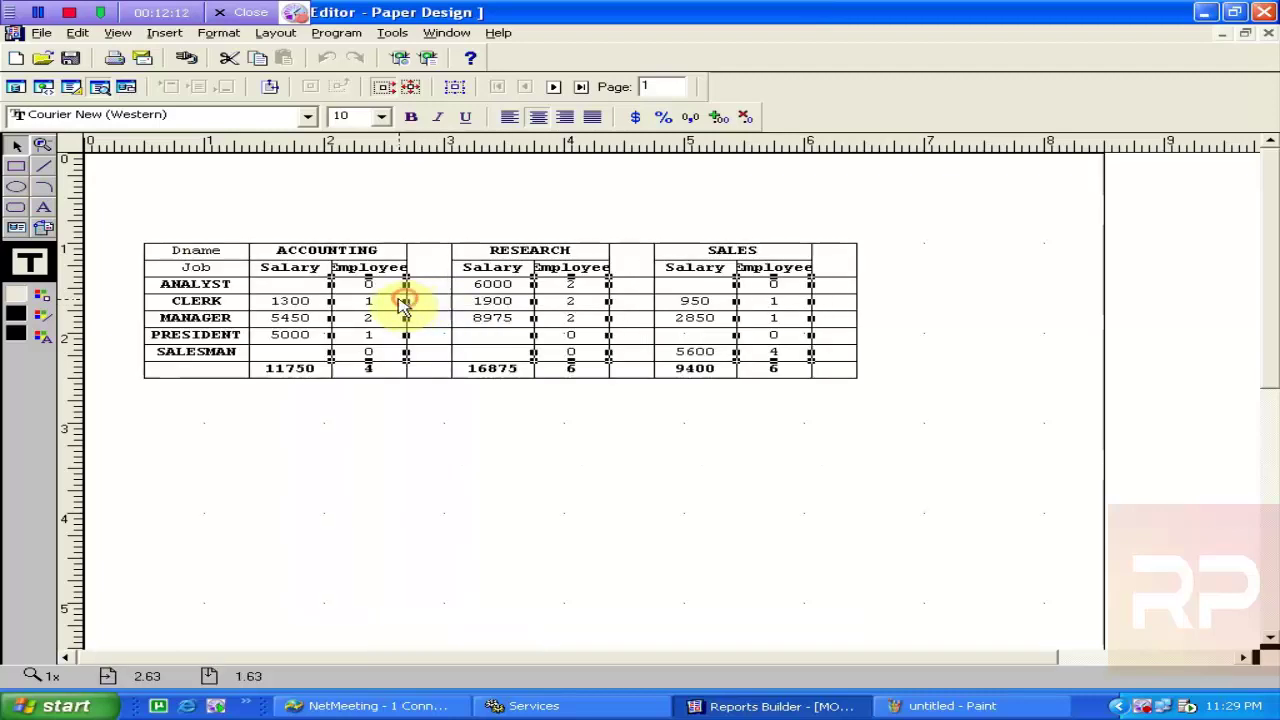
pyautogui.click(458, 305)
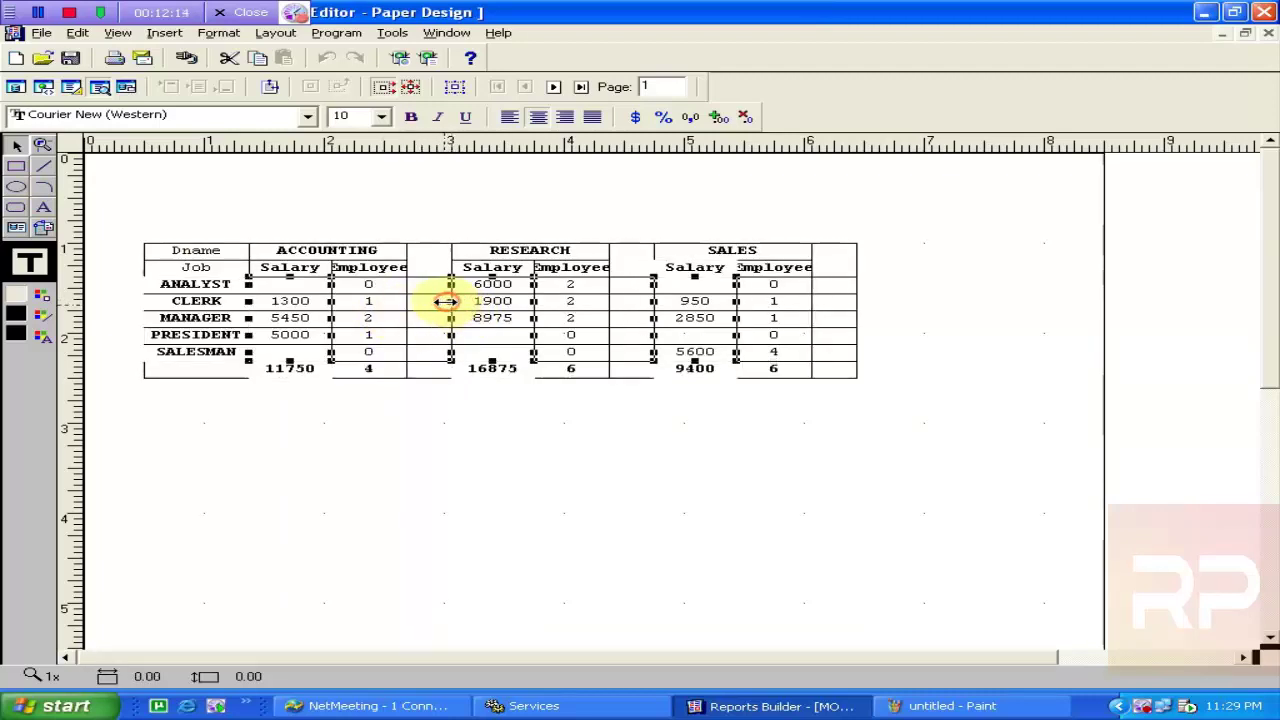
pyautogui.click(398, 302)
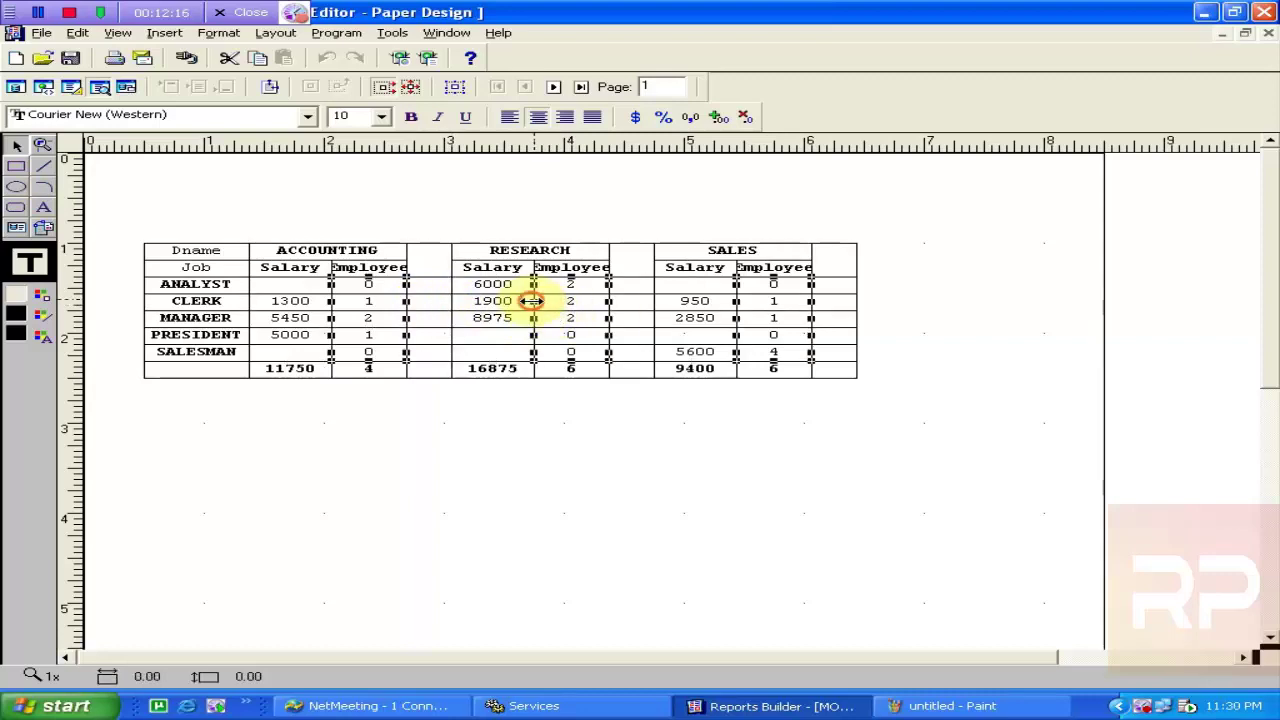
pyautogui.moveTo(531, 301); pyautogui.dragTo(491, 300)
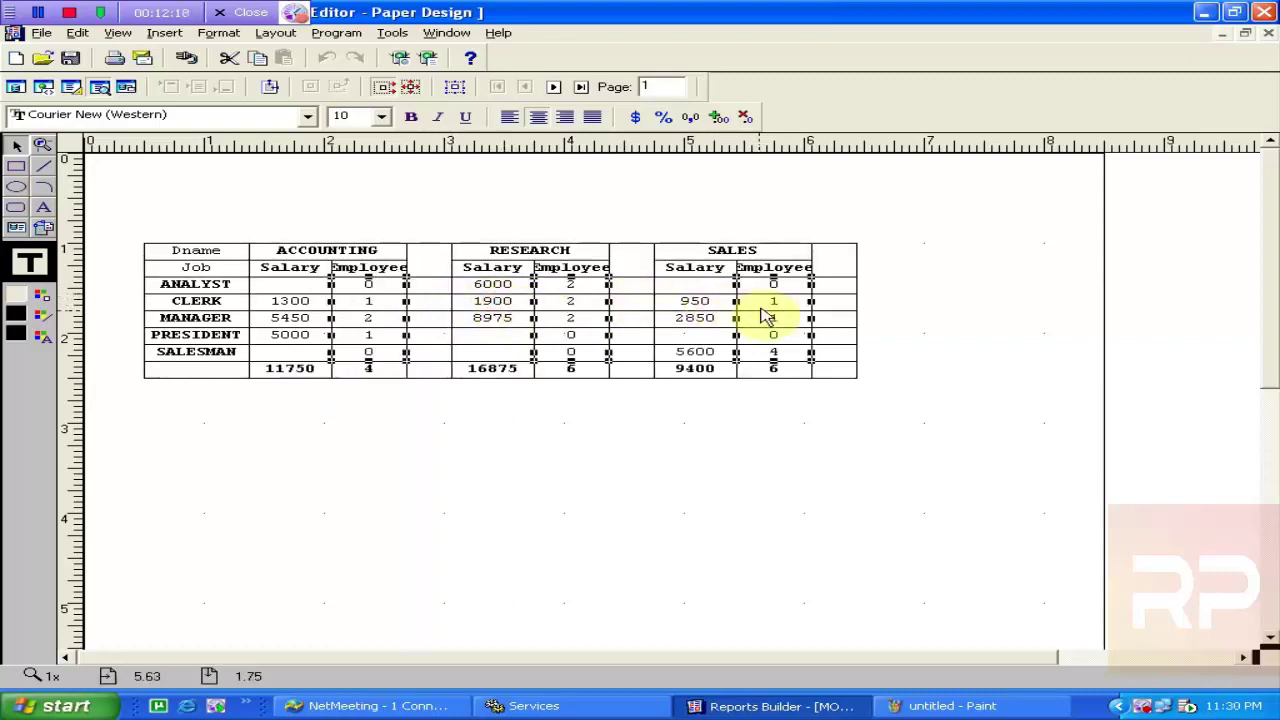
pyautogui.click(831, 303)
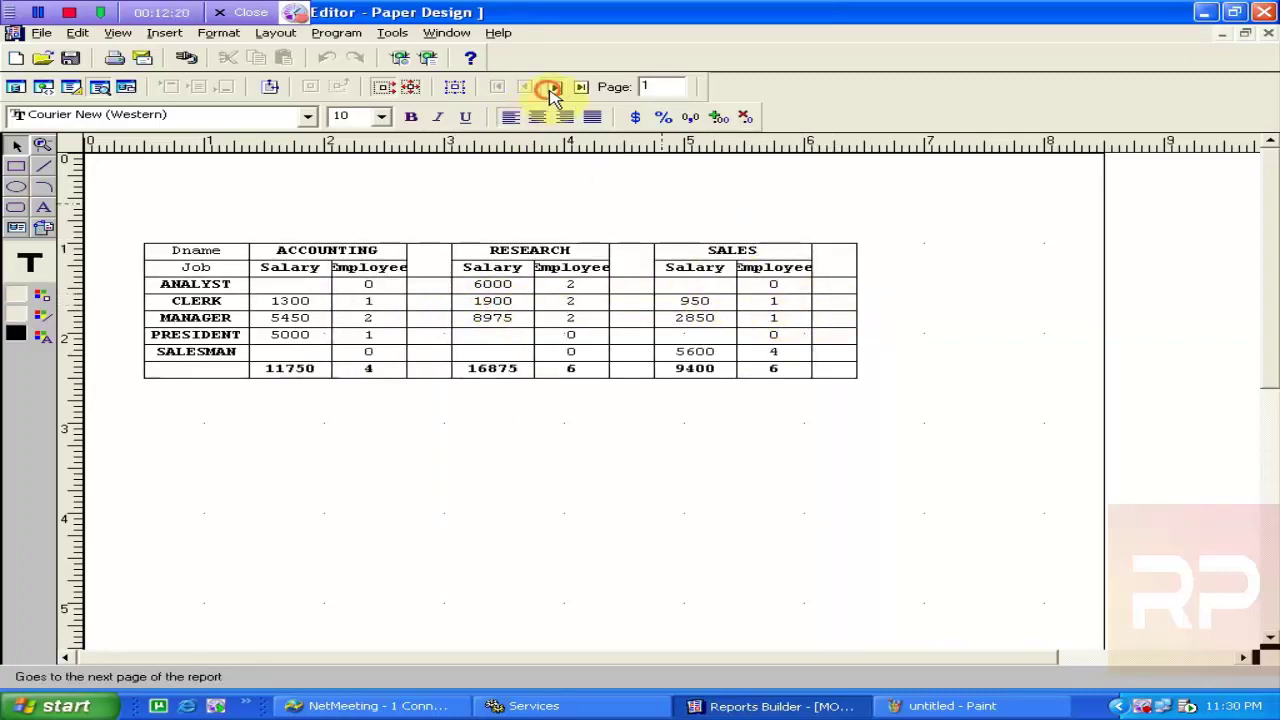
# Narrow the per-job salary total column on page 2.
pyautogui.click(553, 86)
pyautogui.click(336, 322)
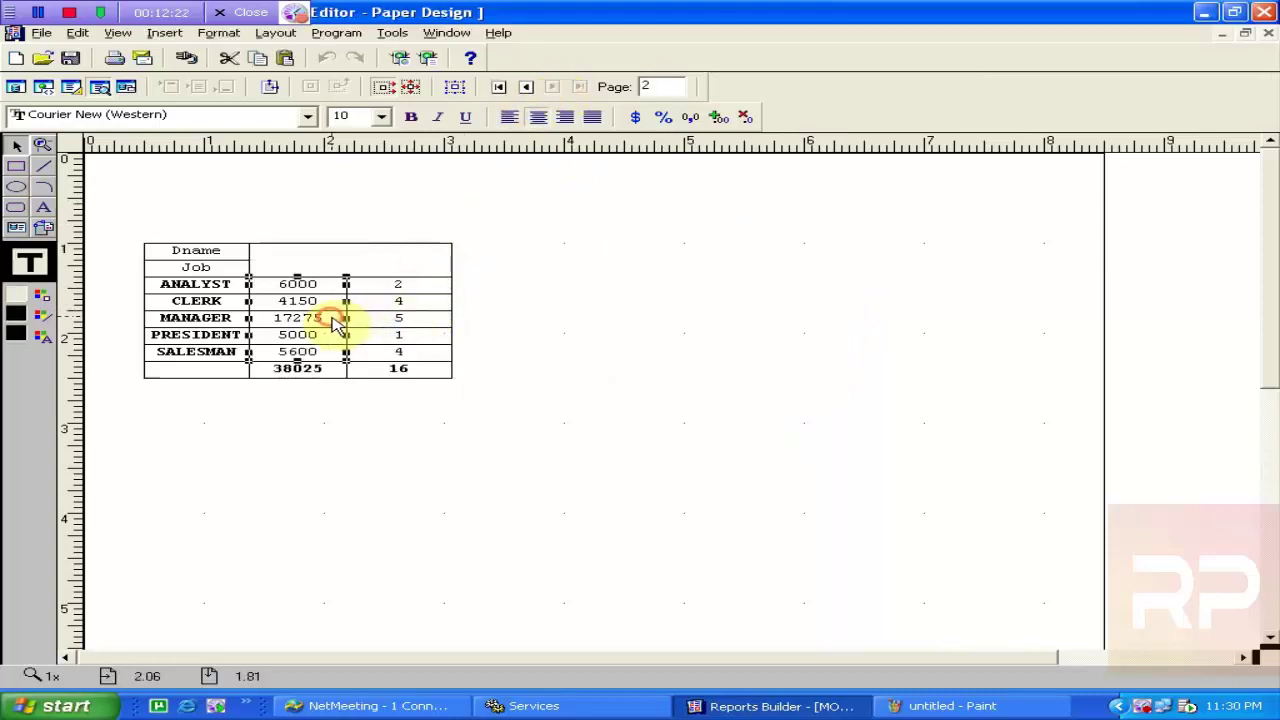
pyautogui.moveTo(347, 317); pyautogui.dragTo(326, 298)
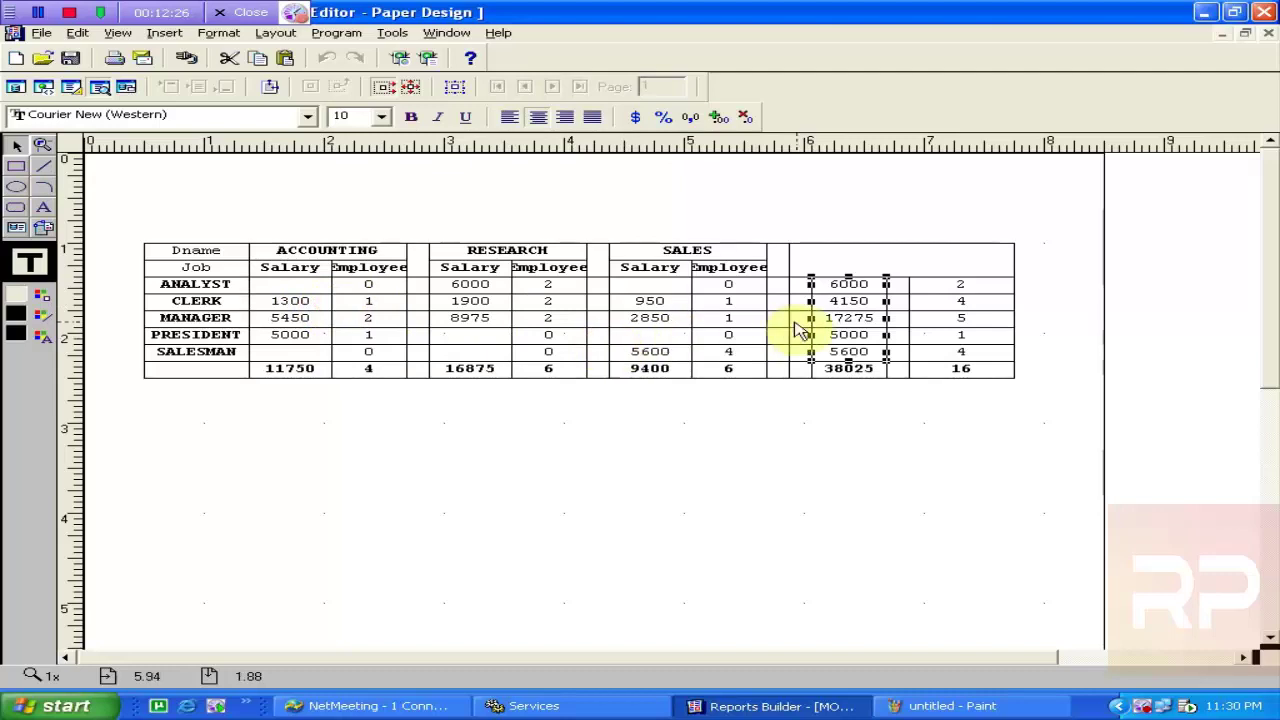
# Move the per-job salary total column against the SALES block and widen the Employees columns to close the gaps between departments.
pyautogui.moveTo(810, 318); pyautogui.dragTo(797, 330)
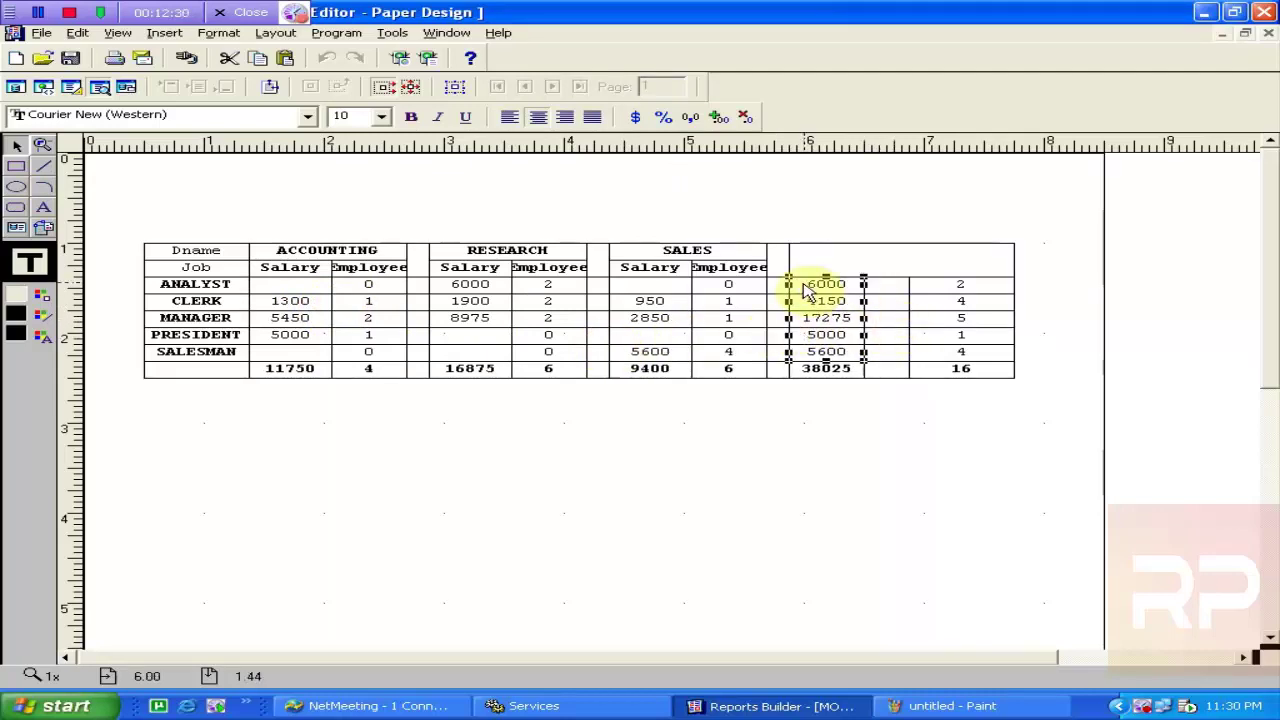
pyautogui.click(501, 275)
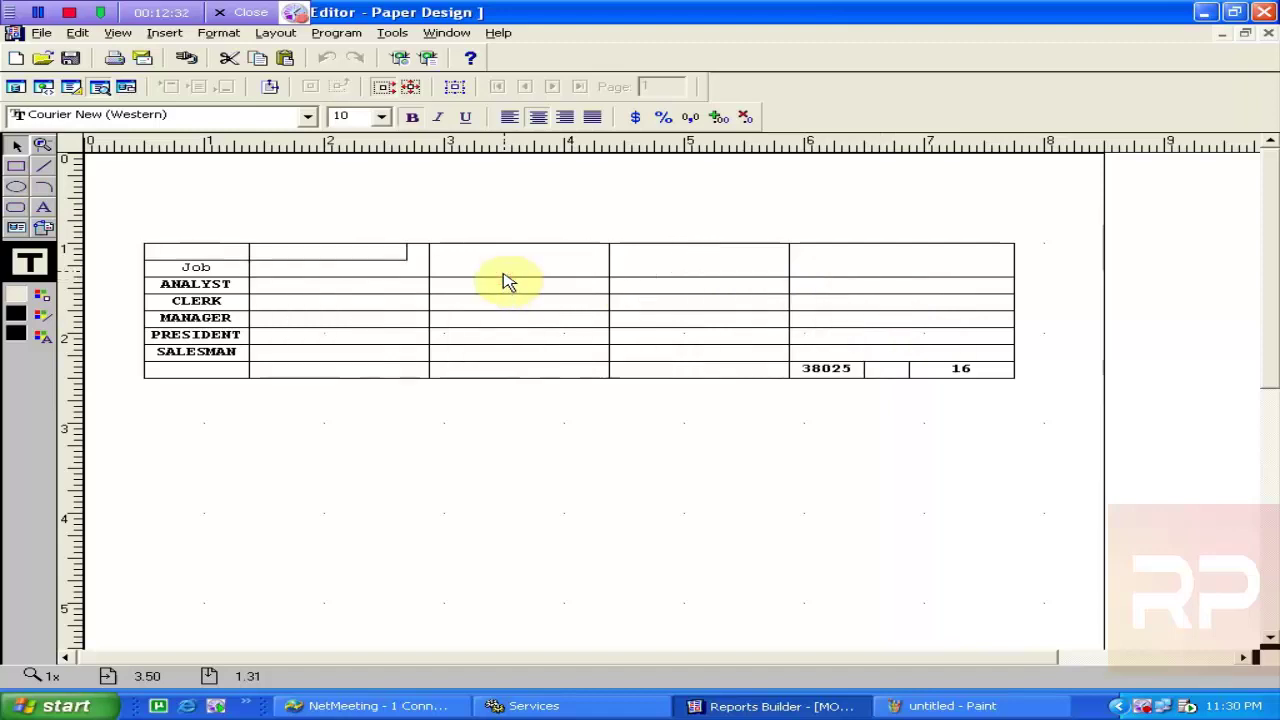
pyautogui.click(405, 287)
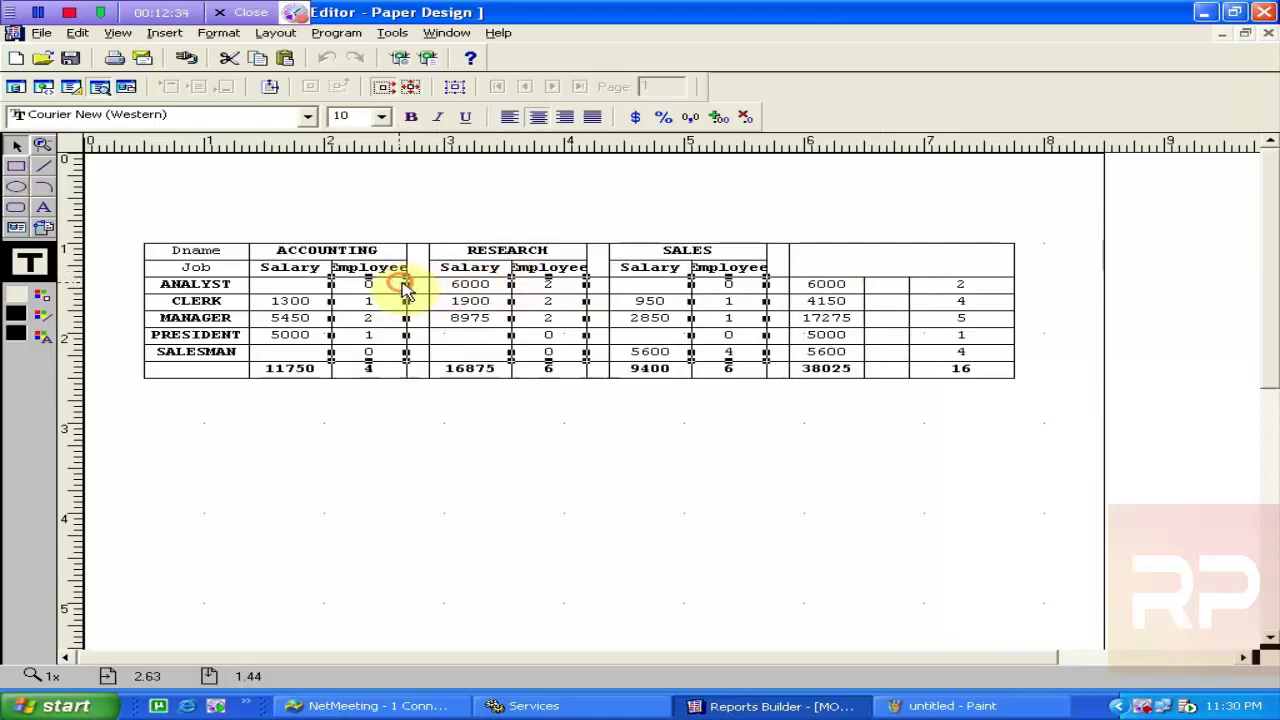
pyautogui.moveTo(407, 291); pyautogui.dragTo(428, 290)
pyautogui.hotkey('ctrl', 'z')
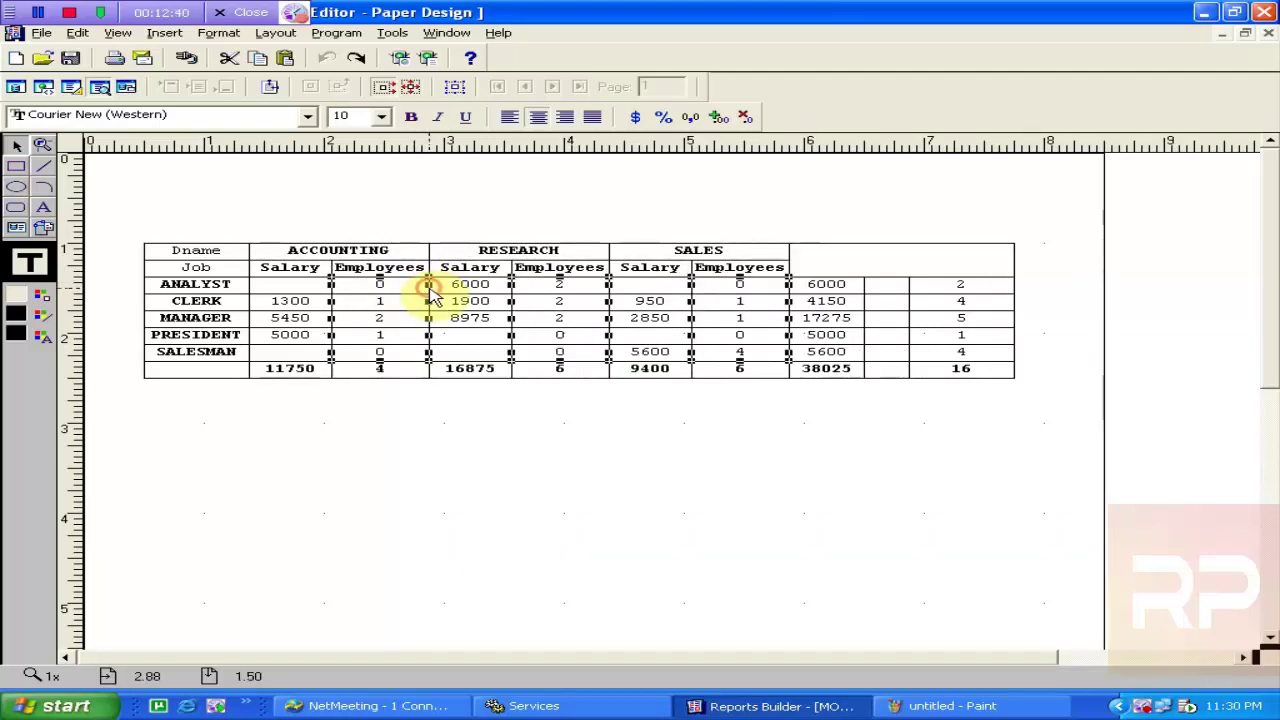
pyautogui.click(820, 450)
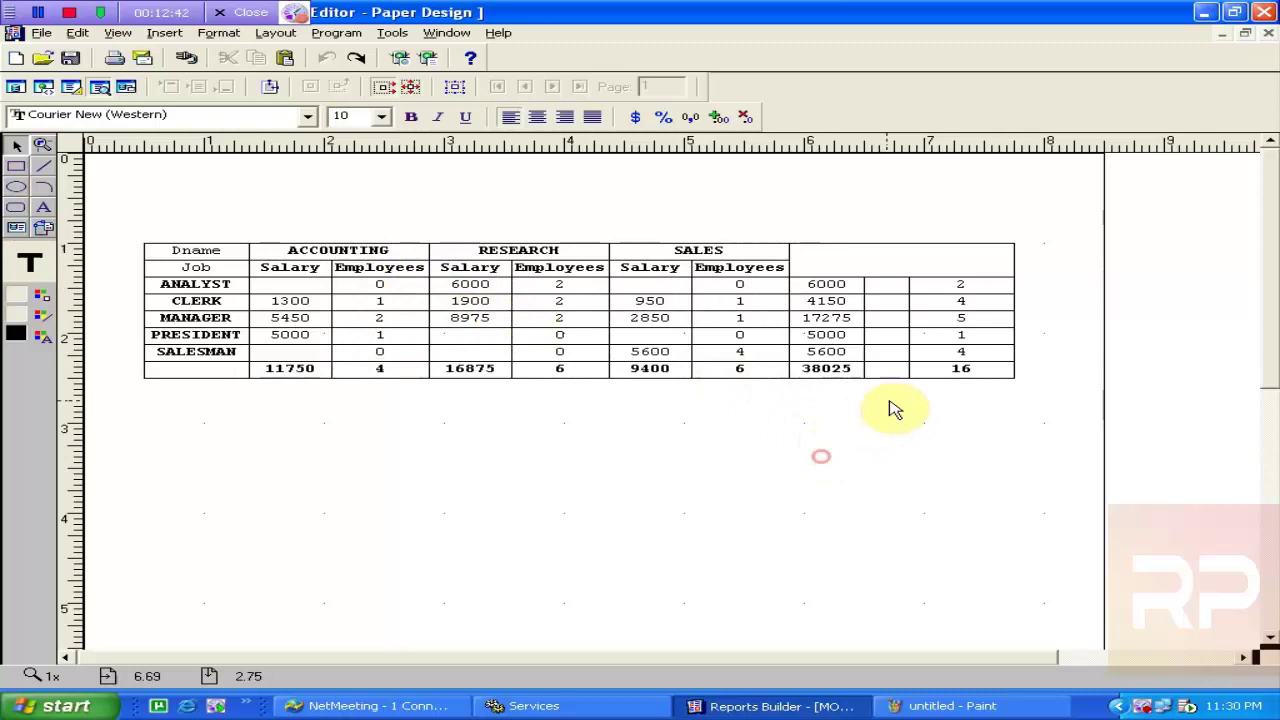
# Narrow the per-job employee total column and place it directly against the salary total column.
pyautogui.click(922, 336)
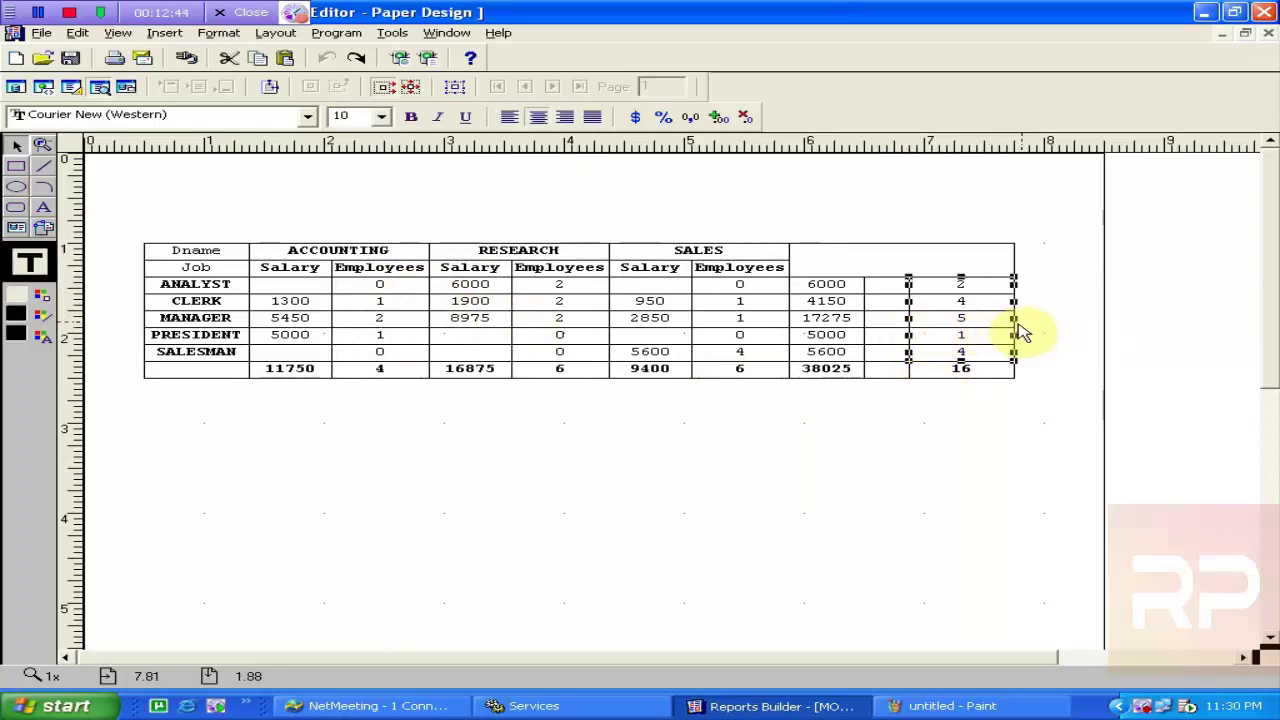
pyautogui.moveTo(1019, 327); pyautogui.dragTo(968, 322)
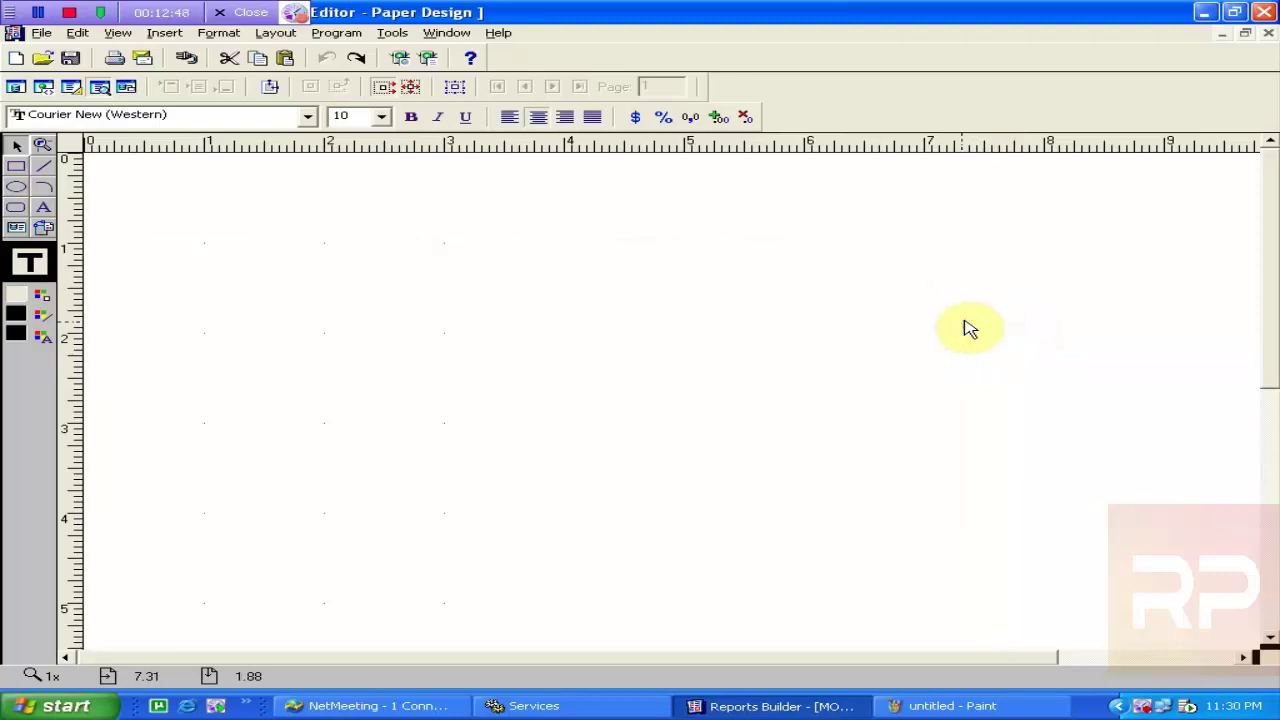
pyautogui.click(846, 431)
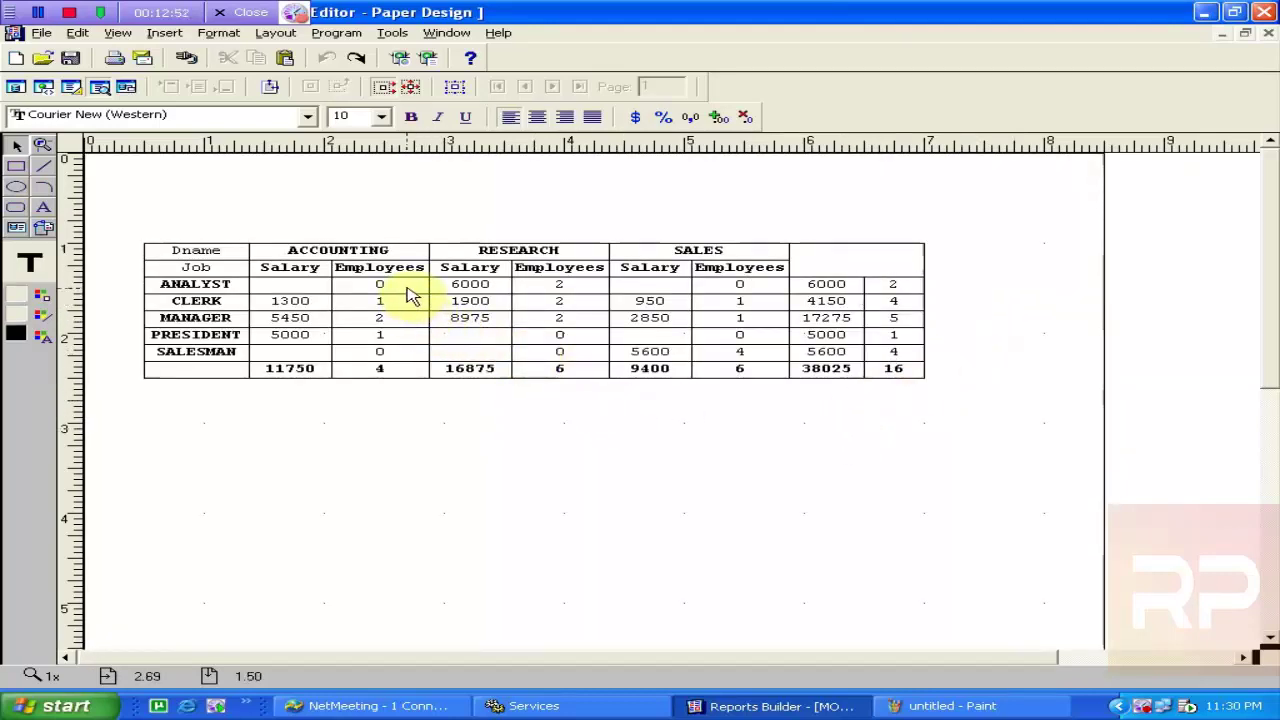
pyautogui.click(372, 252)
pyautogui.click(429, 428)
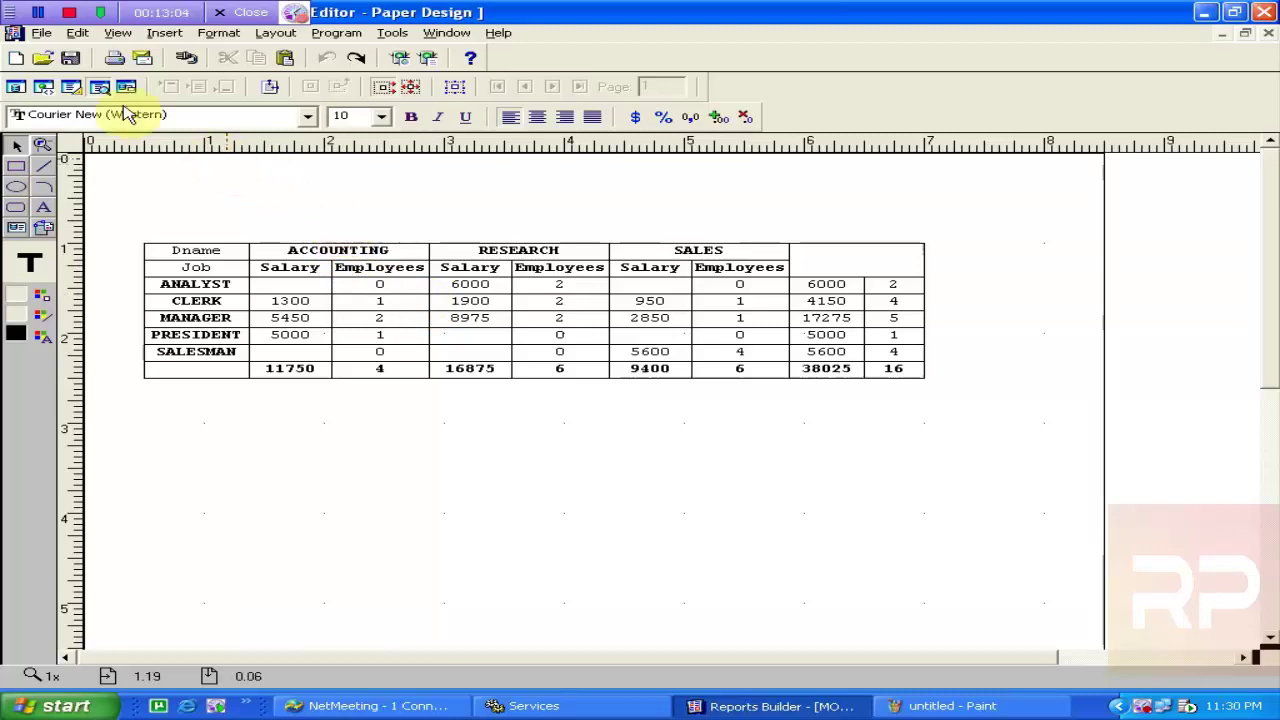
# Save the report in the reports folder as Matrix, in the Reports Binary (*.rdf) format.
pyautogui.click(69, 58)
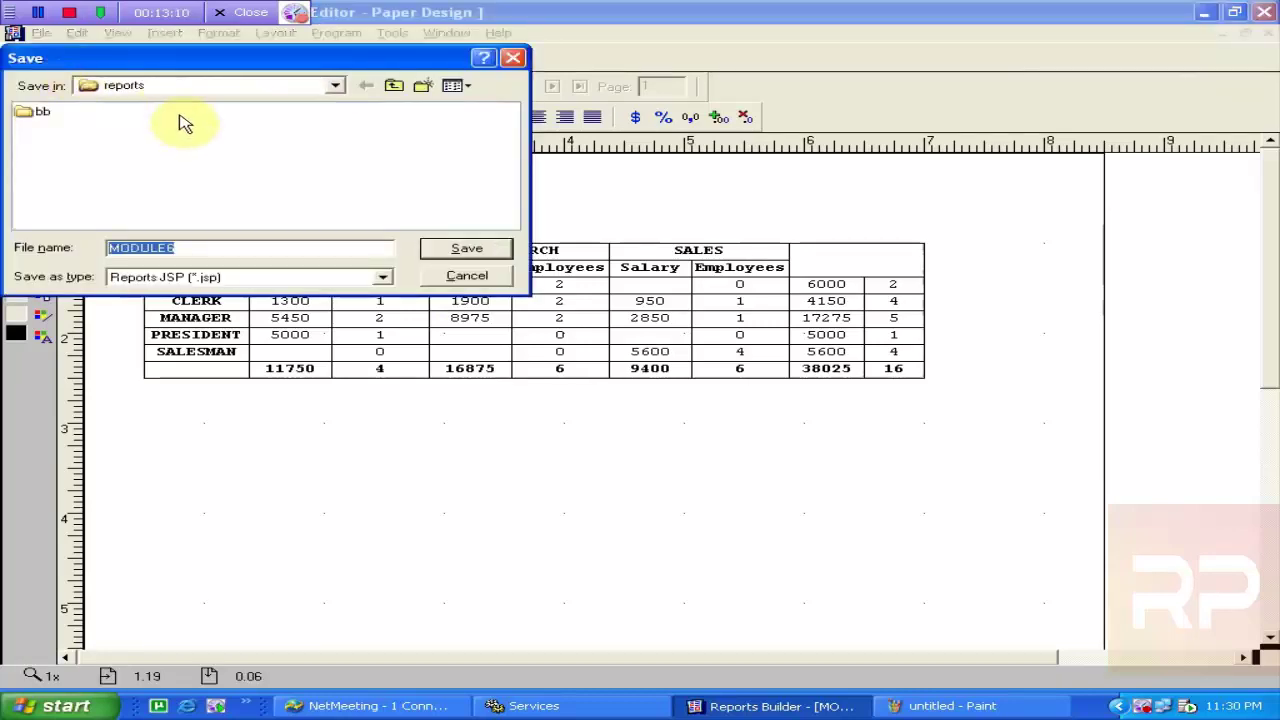
pyautogui.click(212, 276)
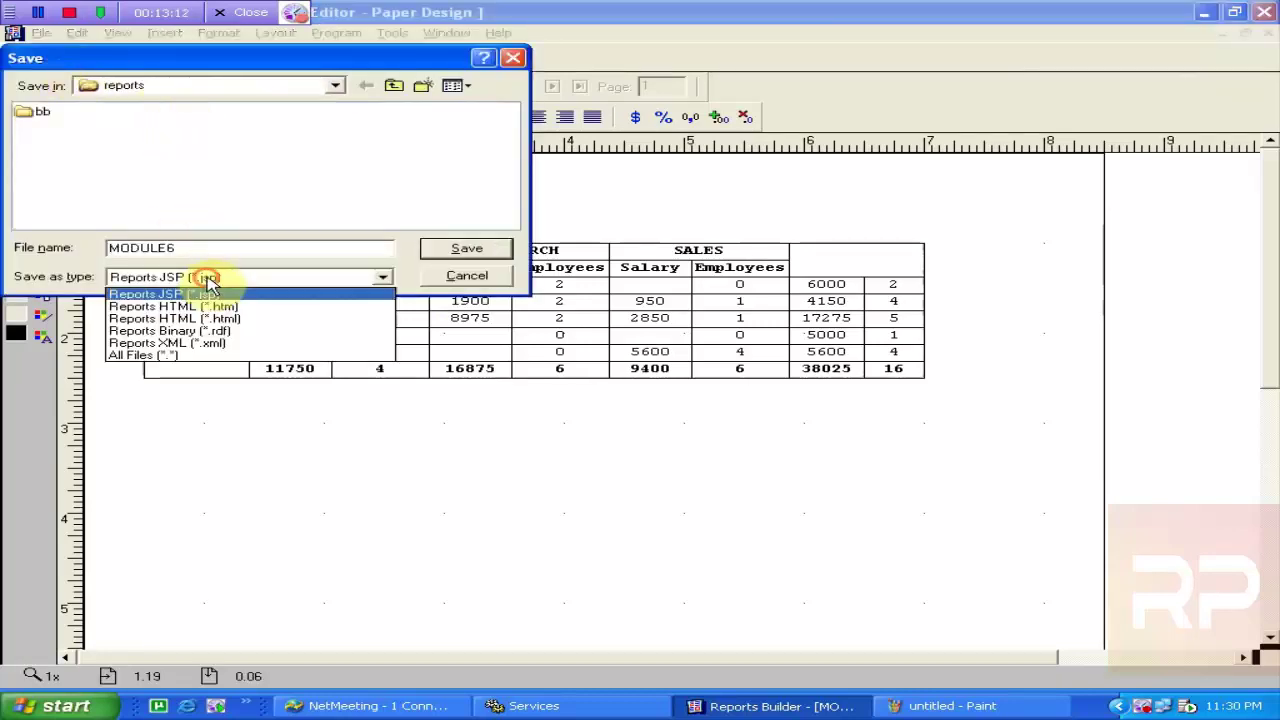
pyautogui.click(226, 331)
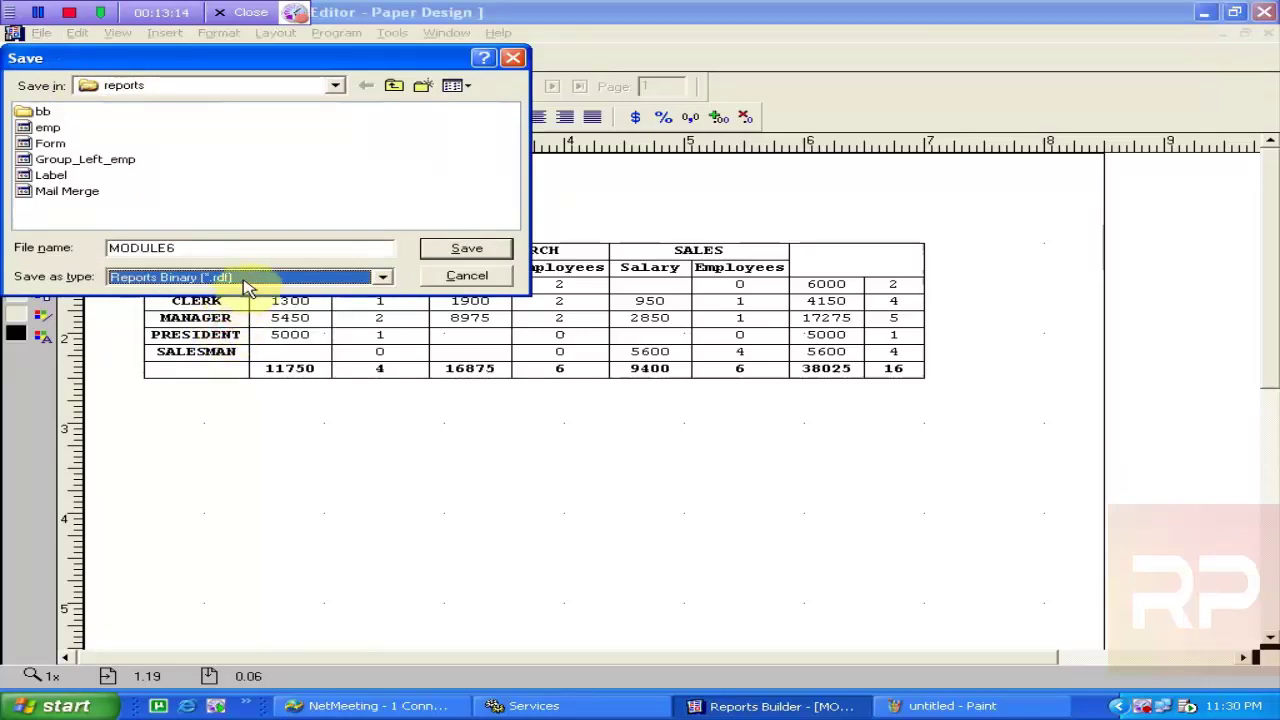
pyautogui.click(256, 249)
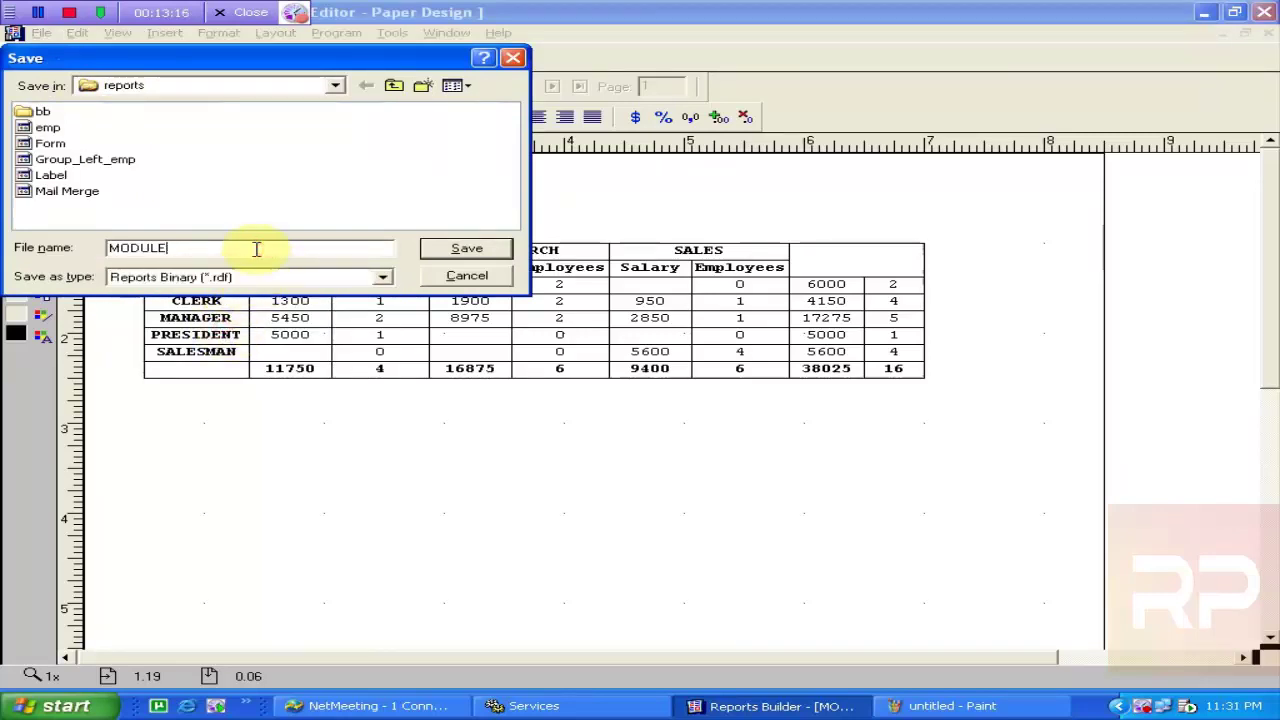
pyautogui.press('BackSpace')
pyautogui.press('BackSpace')
pyautogui.press('BackSpace')
pyautogui.press('BackSpace')
pyautogui.press('BackSpace')
pyautogui.press('BackSpace')
pyautogui.write('Ma')
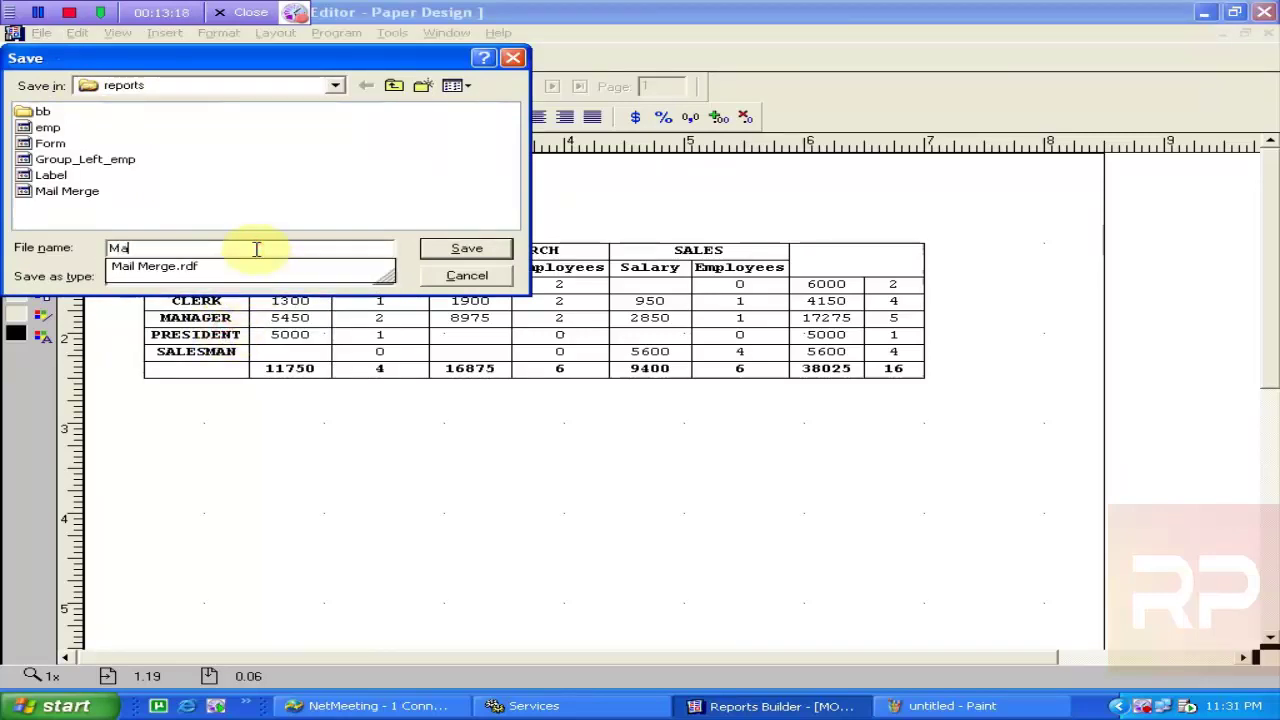
pyautogui.write('trix')
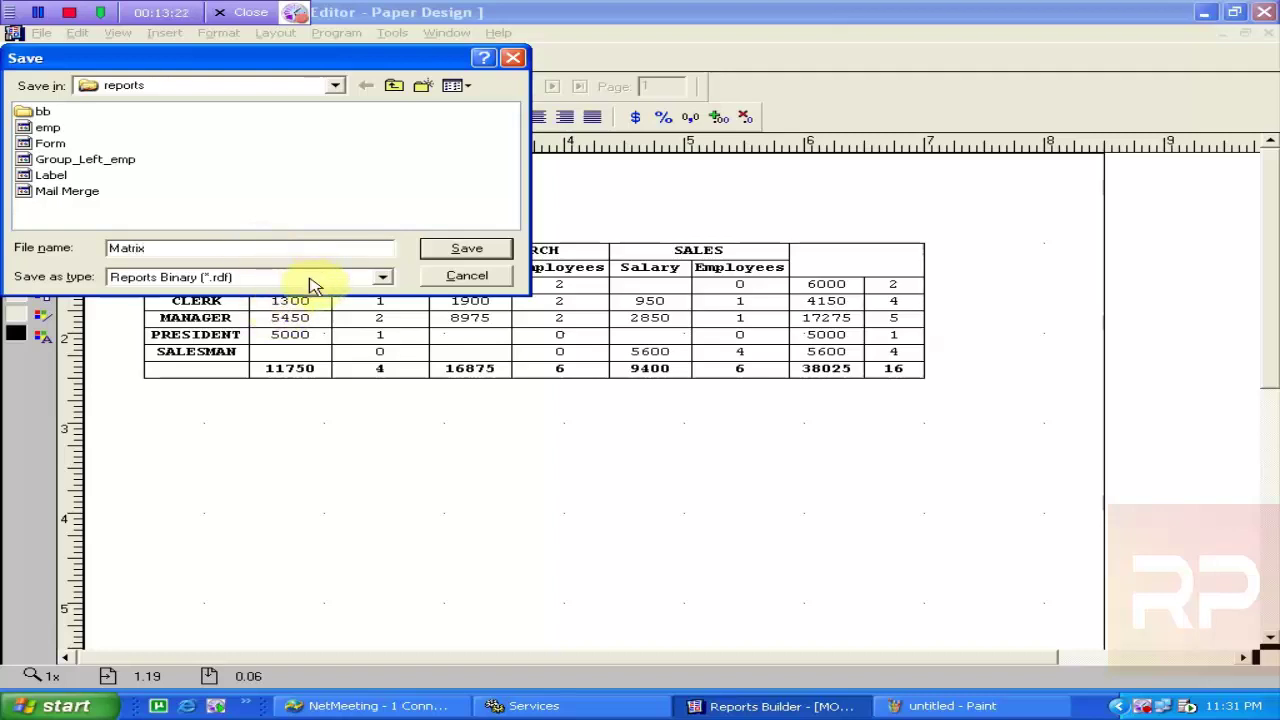
pyautogui.click(455, 262)
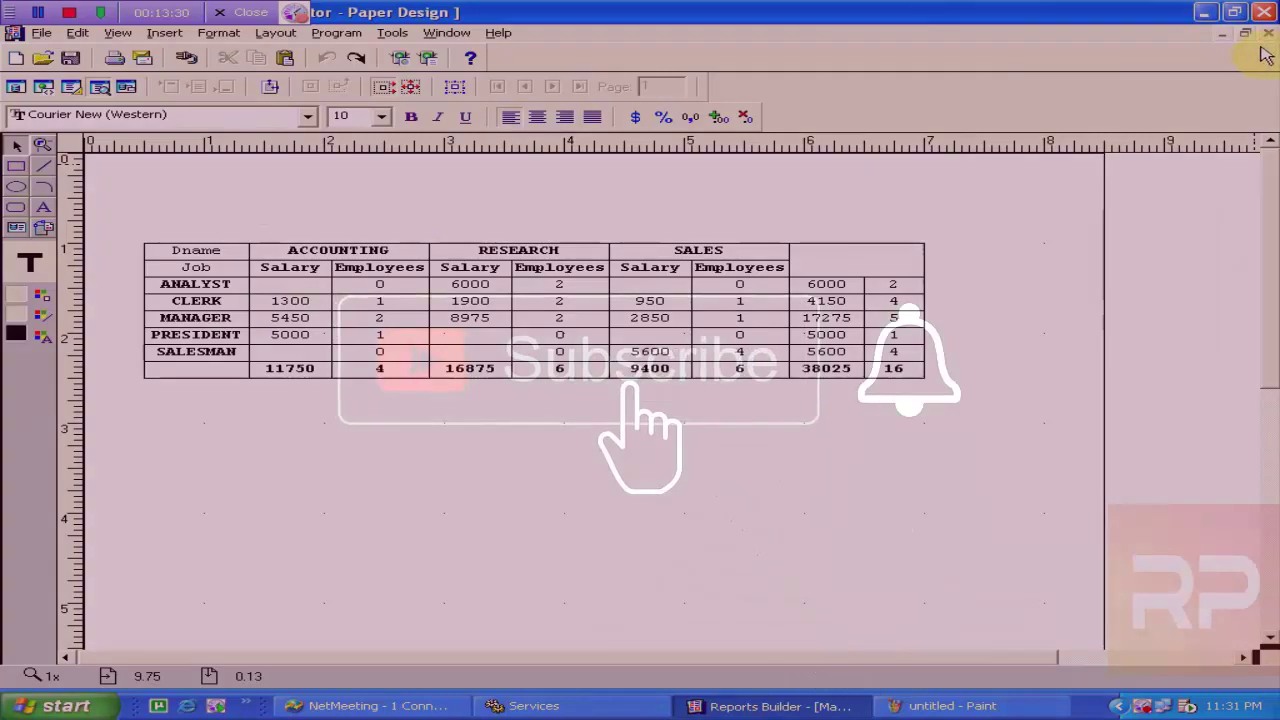
# Close the paper design view and collapse the MATRIX report in the object tree.
pyautogui.click(1268, 33)
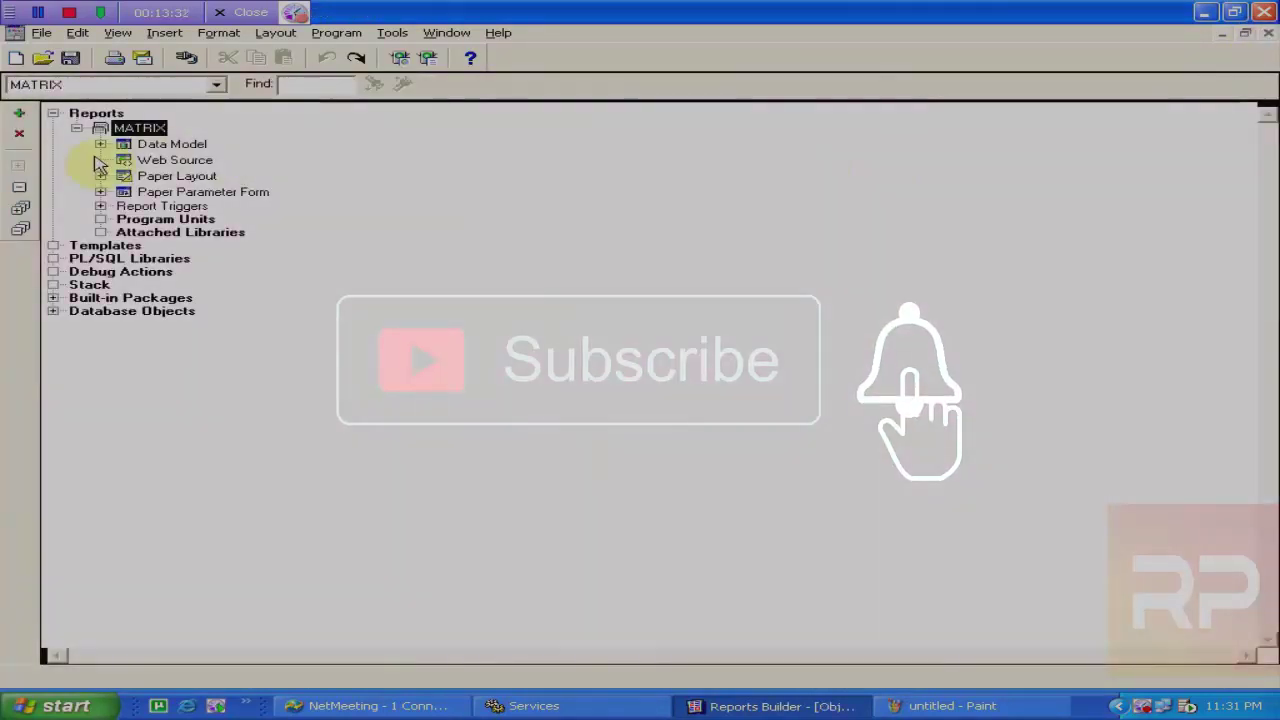
pyautogui.click(78, 130)
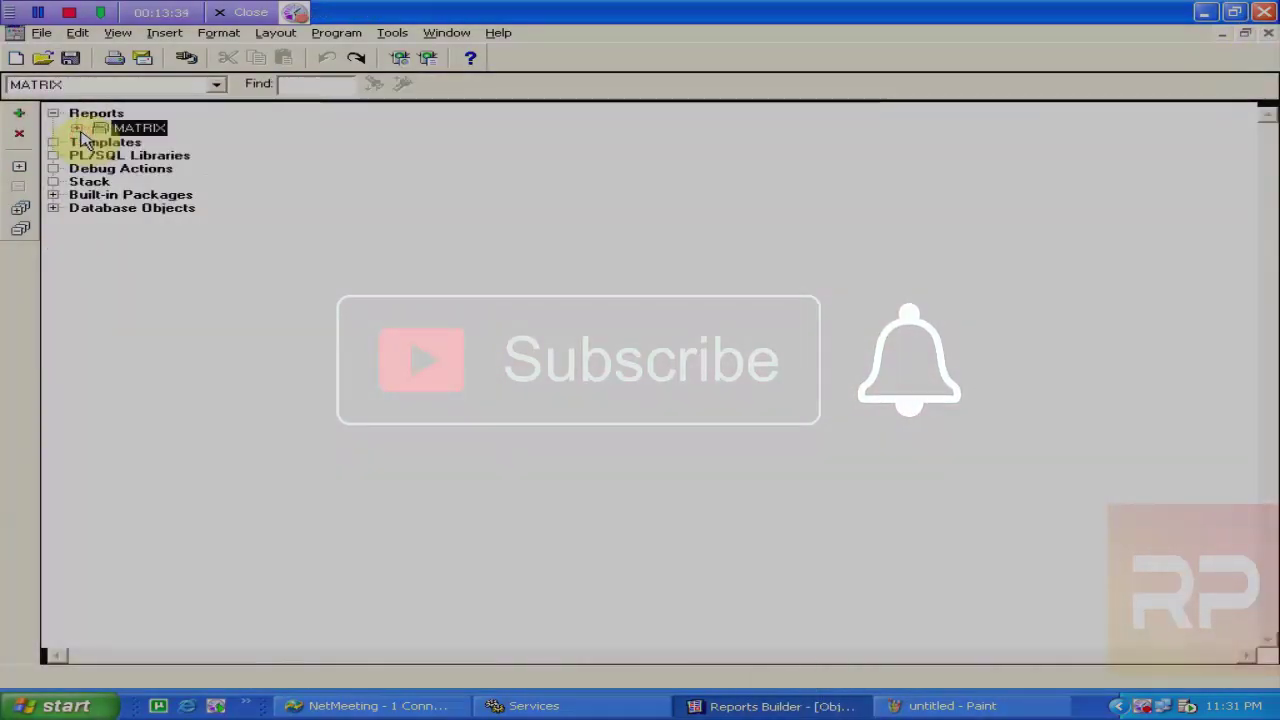